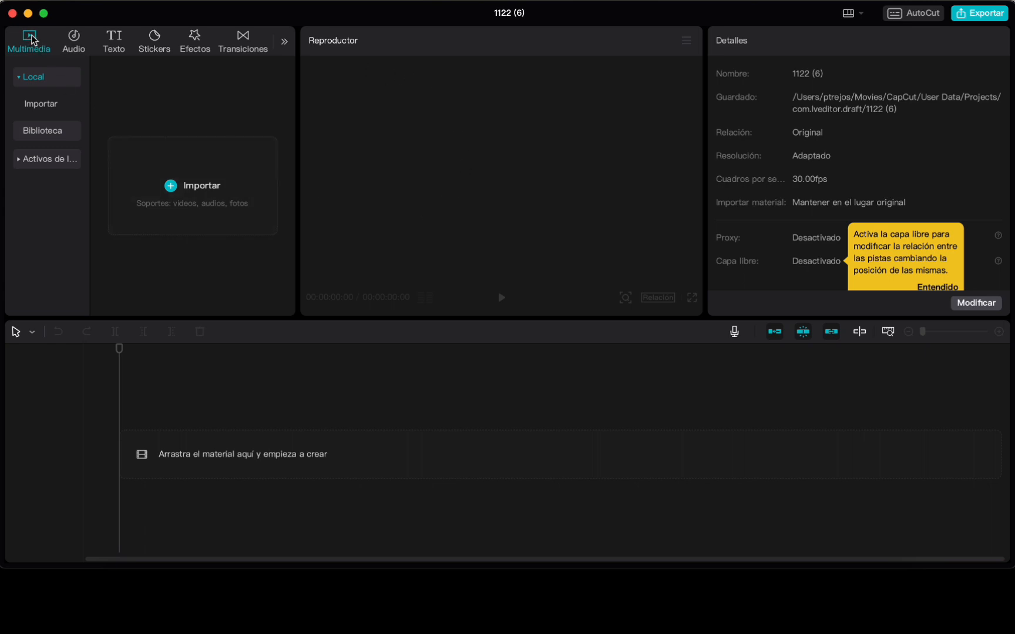
Import the four product images and the two product videos into the project's local media.
{"action": "left_click", "coordinate": [42, 82]}
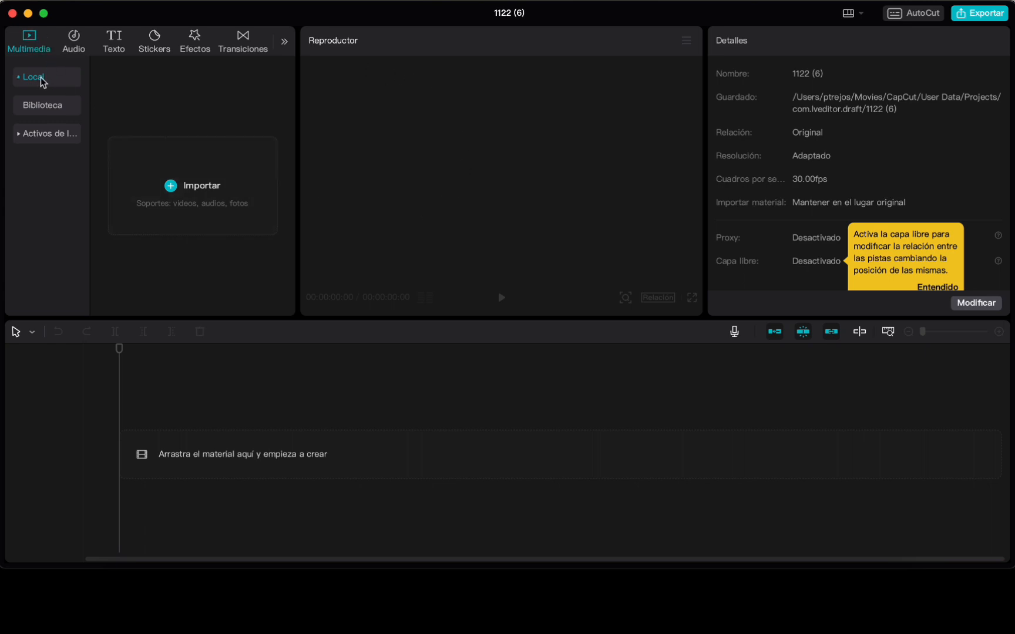
{"action": "left_click", "coordinate": [42, 82]}
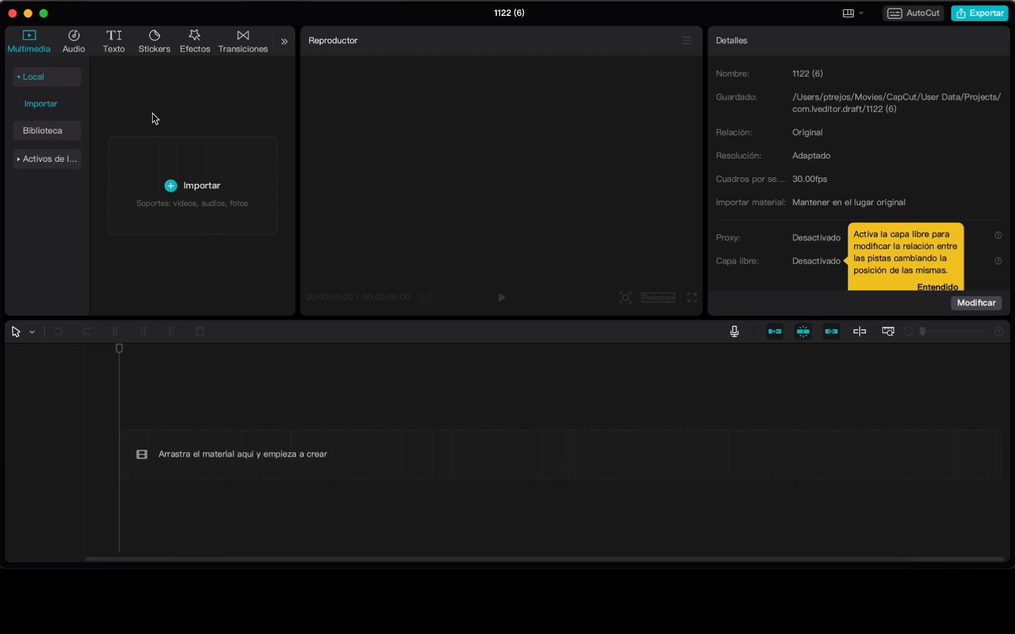
{"action": "left_click", "coordinate": [173, 190]}
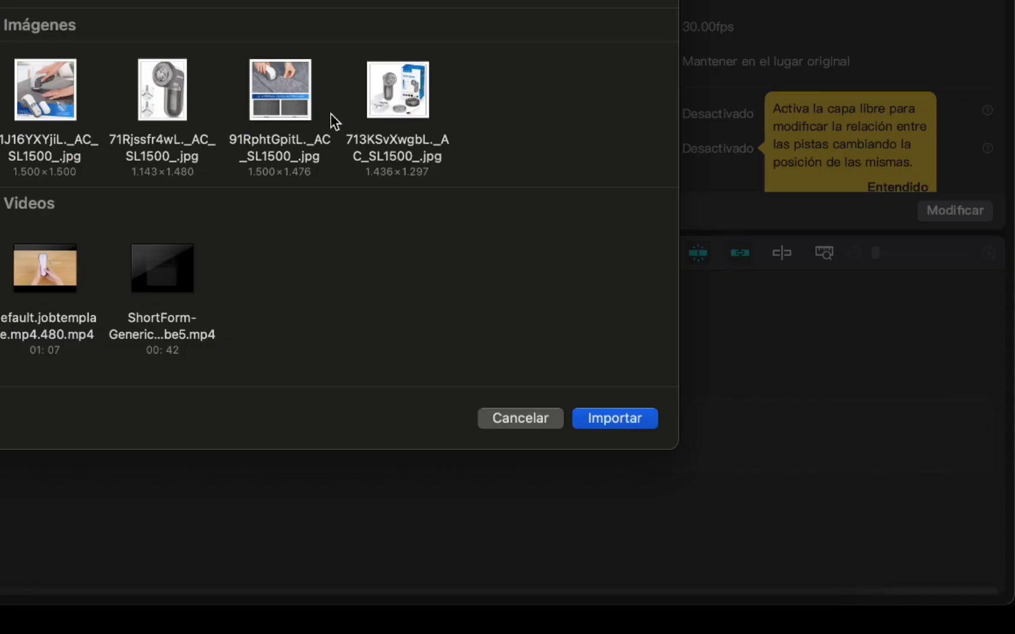
{"action": "left_click_drag", "start_coordinate": [526, 88], "coordinate": [27, 360]}
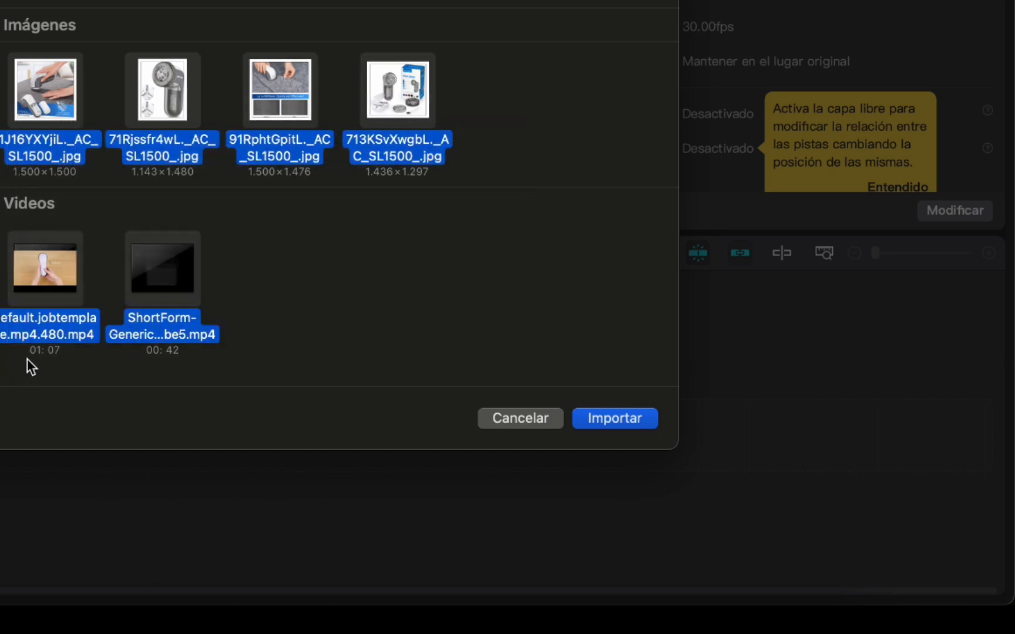
{"action": "left_click", "coordinate": [605, 421]}
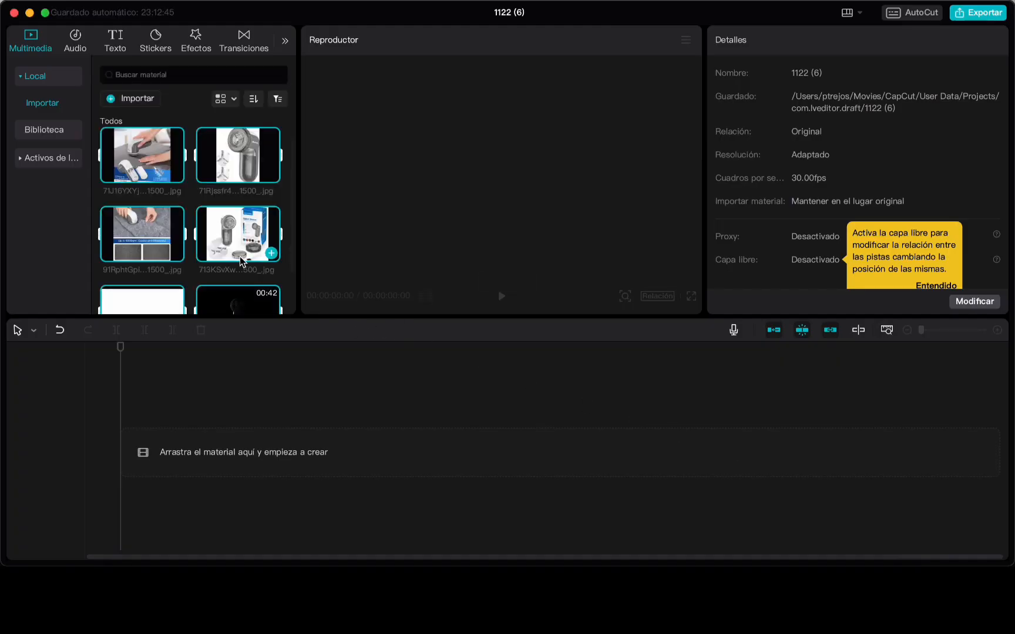
Place the two imported videos, default.jobtemplate and ShortForm-Generic, one after the other on the timeline.
{"action": "scroll", "coordinate": [239, 256], "scroll_direction": "down", "scroll_amount": 2}
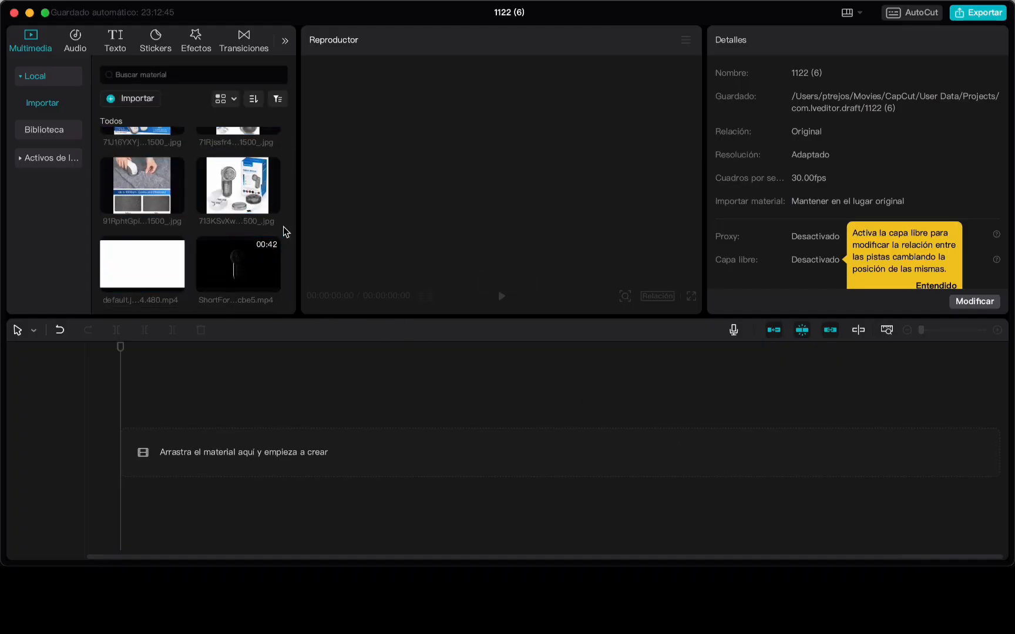
{"action": "mouse_move", "coordinate": [253, 259]}
{"action": "left_click_drag", "start_coordinate": [284, 256], "coordinate": [150, 268]}
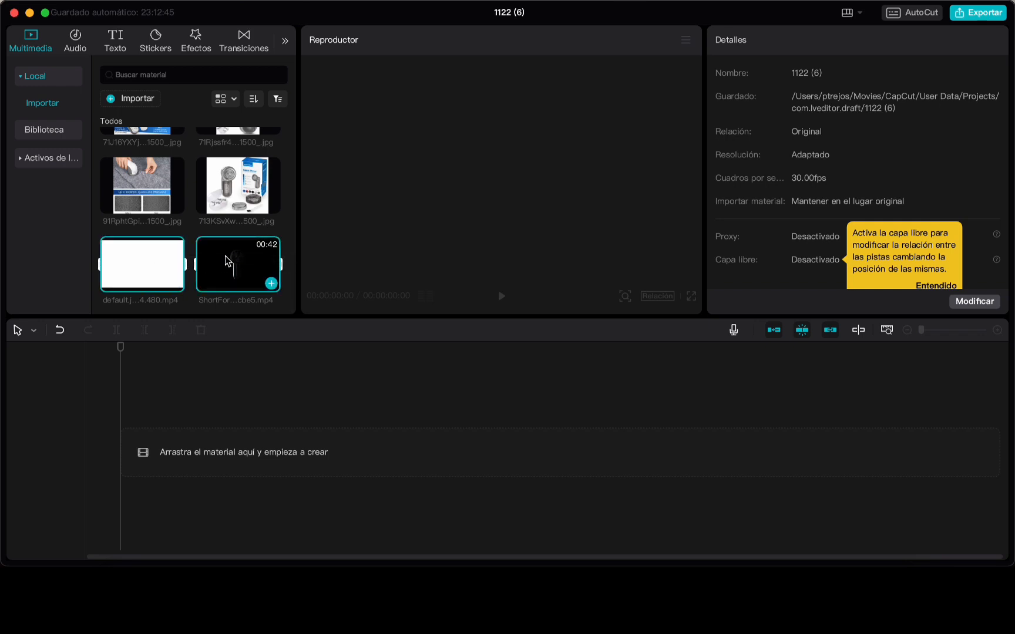
{"action": "left_click_drag", "start_coordinate": [225, 256], "coordinate": [330, 443]}
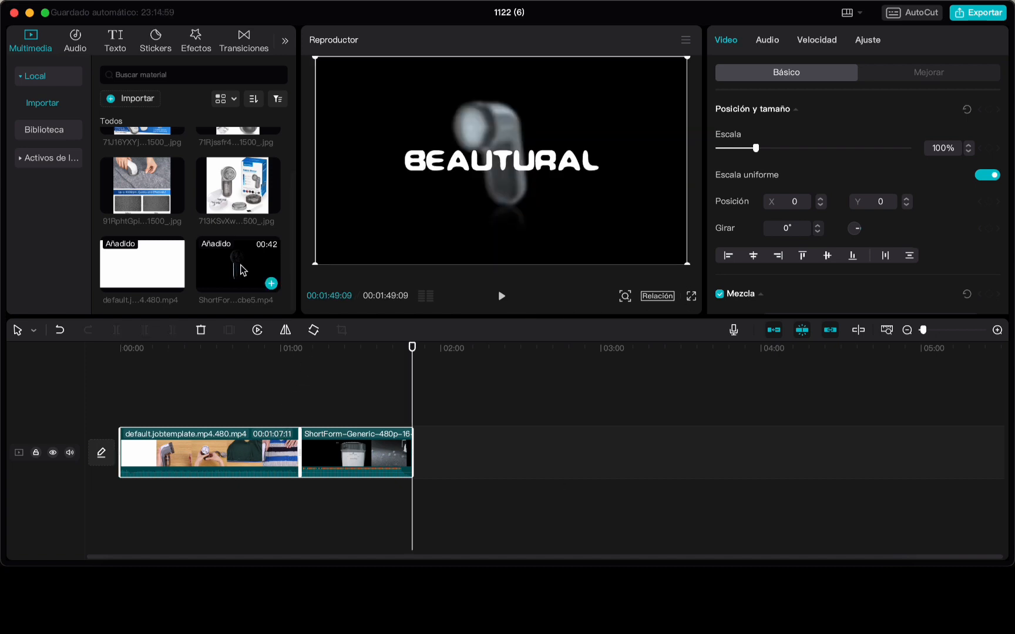
Delete the default.jobtemplate clip from the timeline and trim the end of the ShortForm clip to about 37 seconds.
{"action": "left_click", "coordinate": [262, 452]}
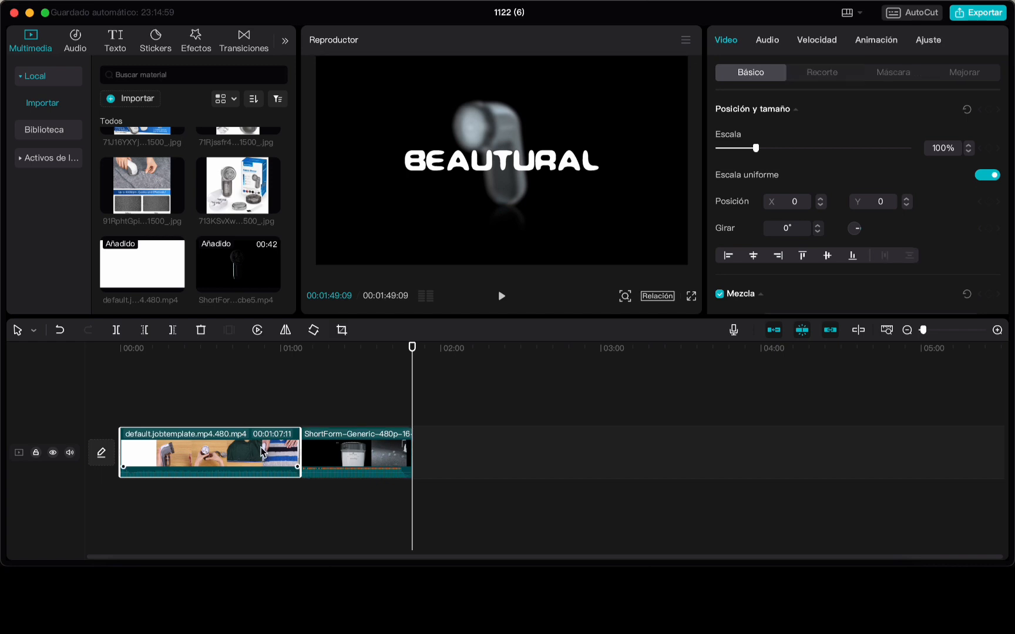
{"action": "key", "text": "Delete"}
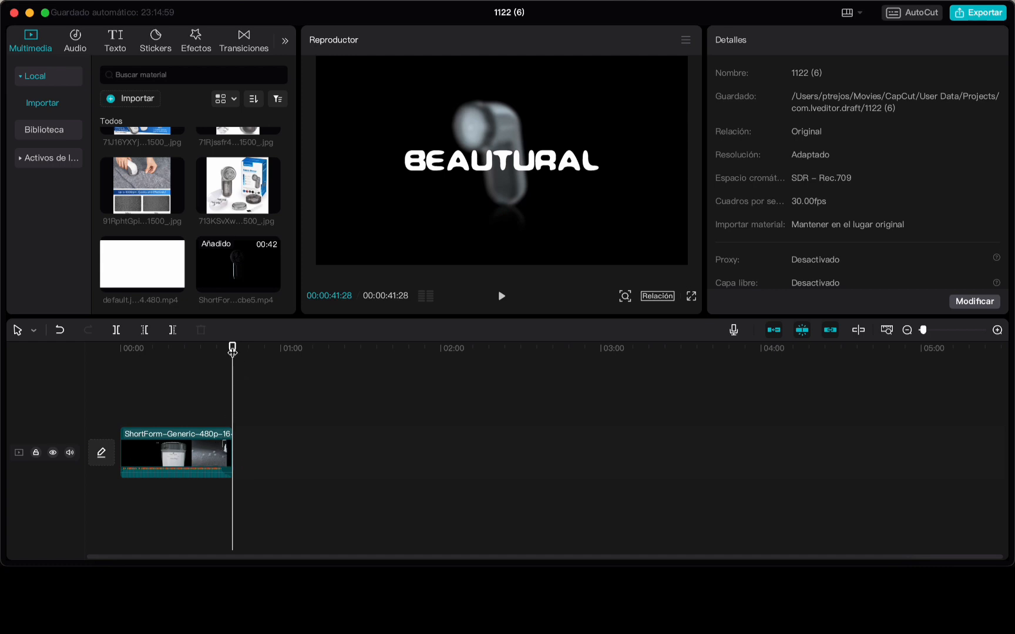
{"action": "left_click", "coordinate": [123, 446]}
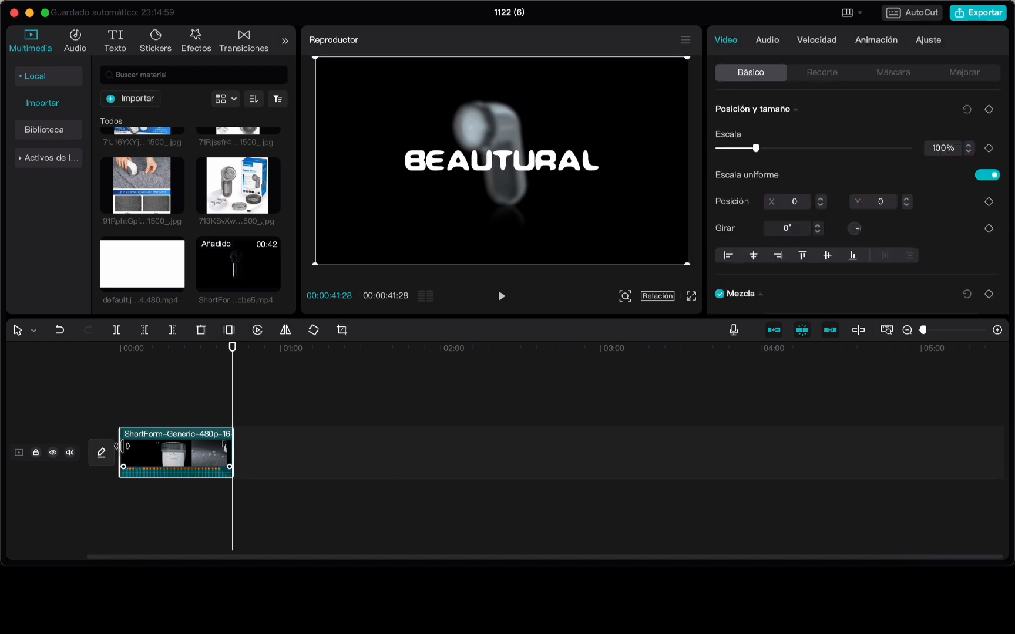
{"action": "left_click_drag", "start_coordinate": [125, 446], "coordinate": [108, 444]}
{"action": "mouse_move", "coordinate": [232, 445]}
{"action": "left_mouse_down"}
{"action": "mouse_move", "coordinate": [209, 445]}
{"action": "mouse_move", "coordinate": [219, 444]}
{"action": "left_mouse_up"}
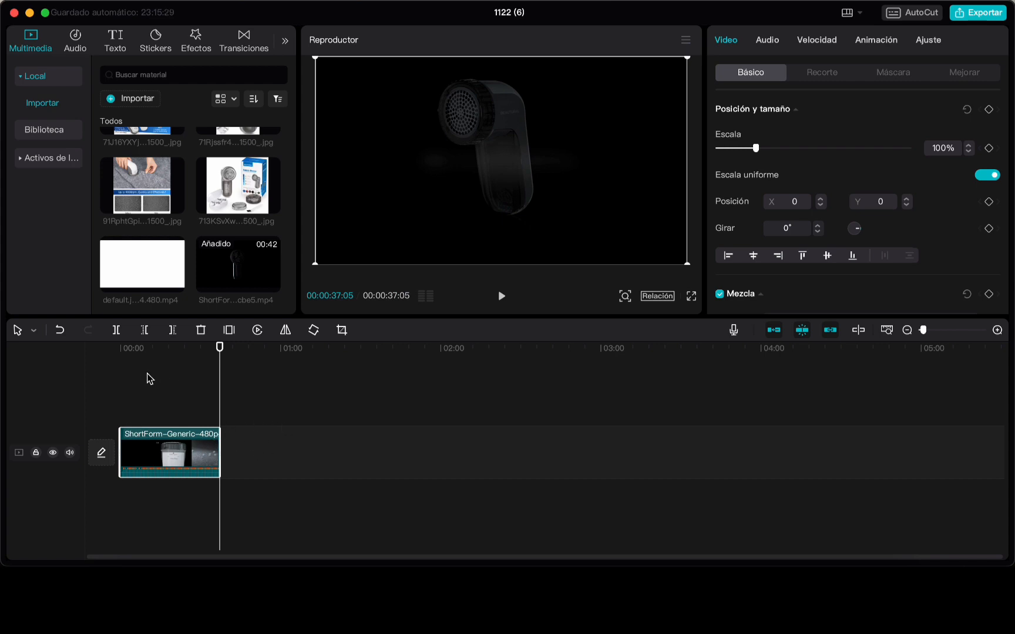
Add the black texture background from the library's Fondo category at the start of the timeline.
{"action": "left_click", "coordinate": [124, 353]}
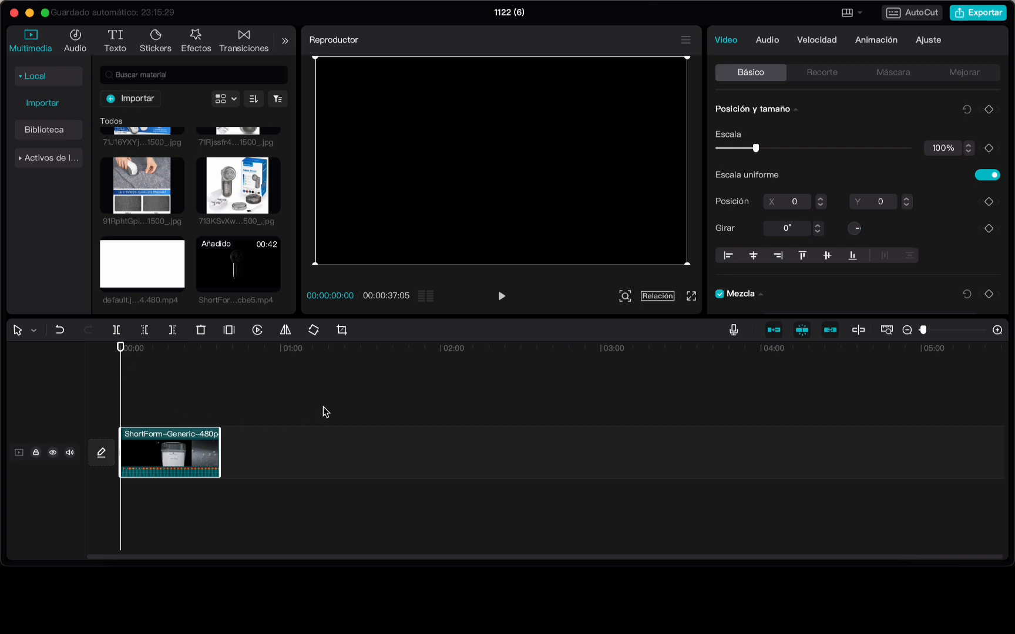
{"action": "left_click", "coordinate": [46, 132]}
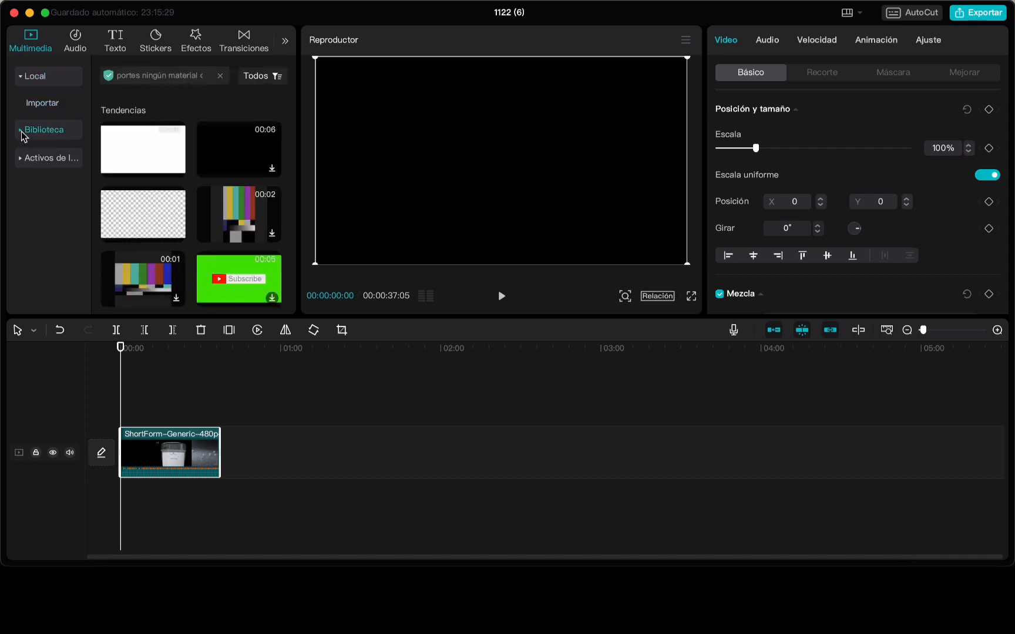
{"action": "left_click", "coordinate": [22, 135]}
{"action": "left_click", "coordinate": [40, 187]}
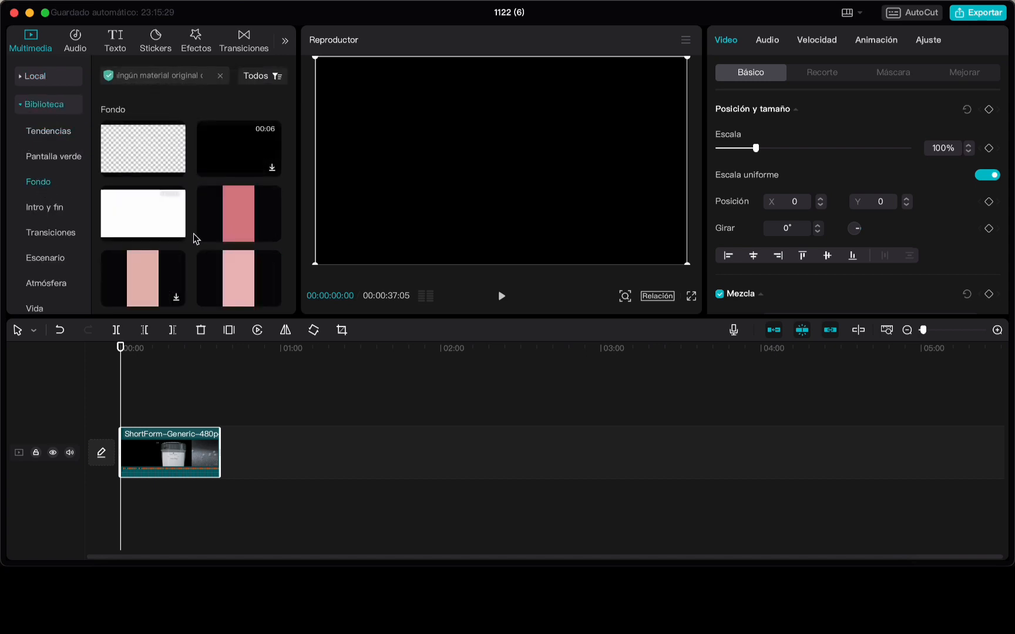
{"action": "scroll", "coordinate": [193, 233], "scroll_direction": "down", "scroll_amount": 5}
{"action": "scroll", "coordinate": [193, 233], "scroll_direction": "down", "scroll_amount": 10}
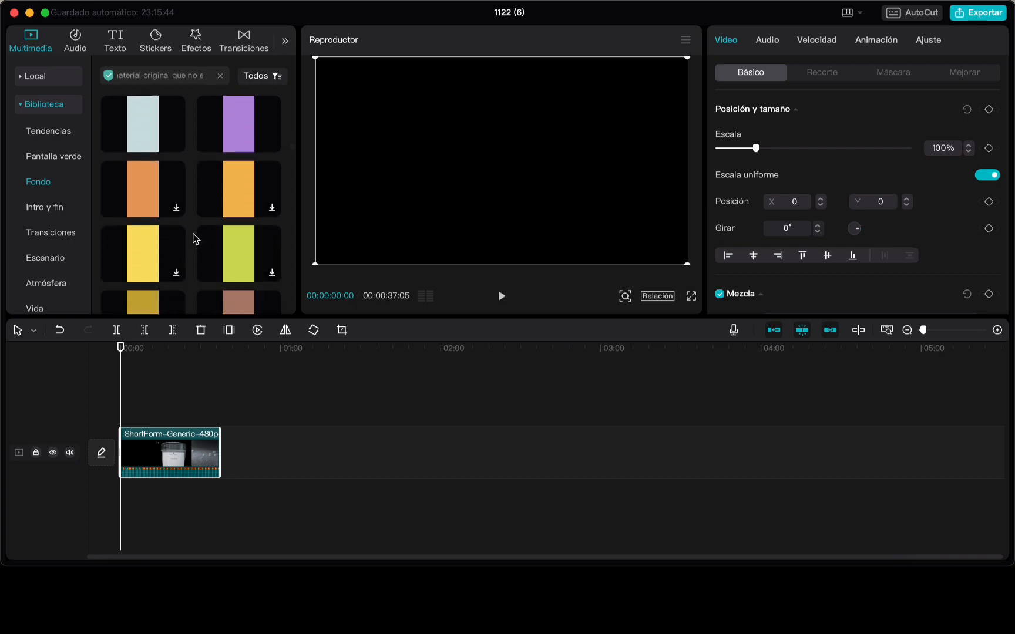
{"action": "scroll", "coordinate": [192, 233], "scroll_direction": "down", "scroll_amount": 10}
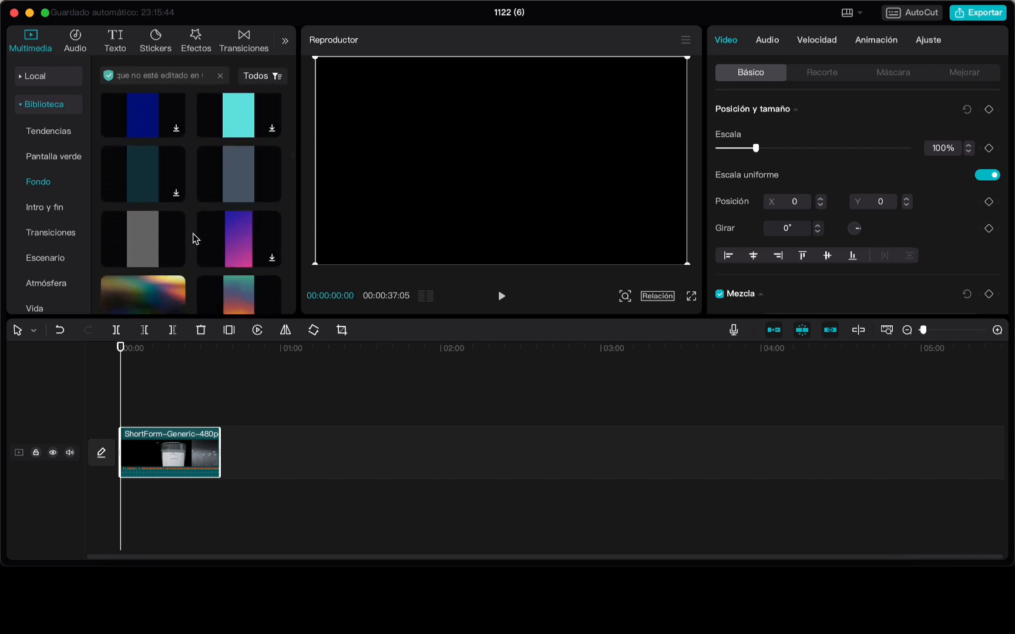
{"action": "scroll", "coordinate": [194, 217], "scroll_direction": "down", "scroll_amount": 10}
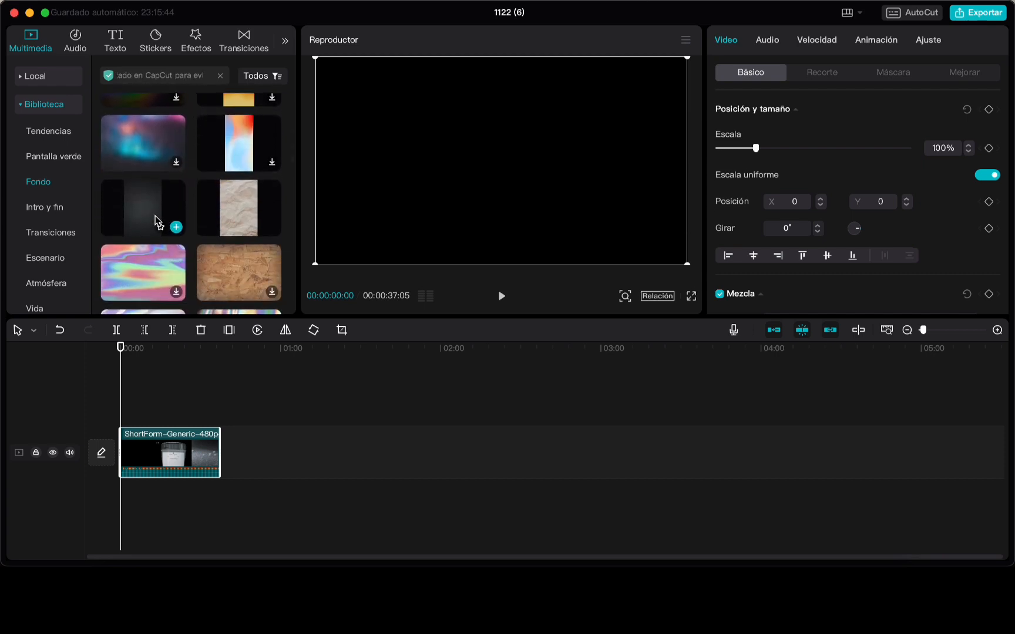
{"action": "left_click", "coordinate": [153, 214]}
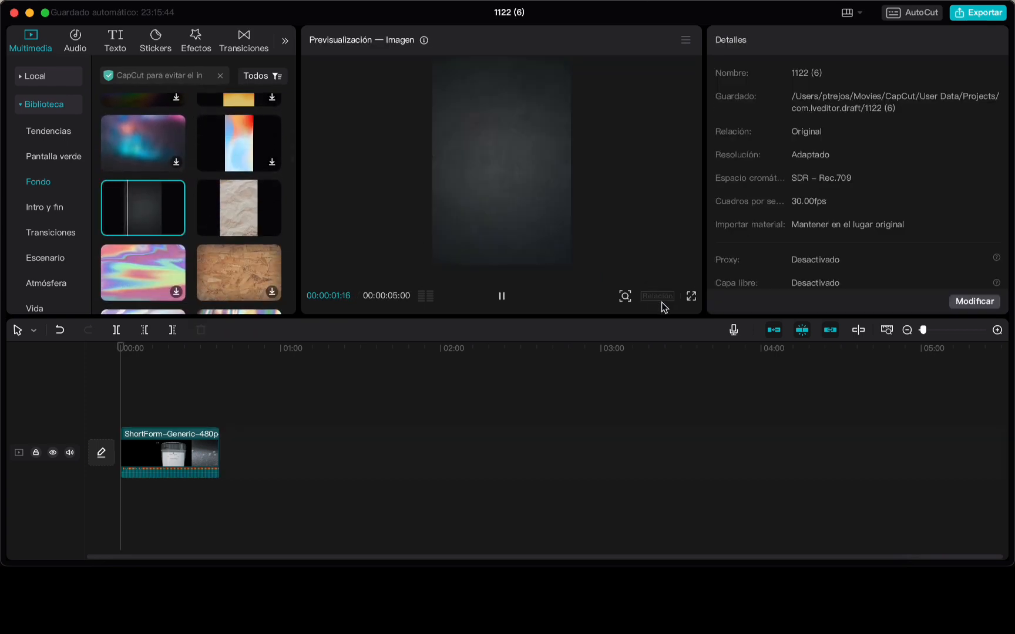
{"action": "left_click", "coordinate": [176, 227]}
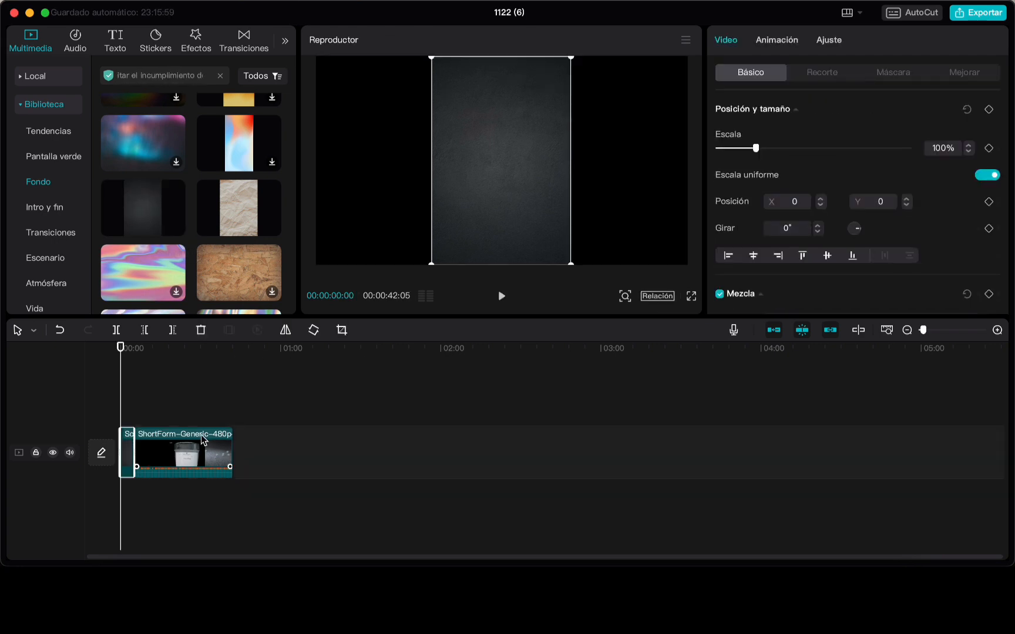
Move the ShortForm clip to a track above the background and extend the background to about 54 seconds.
{"action": "left_click_drag", "start_coordinate": [194, 439], "coordinate": [179, 381]}
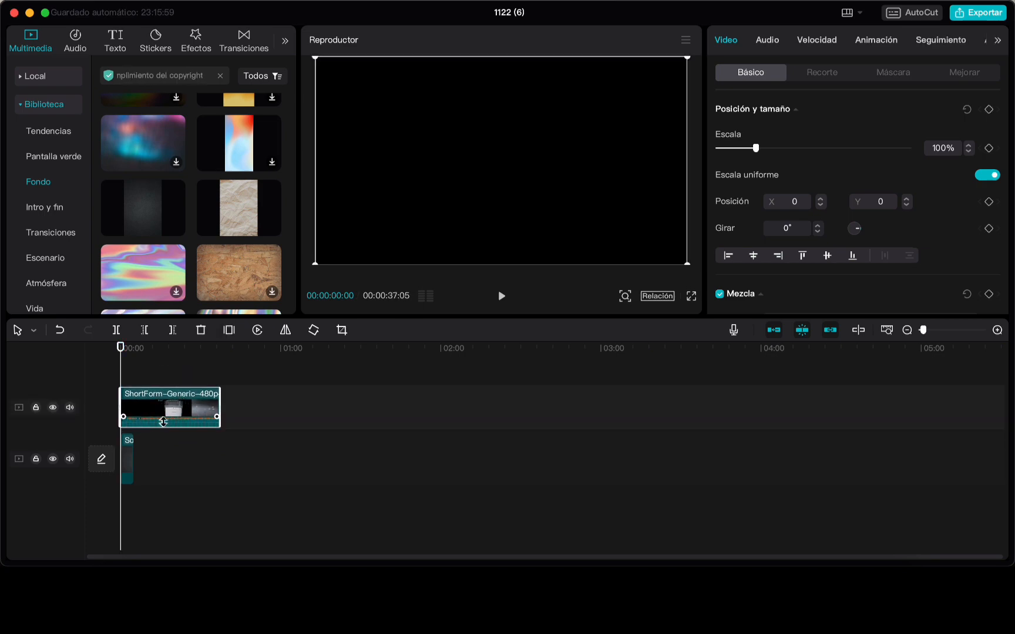
{"action": "left_click", "coordinate": [127, 465]}
{"action": "left_click_drag", "start_coordinate": [134, 461], "coordinate": [265, 461]}
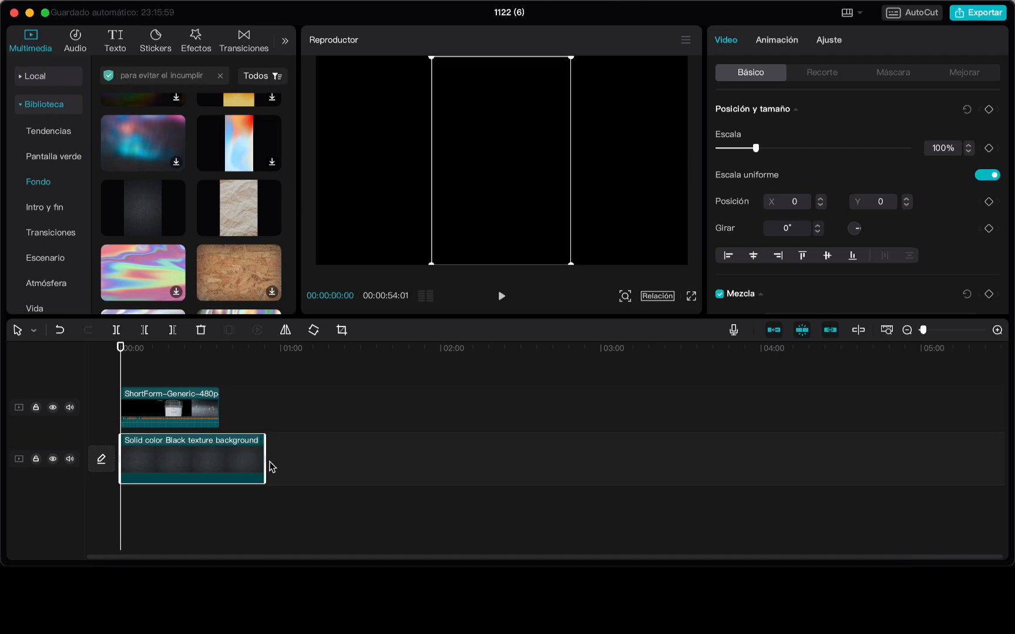
Set the project's aspect ratio to 9:16 and enlarge the background to 119% so it fills the frame.
{"action": "left_click", "coordinate": [657, 297]}
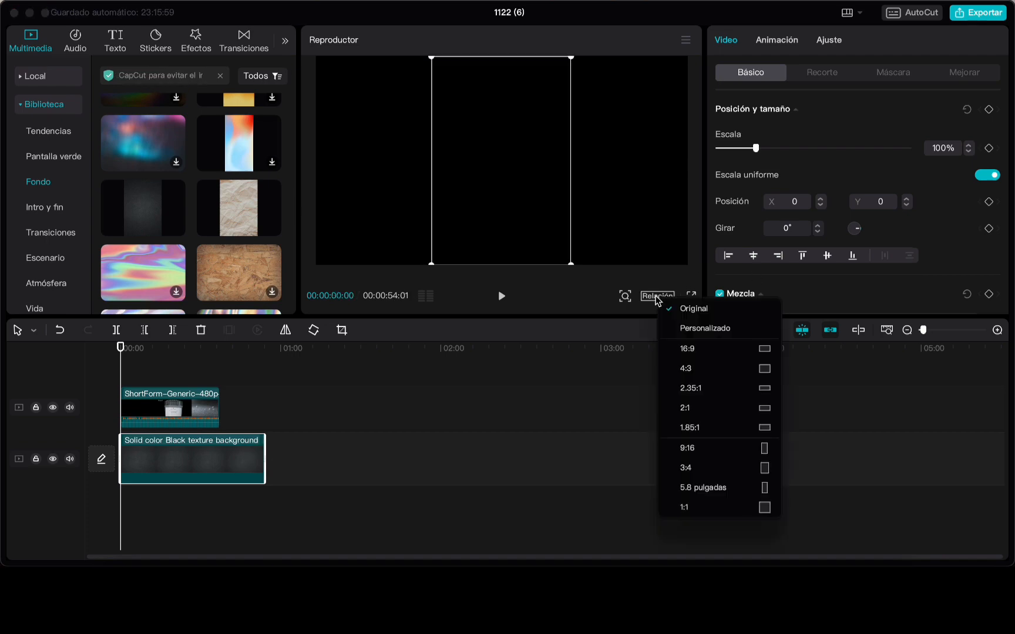
{"action": "left_click", "coordinate": [729, 453]}
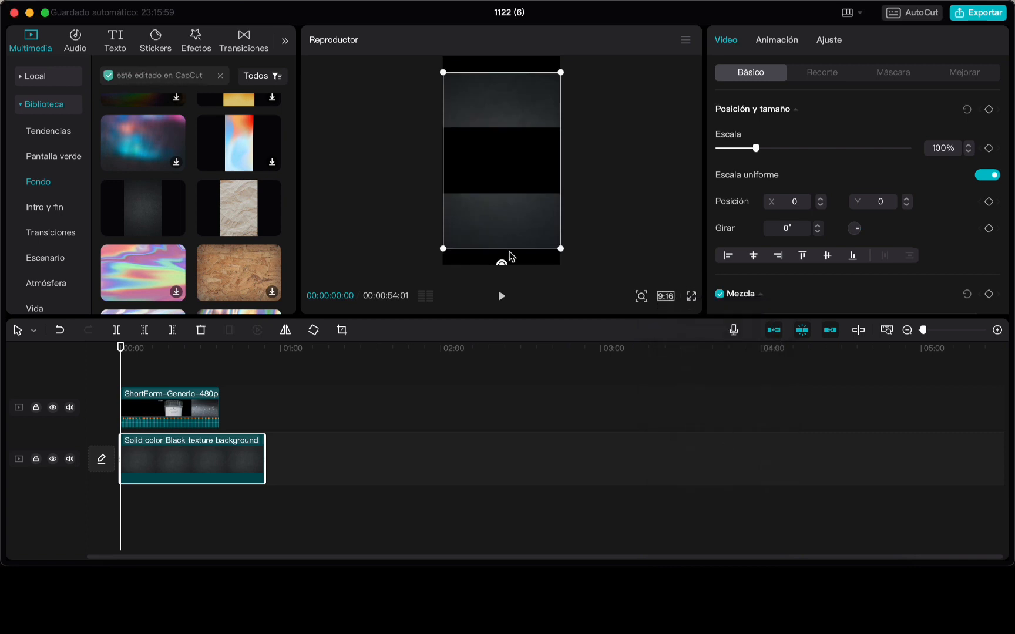
{"action": "left_click_drag", "start_coordinate": [561, 248], "coordinate": [571, 267]}
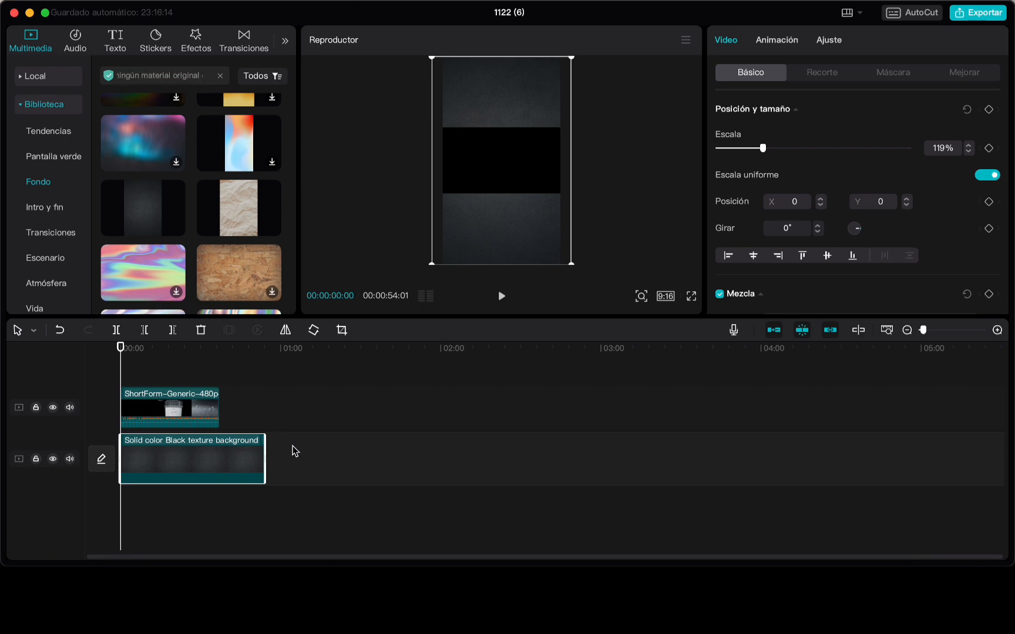
Add the four imported product images to the upper track directly after the ShortForm clip.
{"action": "scroll", "coordinate": [293, 447], "scroll_direction": "up", "scroll_amount": 2}
{"action": "scroll", "coordinate": [295, 451], "scroll_direction": "up", "scroll_amount": 2}
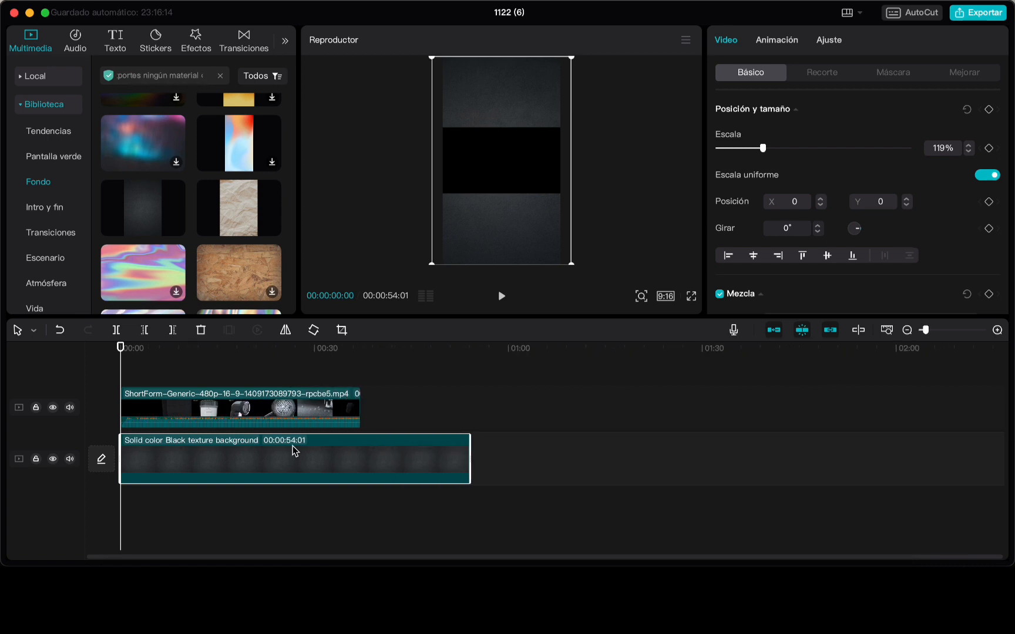
{"action": "left_click", "coordinate": [997, 330]}
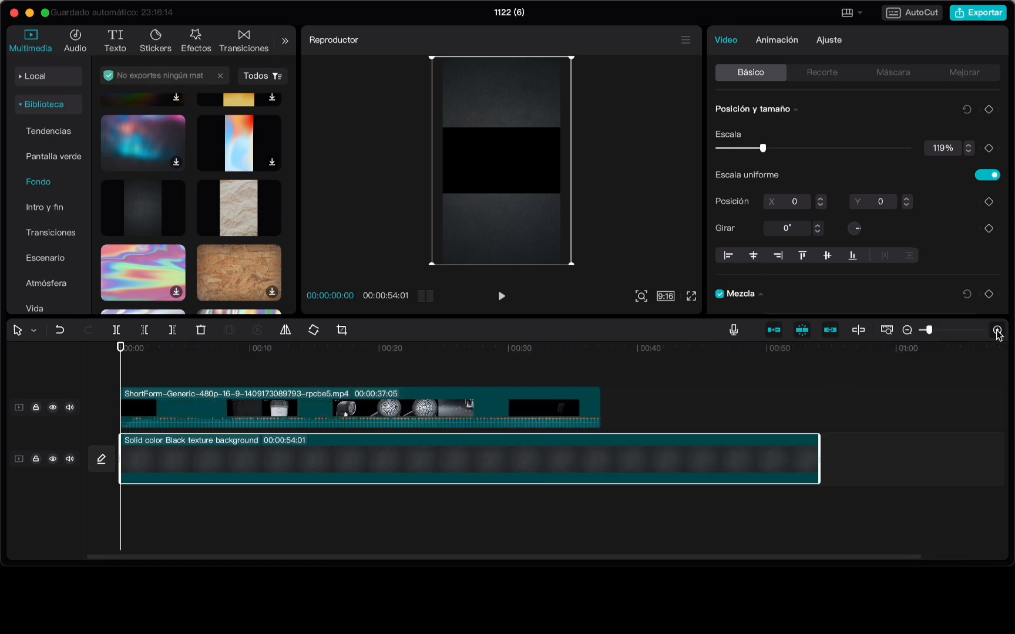
{"action": "left_click", "coordinate": [907, 330]}
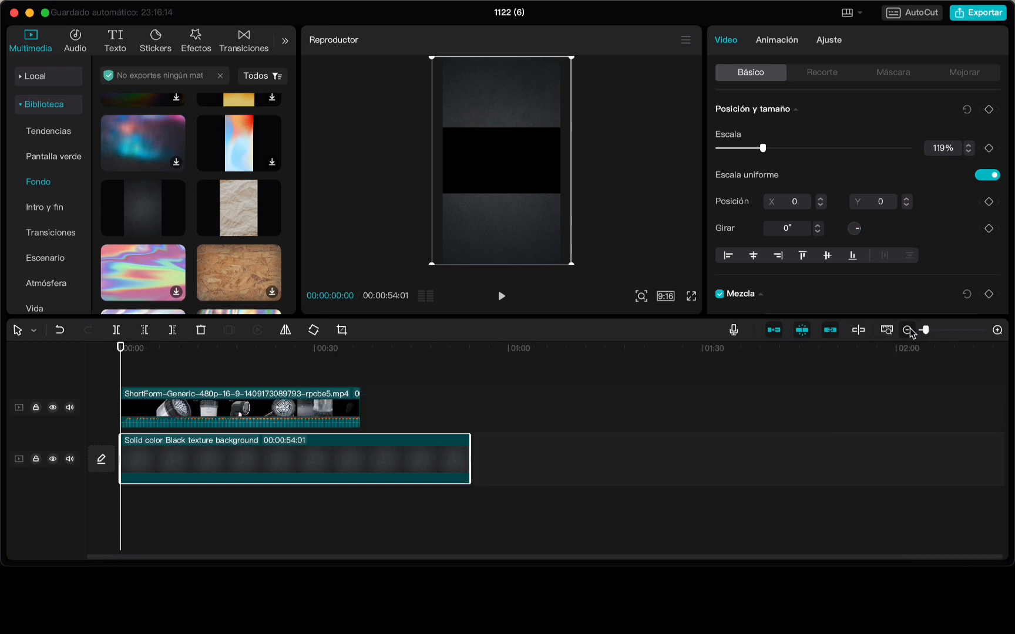
{"action": "left_click", "coordinate": [997, 330]}
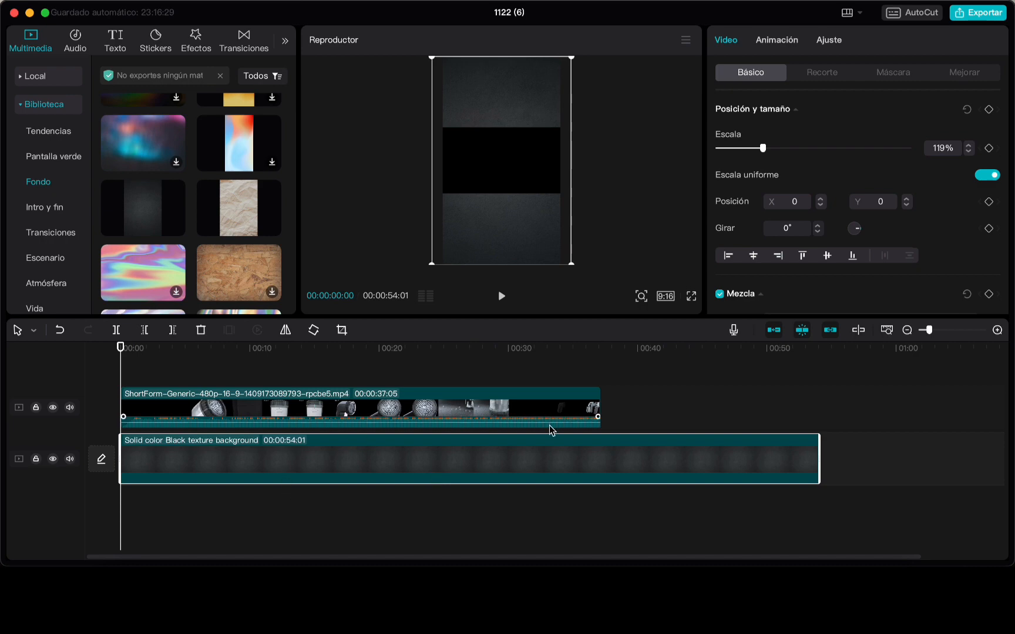
{"action": "left_click", "coordinate": [52, 76]}
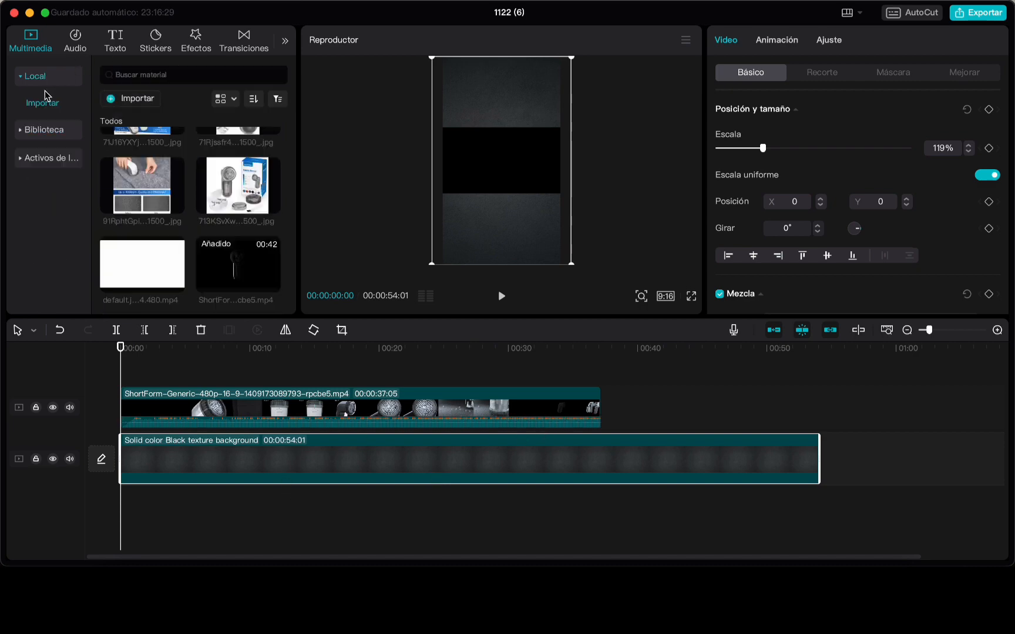
{"action": "scroll", "coordinate": [235, 179], "scroll_direction": "up", "scroll_amount": 2}
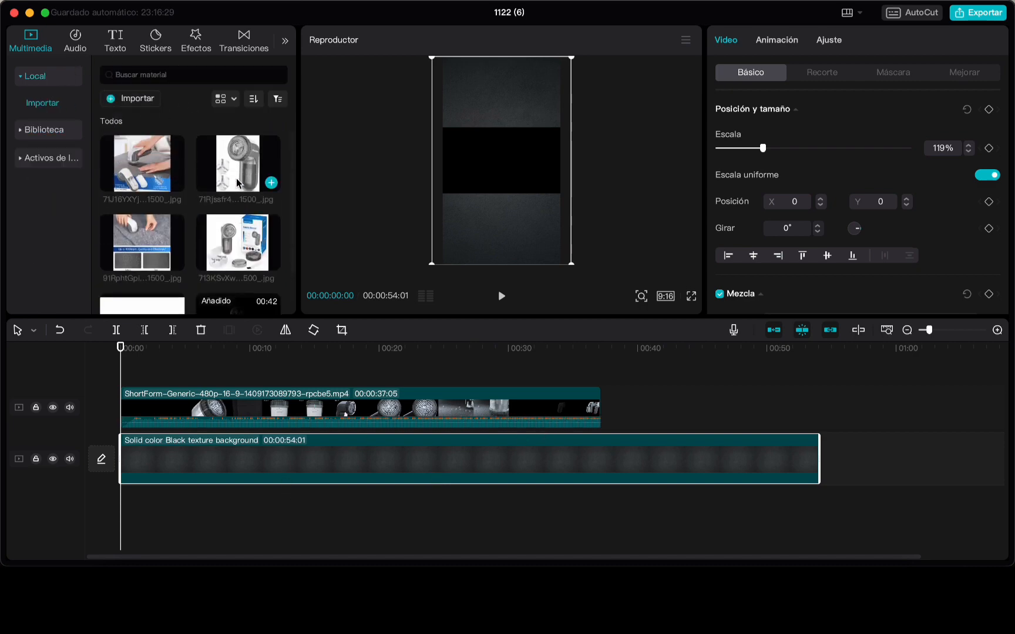
{"action": "scroll", "coordinate": [256, 197], "scroll_direction": "down", "scroll_amount": 2}
{"action": "scroll", "coordinate": [257, 200], "scroll_direction": "up", "scroll_amount": 2}
{"action": "left_click", "coordinate": [177, 163]}
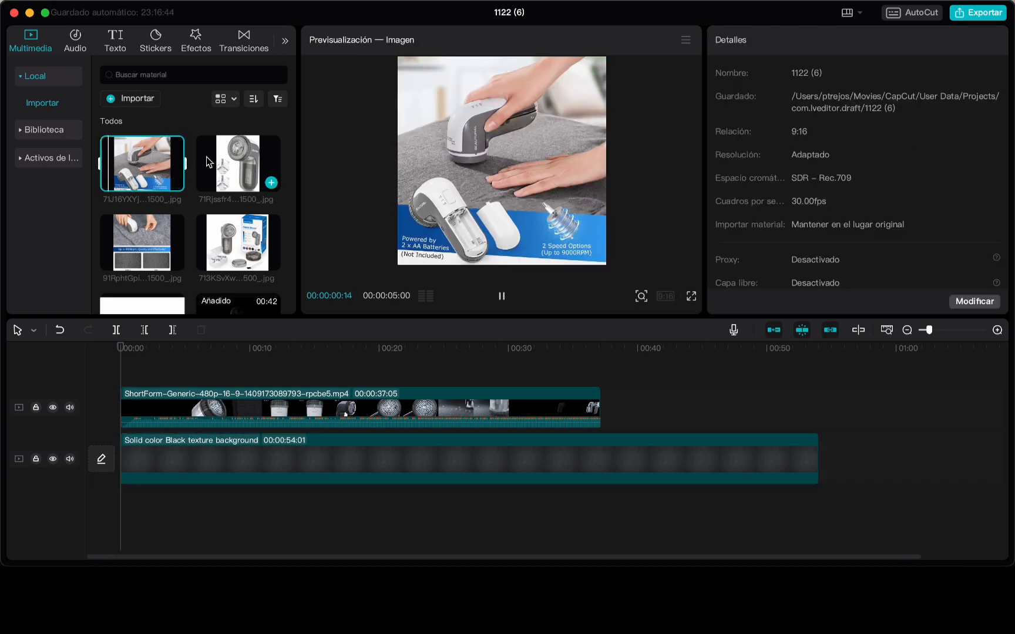
{"action": "left_click", "coordinate": [206, 158], "text": "shift"}
{"action": "left_click", "coordinate": [172, 241], "text": "shift"}
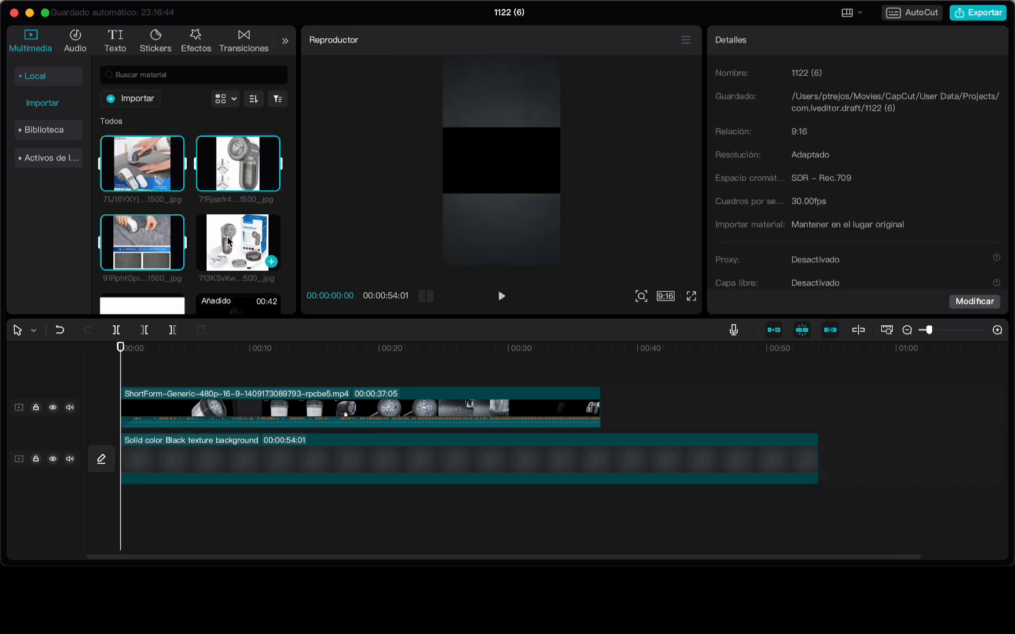
{"action": "left_click", "coordinate": [233, 235], "text": "shift"}
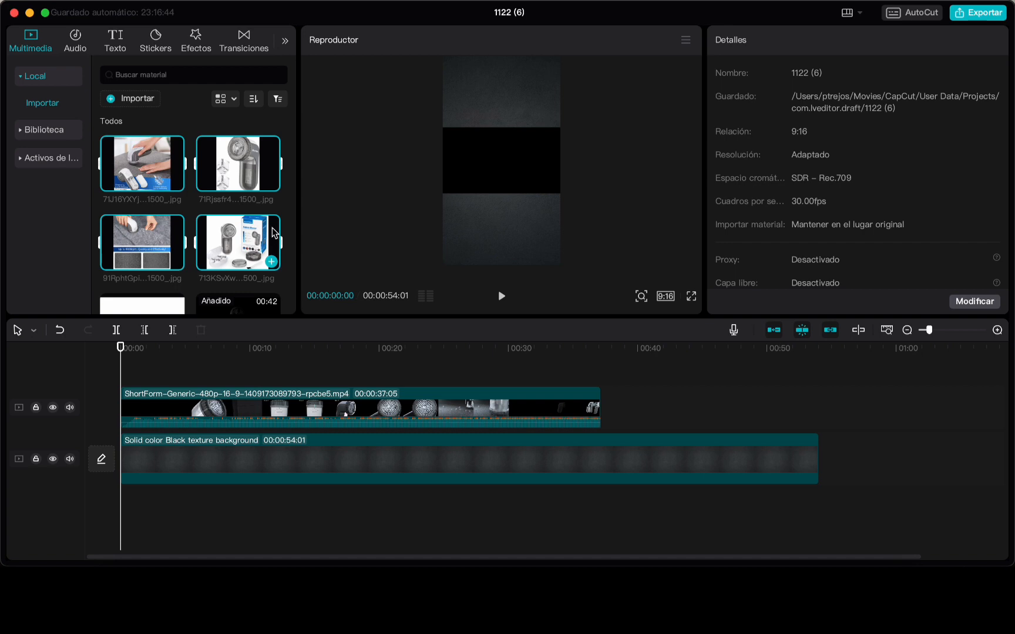
{"action": "left_click_drag", "start_coordinate": [272, 228], "coordinate": [632, 406]}
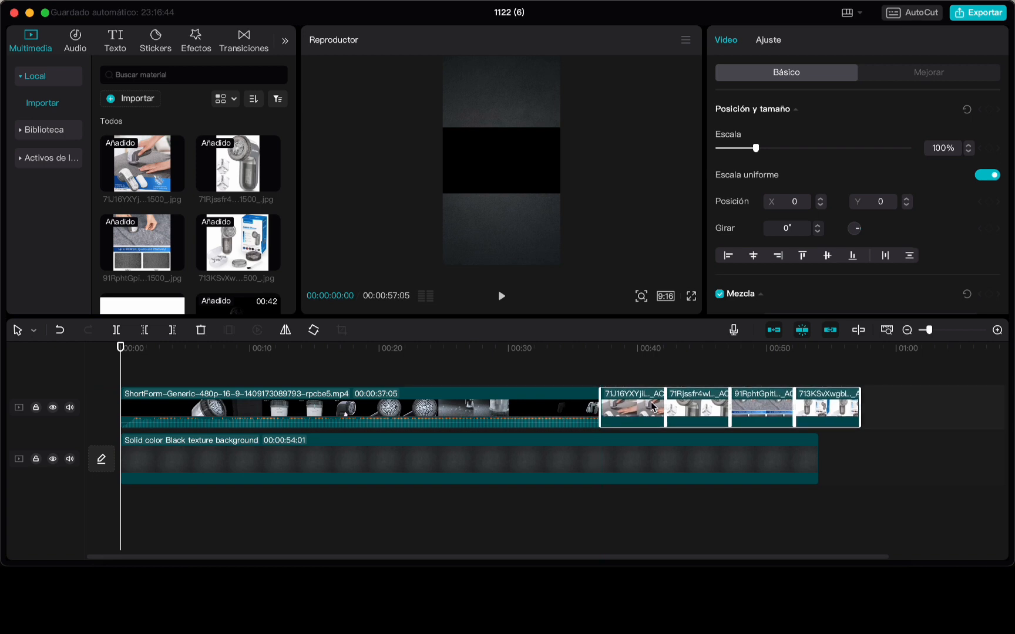
Shorten the four product images to about one second each and place them back to back after the ShortForm clip.
{"action": "left_click", "coordinate": [601, 352]}
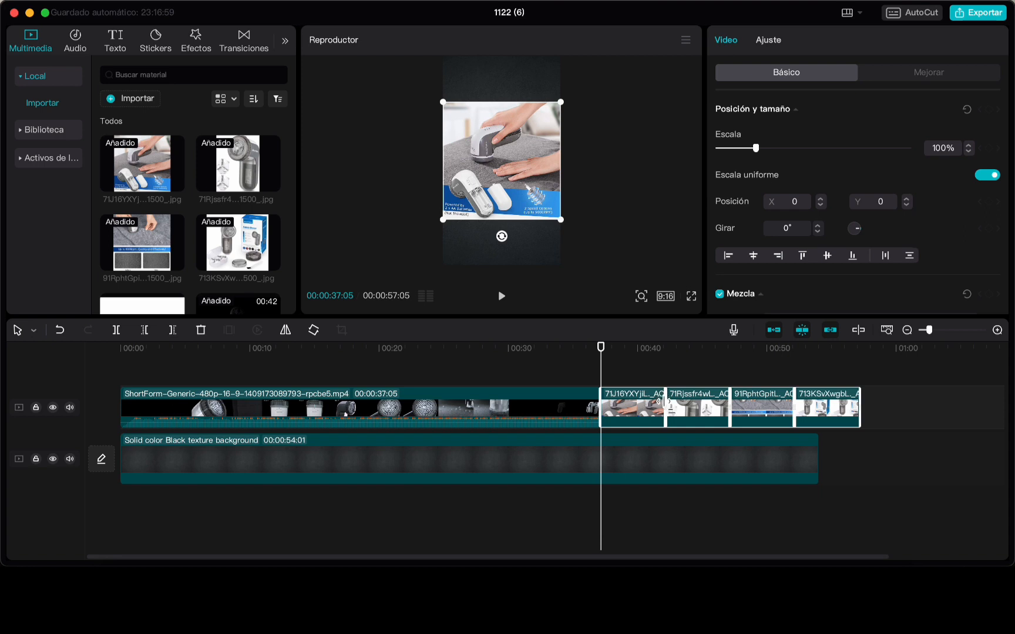
{"action": "left_click_drag", "start_coordinate": [663, 401], "coordinate": [607, 407]}
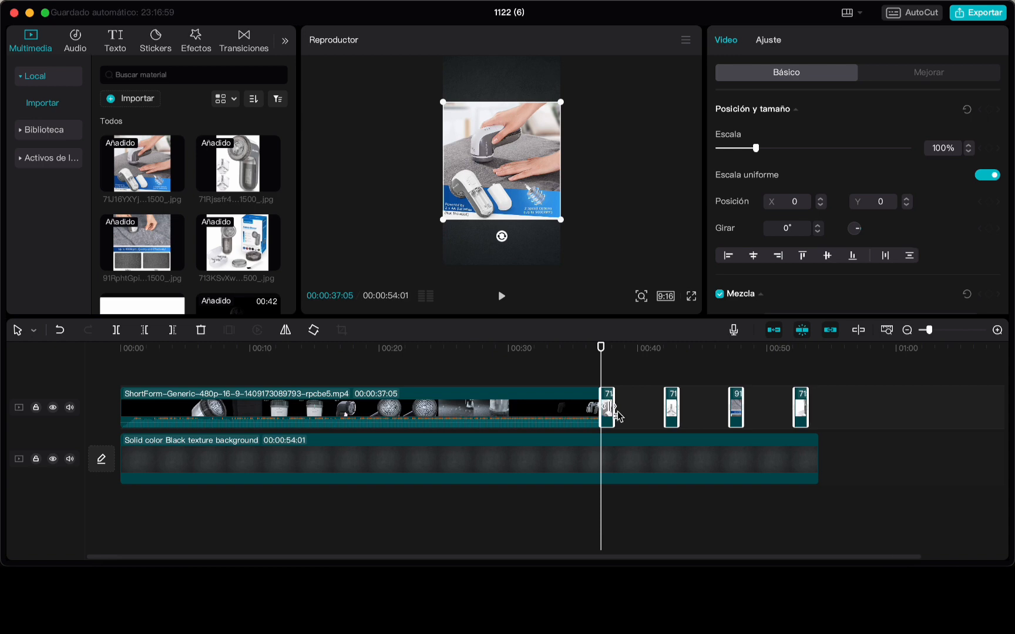
{"action": "left_click_drag", "start_coordinate": [838, 401], "coordinate": [618, 409]}
{"action": "left_click", "coordinate": [791, 408]}
{"action": "left_click_drag", "start_coordinate": [792, 408], "coordinate": [635, 411]}
{"action": "left_click", "coordinate": [754, 404]}
{"action": "left_click", "coordinate": [695, 407]}
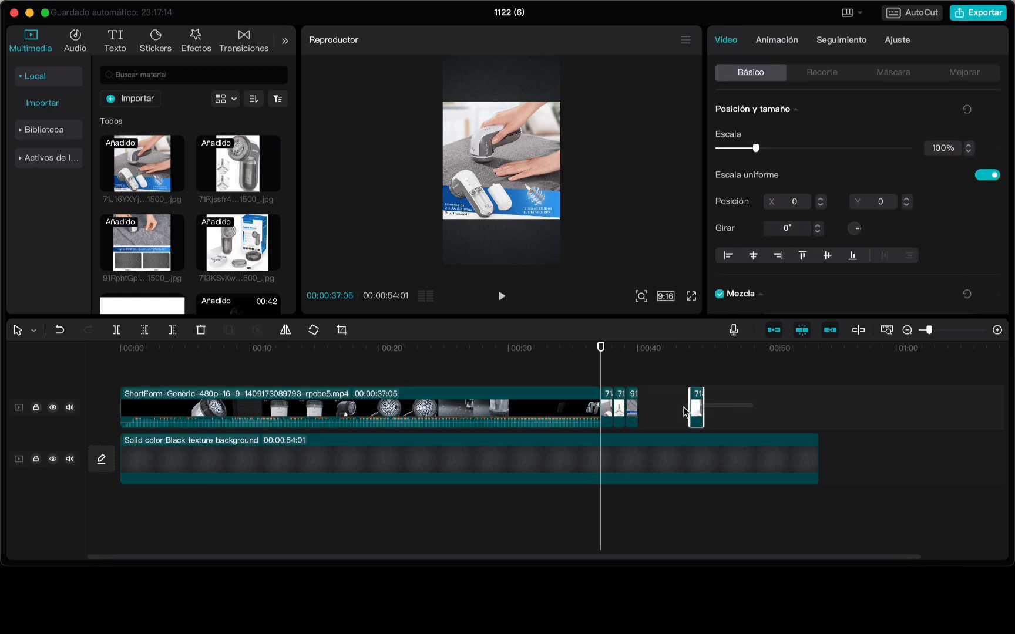
{"action": "left_click_drag", "start_coordinate": [699, 411], "coordinate": [669, 414]}
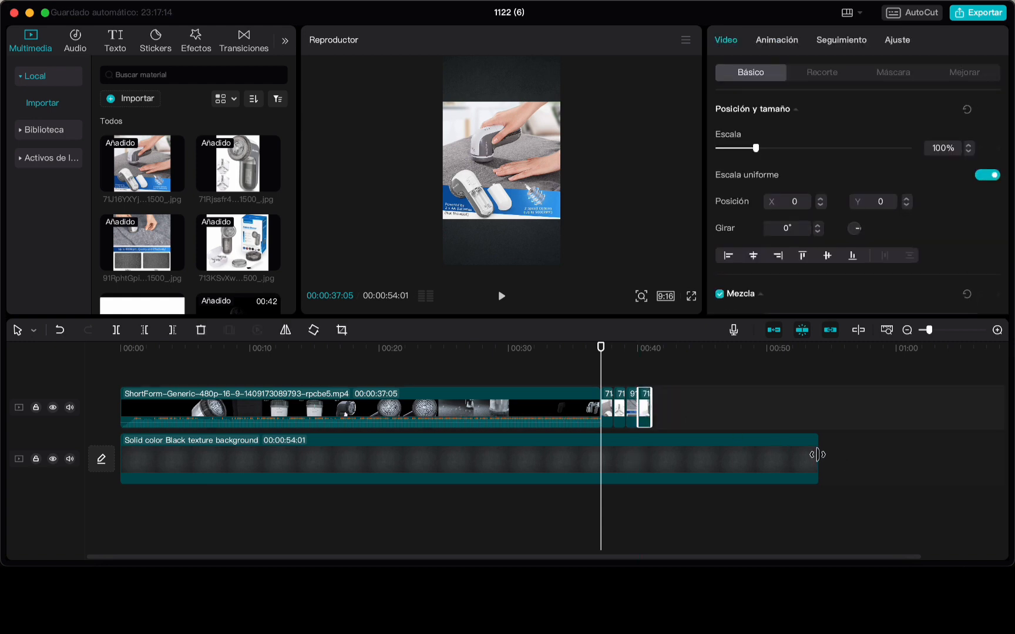
Trim the black texture background to 00:00:41:01 so it ends with the last product image.
{"action": "left_click_drag", "start_coordinate": [816, 455], "coordinate": [651, 455]}
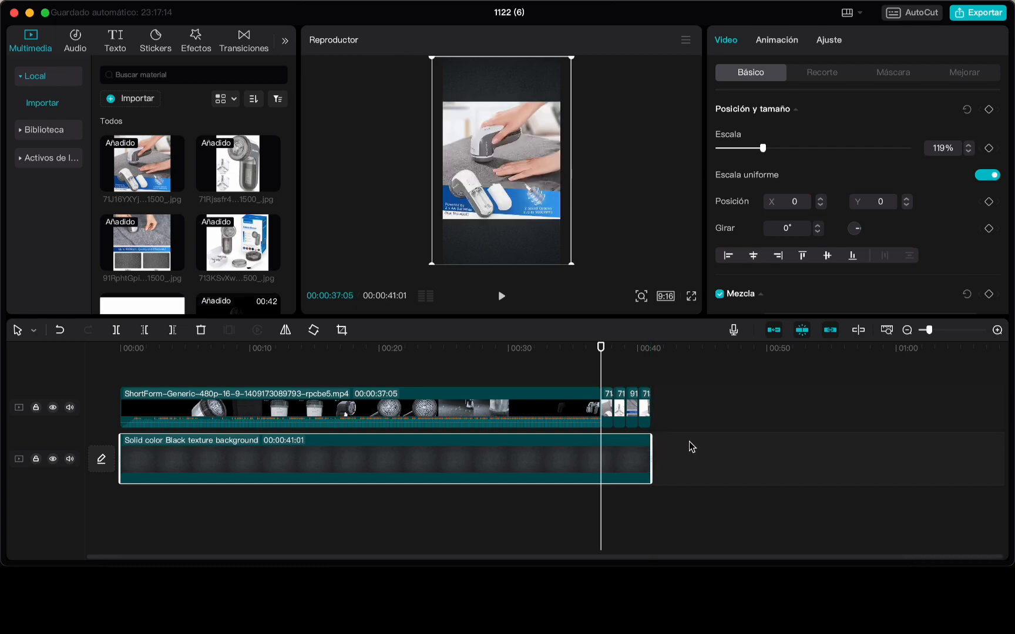
{"action": "left_click", "coordinate": [696, 415]}
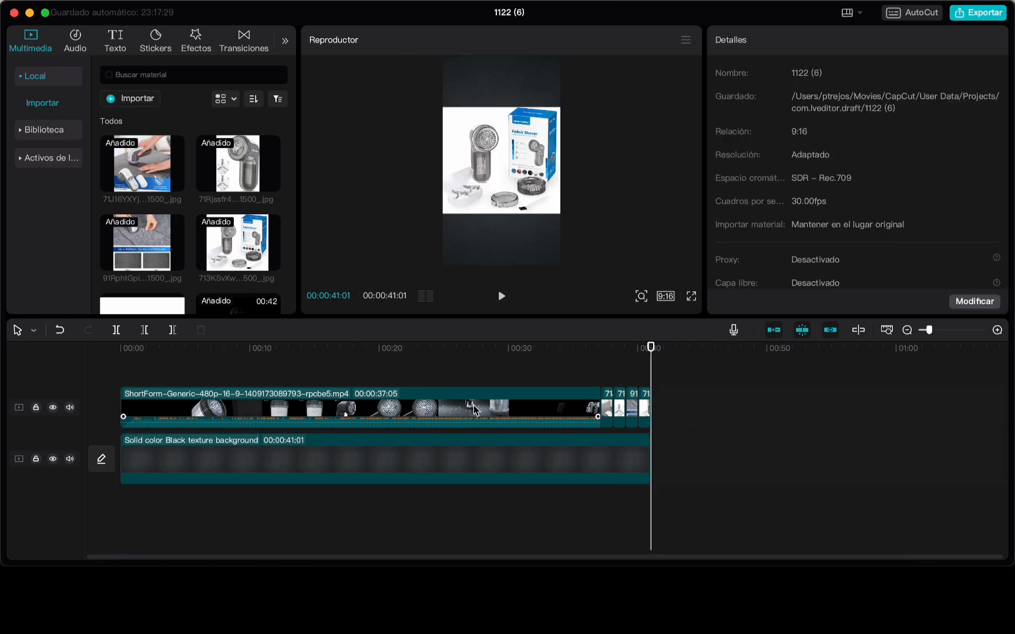
Add the Acercar transition at the four cuts between the ShortForm clip and the product images.
{"action": "scroll", "coordinate": [231, 235], "scroll_direction": "down", "scroll_amount": 2}
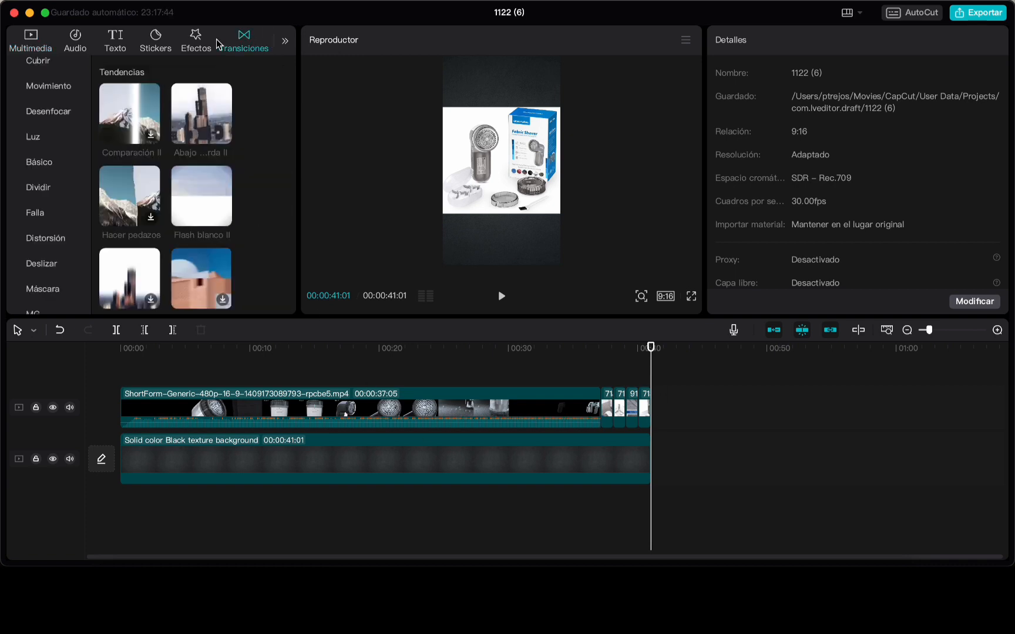
{"action": "scroll", "coordinate": [199, 159], "scroll_direction": "down", "scroll_amount": 10}
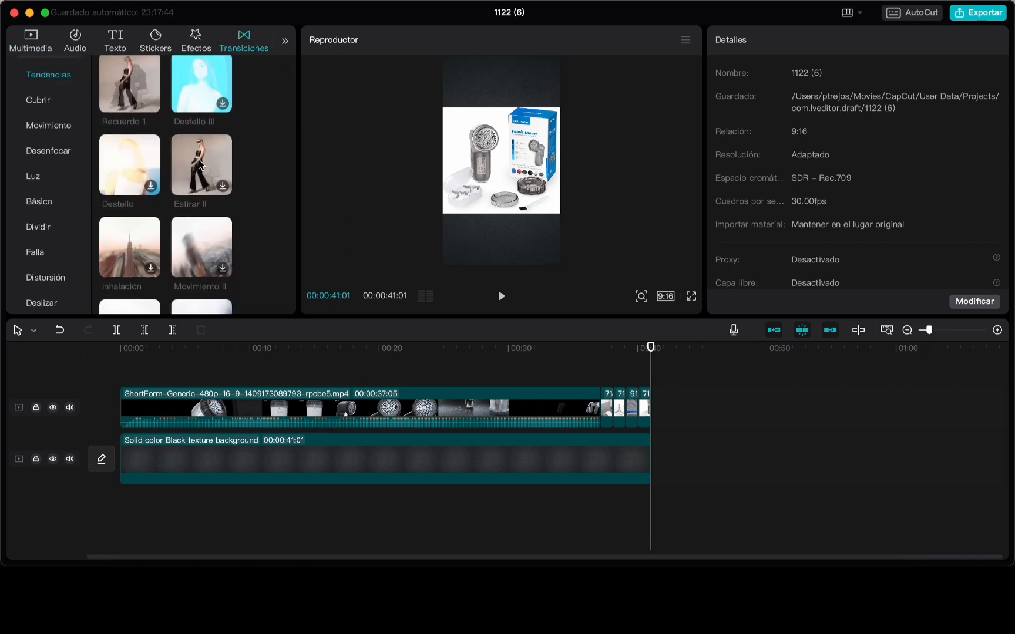
{"action": "scroll", "coordinate": [199, 159], "scroll_direction": "down", "scroll_amount": 10}
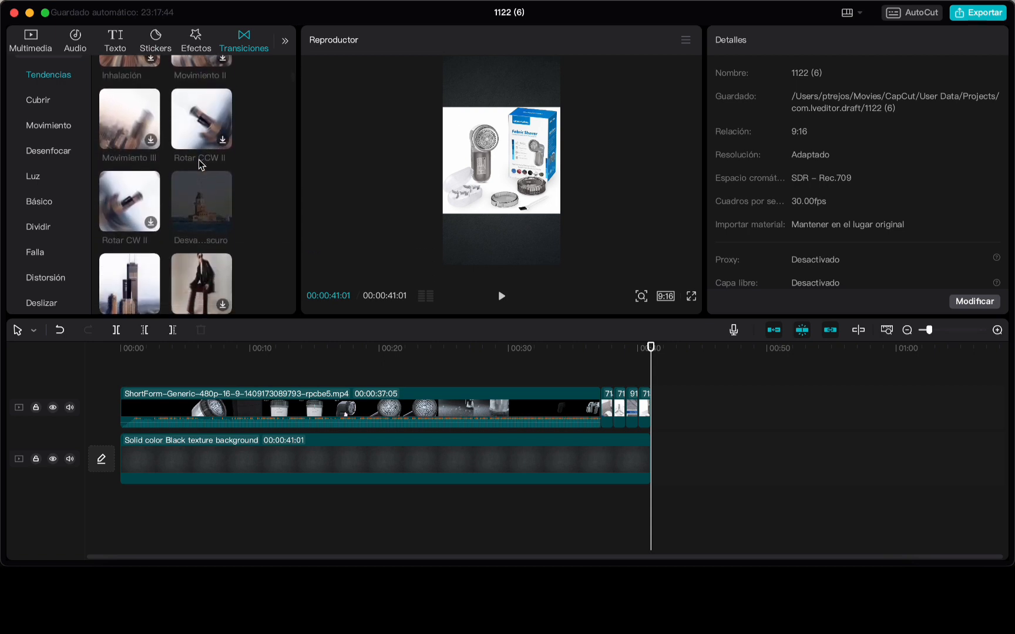
{"action": "mouse_move", "coordinate": [145, 179]}
{"action": "left_mouse_down"}
{"action": "mouse_move", "coordinate": [352, 252]}
{"action": "mouse_move", "coordinate": [577, 412]}
{"action": "mouse_move", "coordinate": [602, 414]}
{"action": "left_mouse_up"}
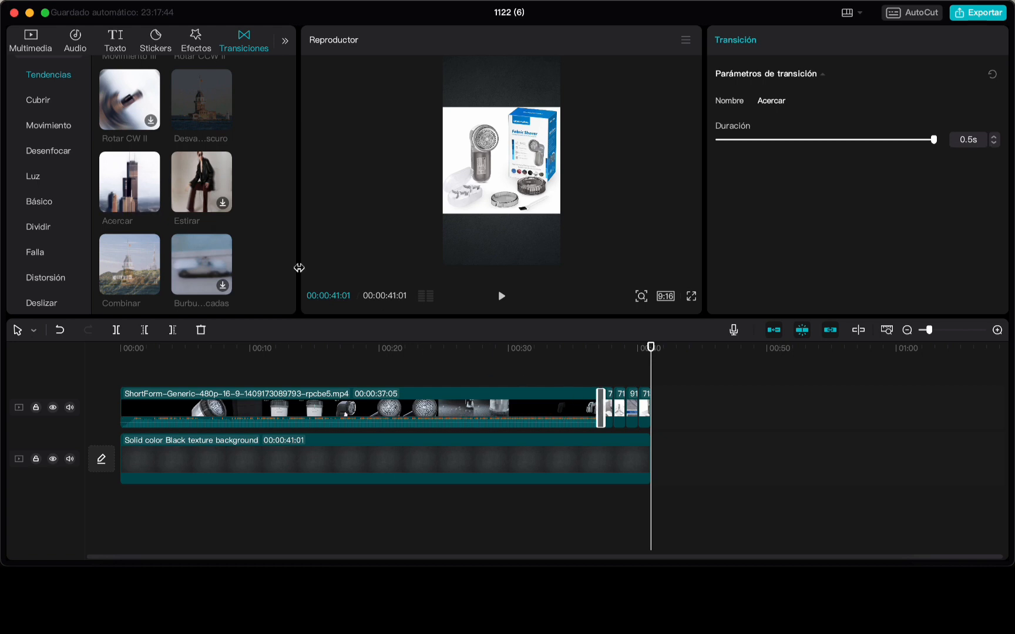
{"action": "mouse_move", "coordinate": [138, 198]}
{"action": "left_mouse_down"}
{"action": "mouse_move", "coordinate": [142, 187]}
{"action": "mouse_move", "coordinate": [490, 328]}
{"action": "mouse_move", "coordinate": [613, 413]}
{"action": "left_mouse_up"}
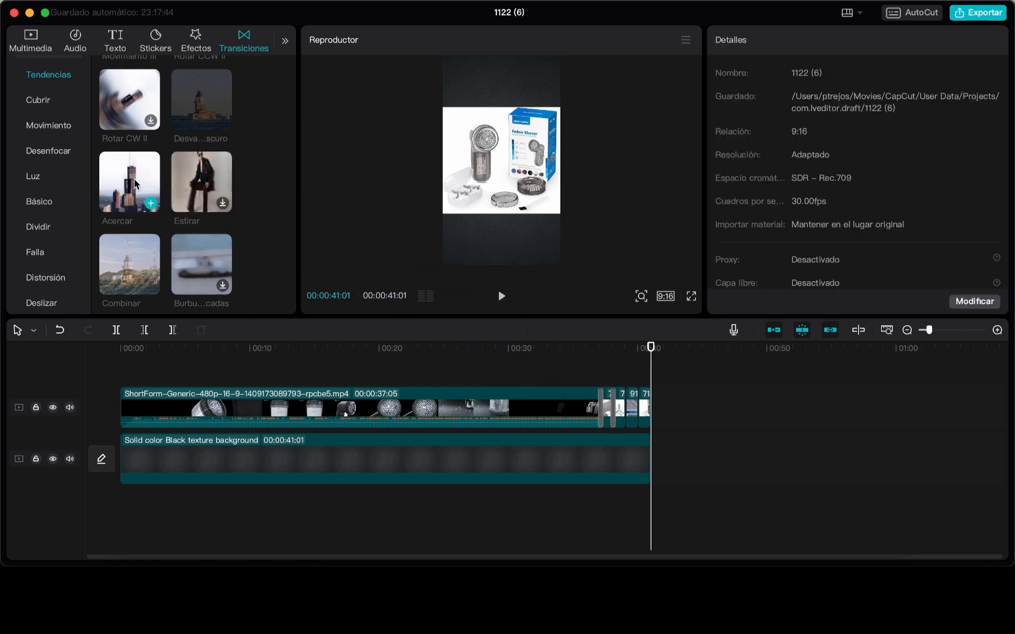
{"action": "left_click_drag", "start_coordinate": [134, 179], "coordinate": [625, 412]}
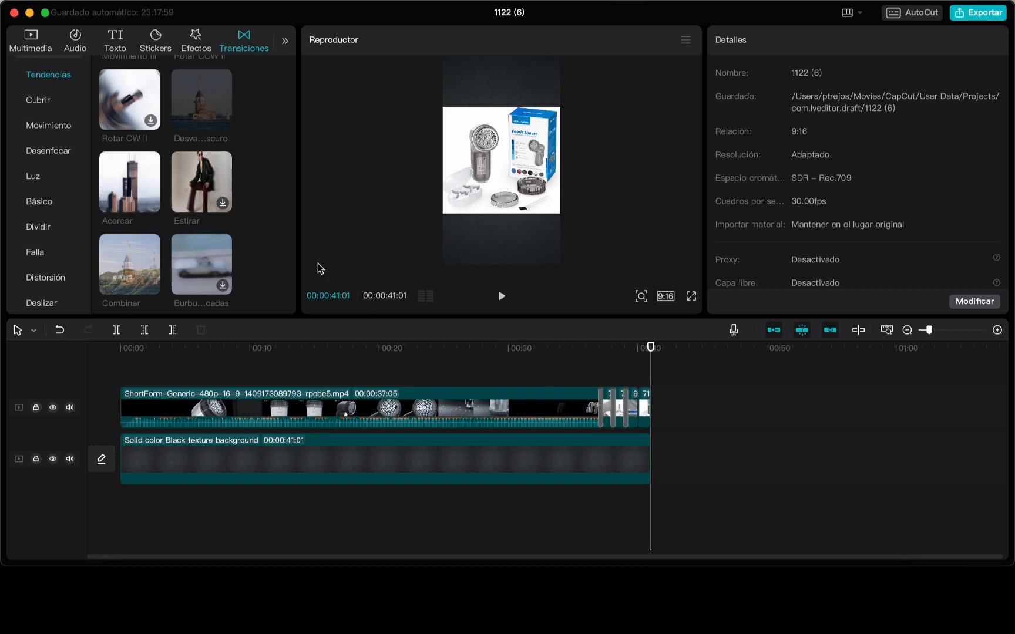
{"action": "mouse_move", "coordinate": [125, 175]}
{"action": "left_mouse_down"}
{"action": "mouse_move", "coordinate": [200, 178]}
{"action": "mouse_move", "coordinate": [641, 415]}
{"action": "left_mouse_up"}
Extract the audio from a video file and add it to the timeline starting at 00:00:00:00.
{"action": "left_click", "coordinate": [123, 350]}
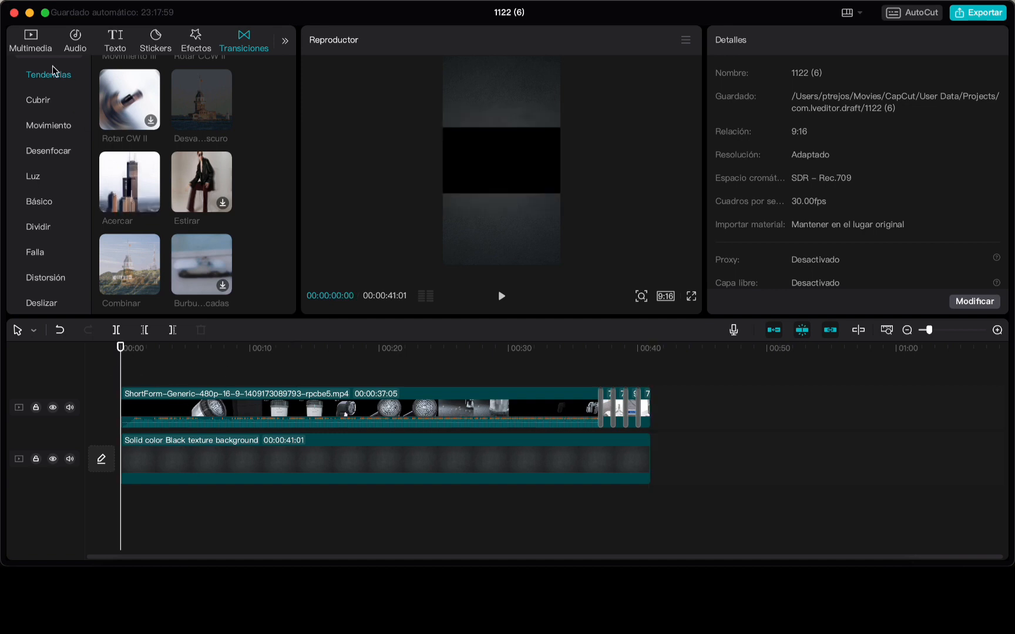
{"action": "left_click", "coordinate": [76, 44]}
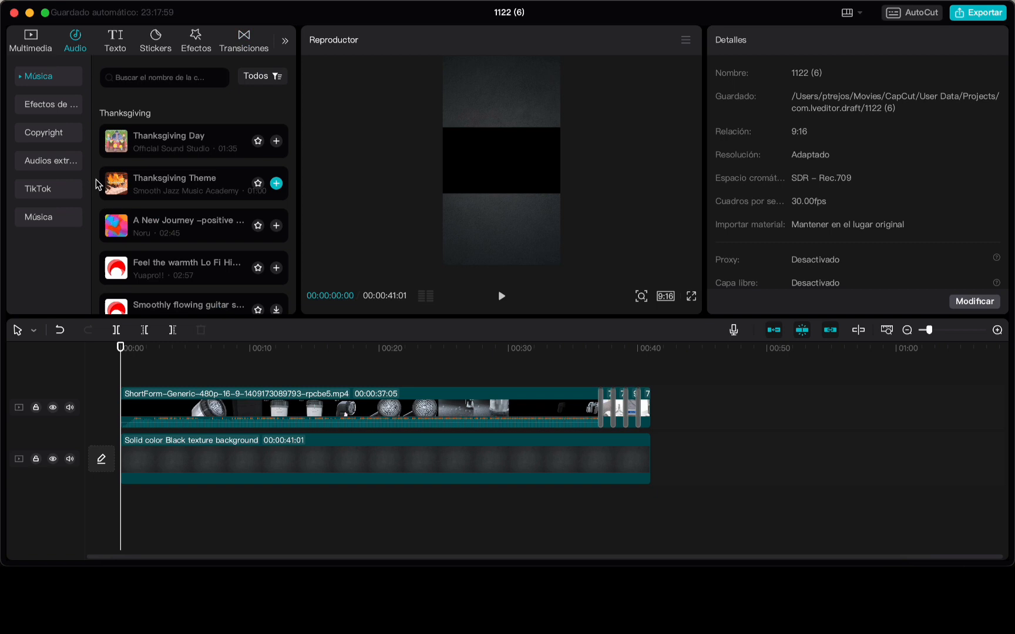
{"action": "left_click", "coordinate": [45, 163]}
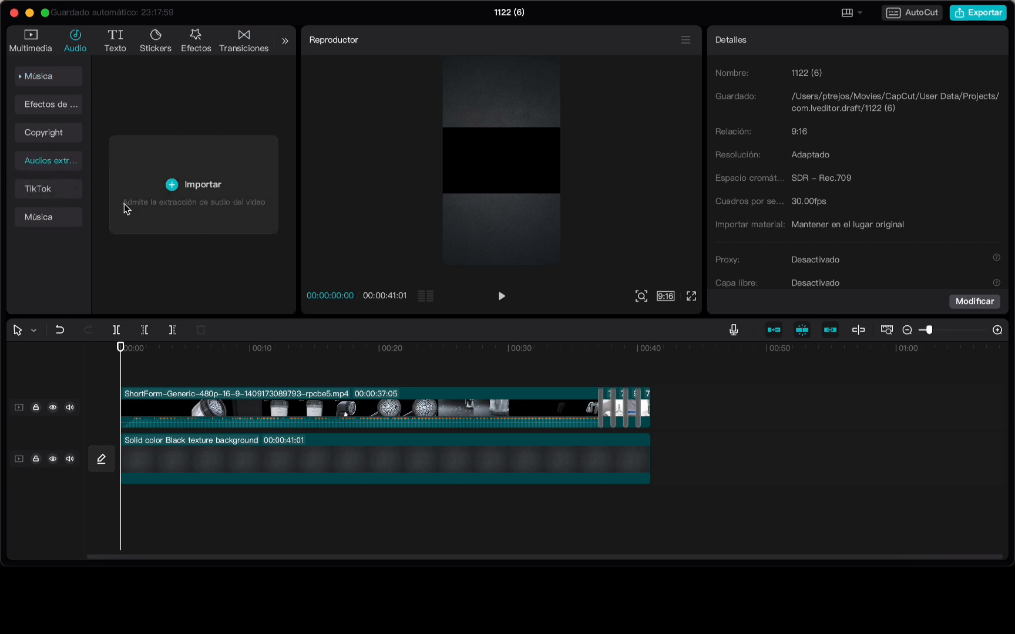
{"action": "left_click", "coordinate": [171, 186]}
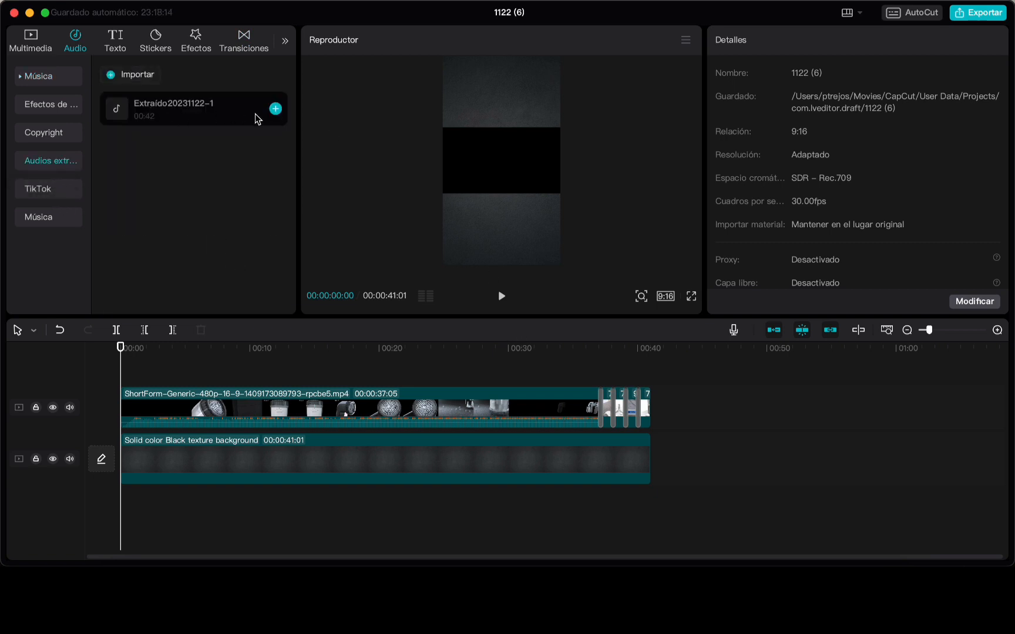
{"action": "left_click", "coordinate": [276, 110]}
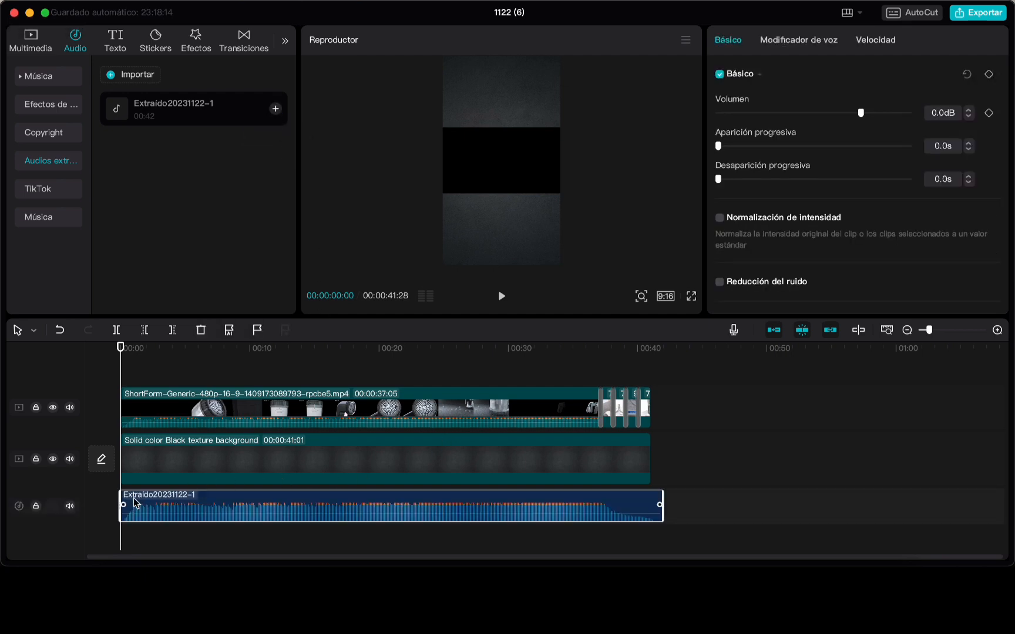
Trim about one second off the start of the extracted audio and move it to begin at 00:00:37:05, under the first image.
{"action": "left_click_drag", "start_coordinate": [122, 503], "coordinate": [135, 501]}
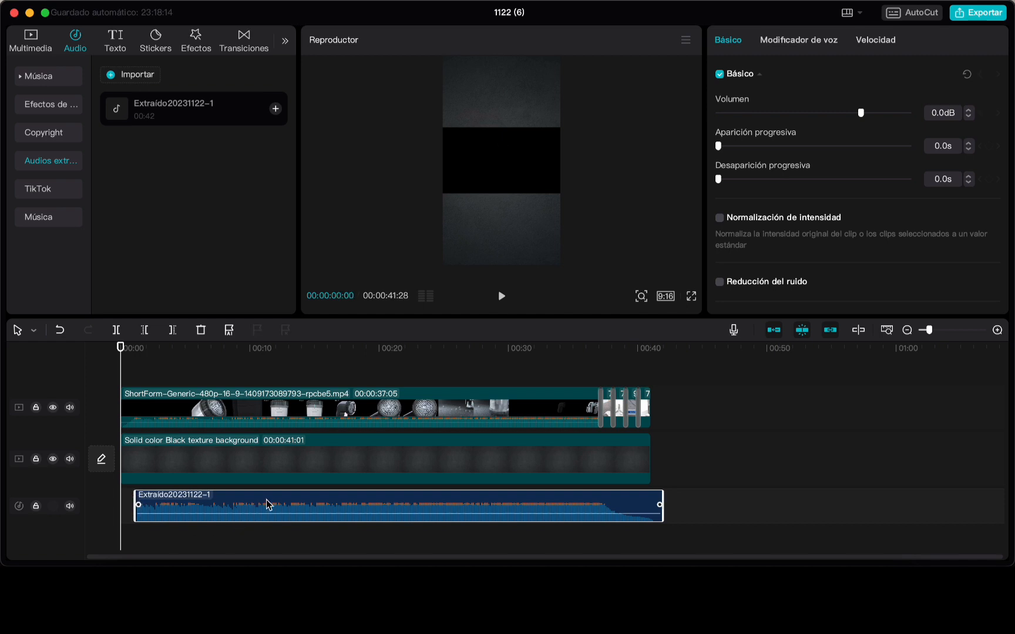
{"action": "left_click_drag", "start_coordinate": [345, 506], "coordinate": [723, 505]}
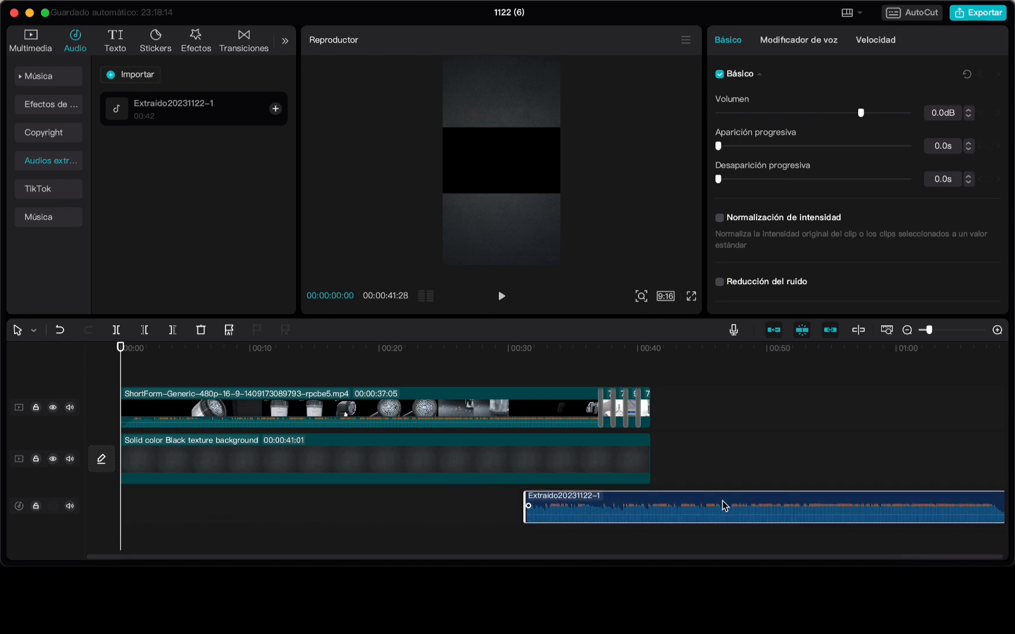
{"action": "left_click", "coordinate": [600, 352]}
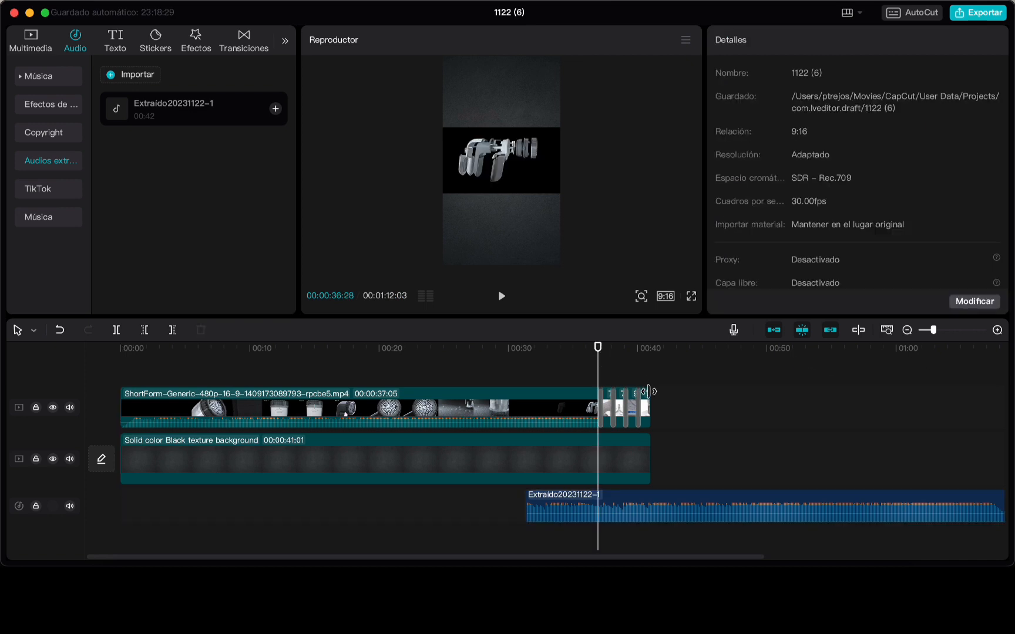
{"action": "scroll", "coordinate": [627, 399], "scroll_direction": "right", "scroll_amount": 3}
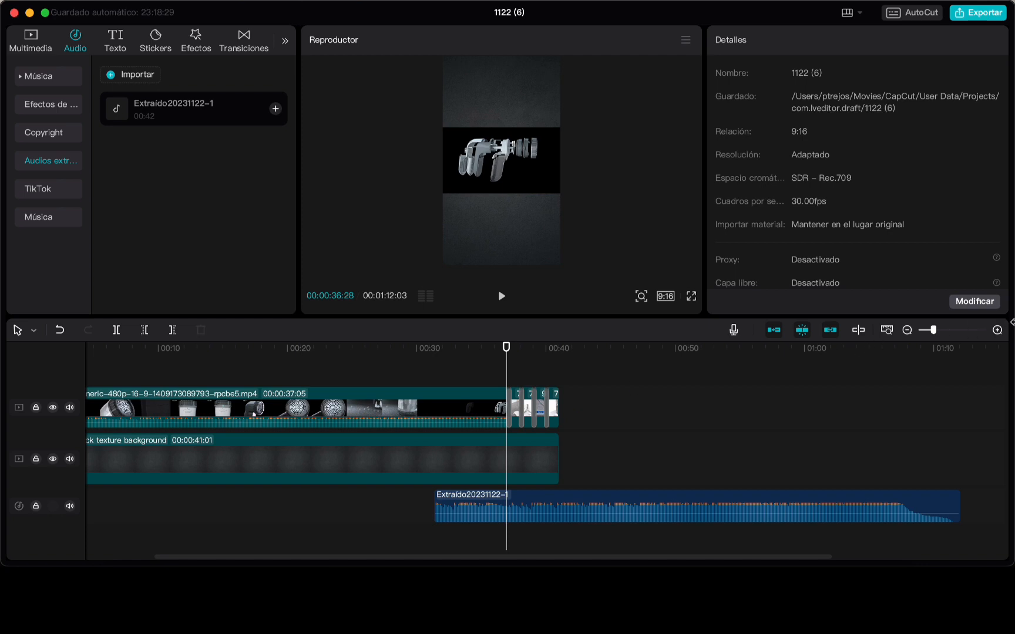
{"action": "left_click", "coordinate": [996, 330]}
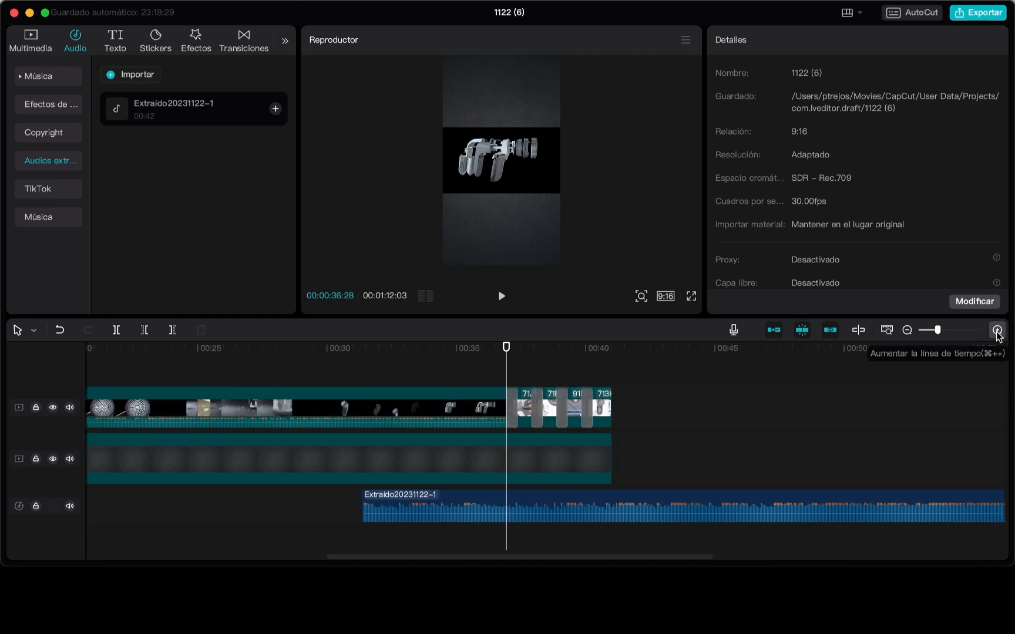
{"action": "left_click", "coordinate": [516, 357]}
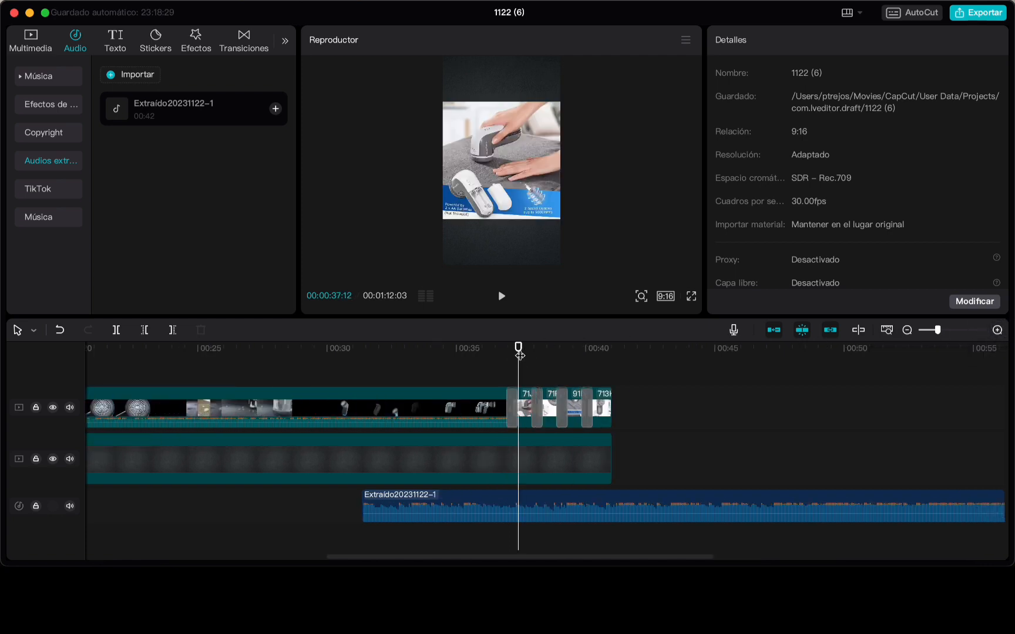
{"action": "left_click_drag", "start_coordinate": [519, 349], "coordinate": [513, 351]}
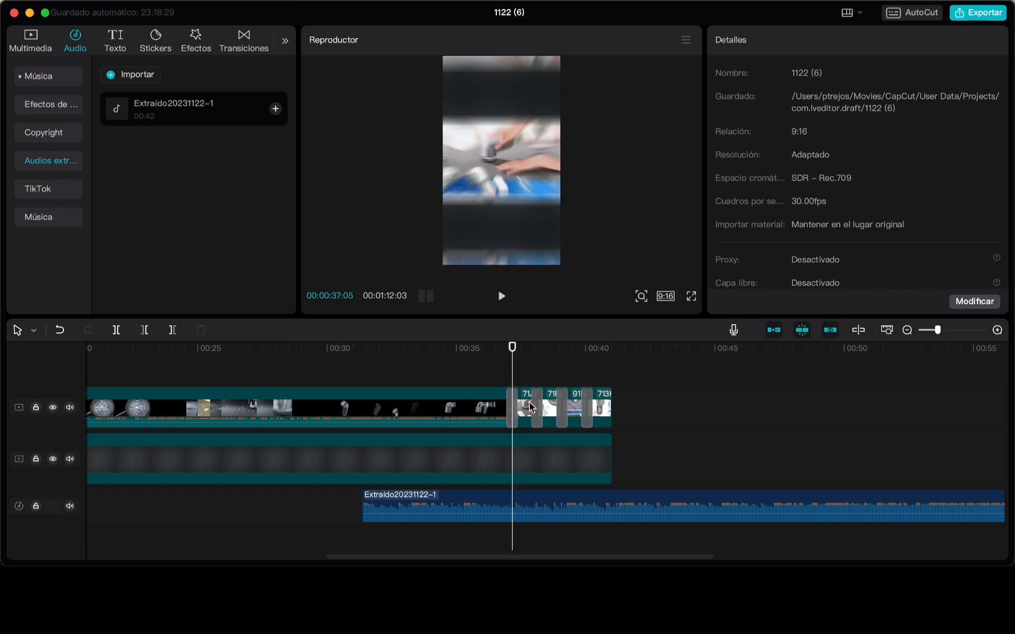
{"action": "left_click_drag", "start_coordinate": [666, 494], "coordinate": [820, 504]}
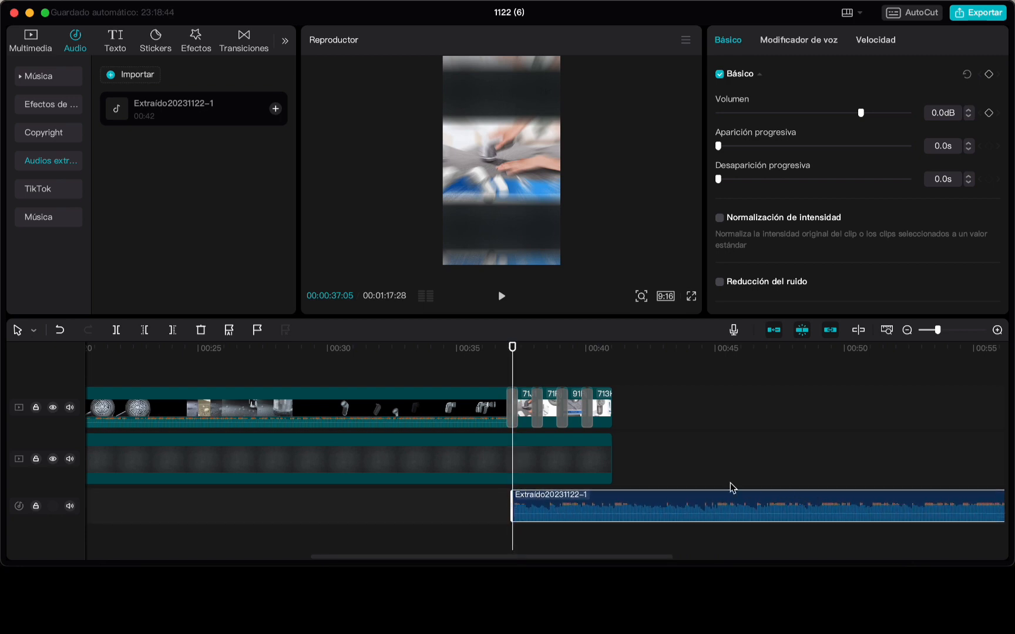
Trim the end of the extracted audio to 00:00:41:01, in line with the end of the last product image.
{"action": "scroll", "coordinate": [734, 505], "scroll_direction": "right", "scroll_amount": 10}
{"action": "scroll", "coordinate": [828, 505], "scroll_direction": "right", "scroll_amount": 2}
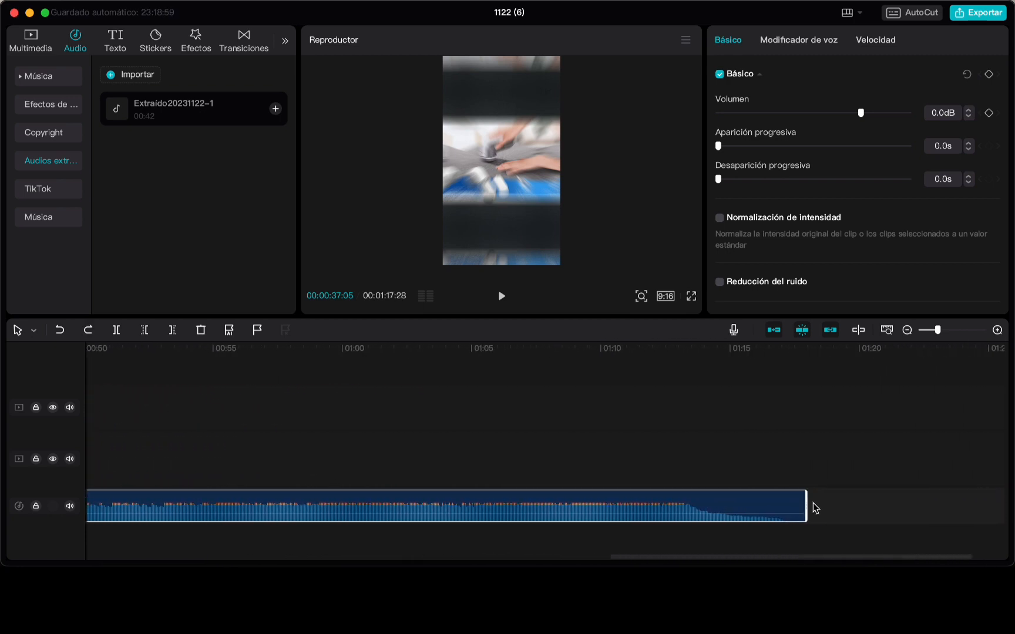
{"action": "left_click_drag", "start_coordinate": [812, 507], "coordinate": [132, 499]}
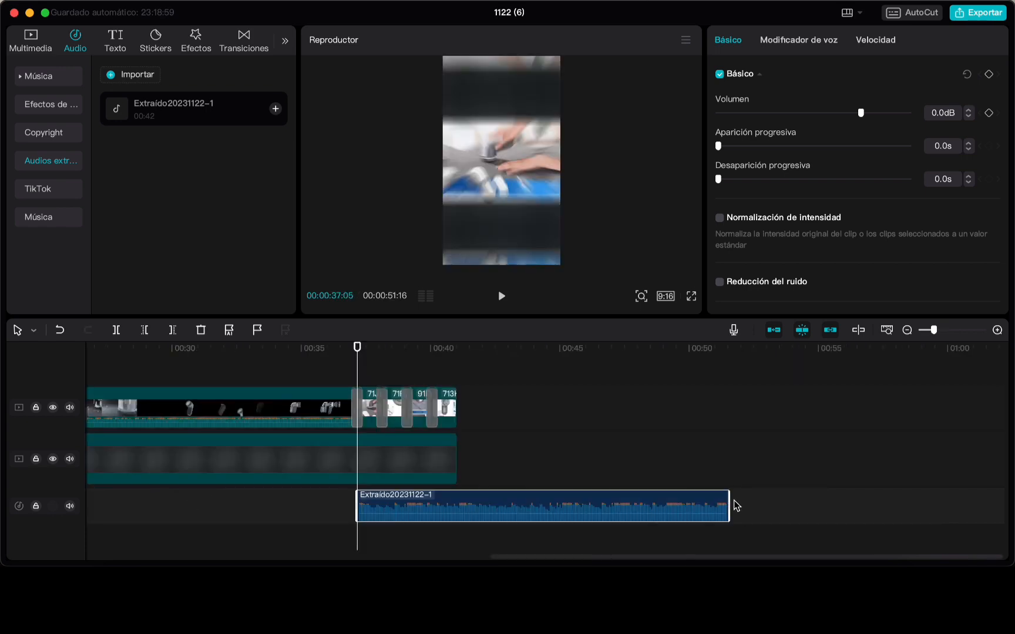
{"action": "left_click_drag", "start_coordinate": [729, 496], "coordinate": [458, 494]}
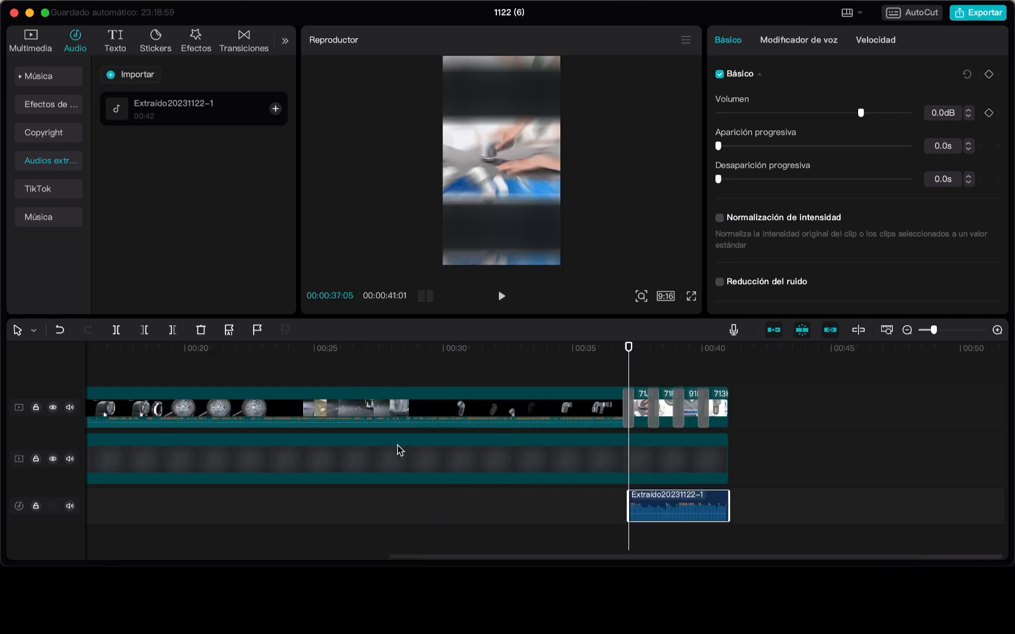
Play back the video from about 33 seconds to the end to check the image transitions and audio.
{"action": "scroll", "coordinate": [294, 503], "scroll_direction": "left", "scroll_amount": 10}
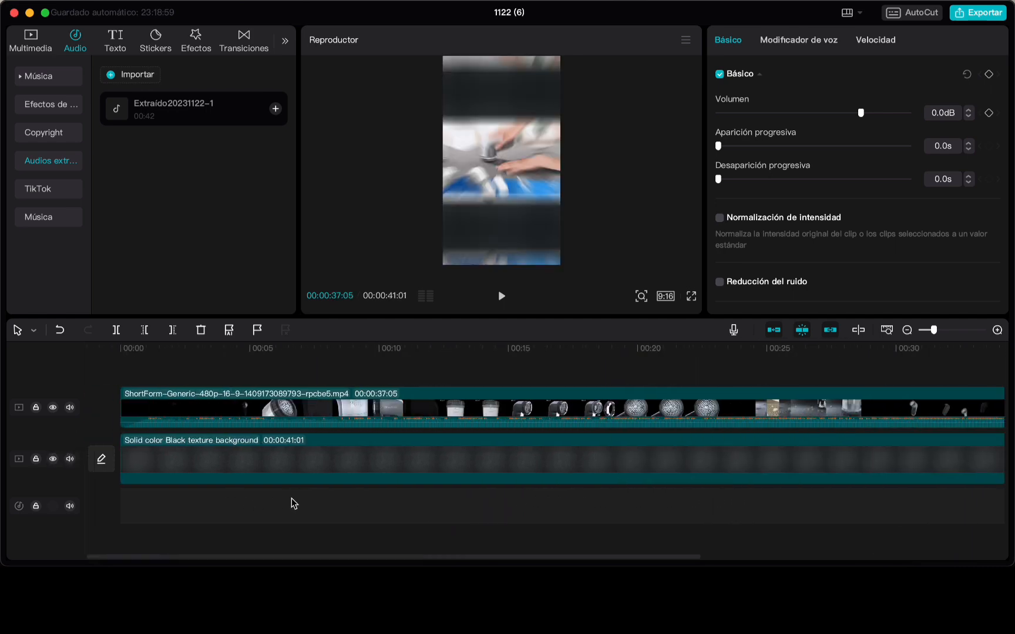
{"action": "left_click", "coordinate": [123, 351]}
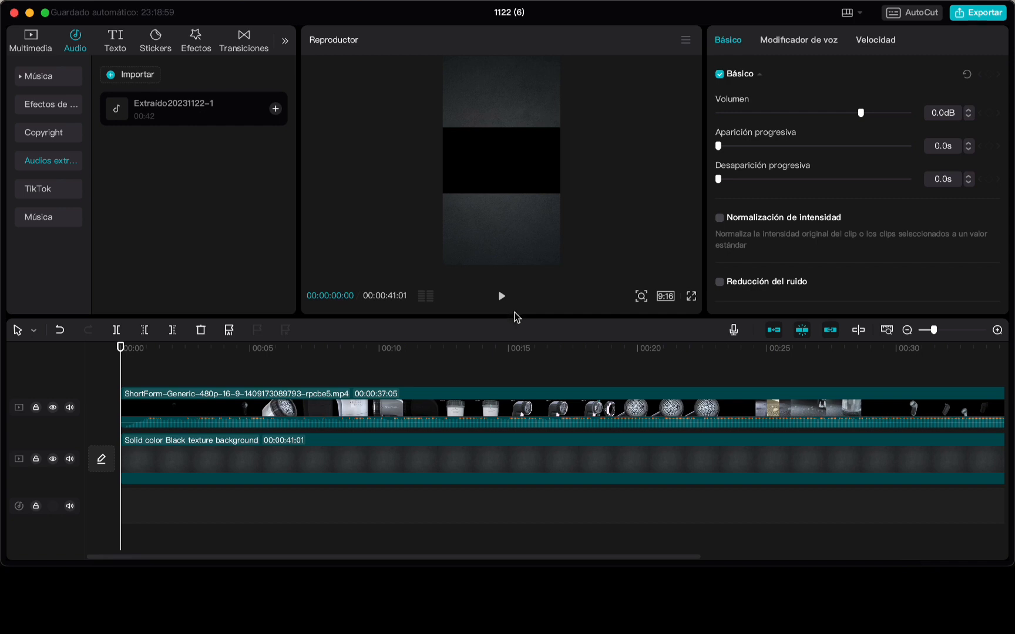
{"action": "scroll", "coordinate": [826, 355], "scroll_direction": "right", "scroll_amount": 5}
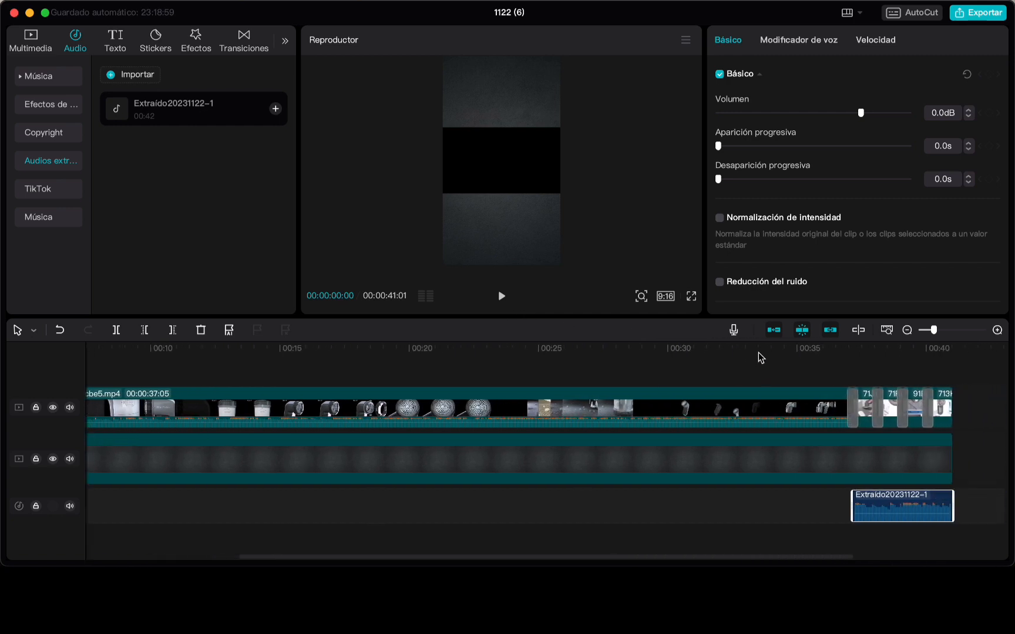
{"action": "left_click", "coordinate": [758, 355]}
{"action": "left_click", "coordinate": [501, 296]}
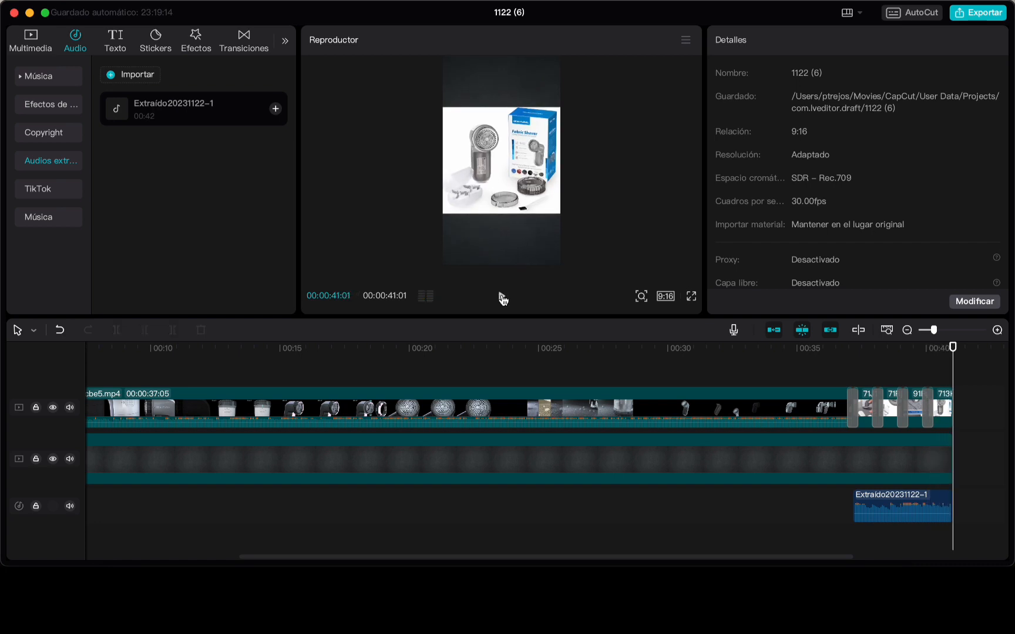
Add a default text clip to the timeline starting at 00:00:00:00, above the main video clip.
{"action": "scroll", "coordinate": [555, 470], "scroll_direction": "left", "scroll_amount": 5}
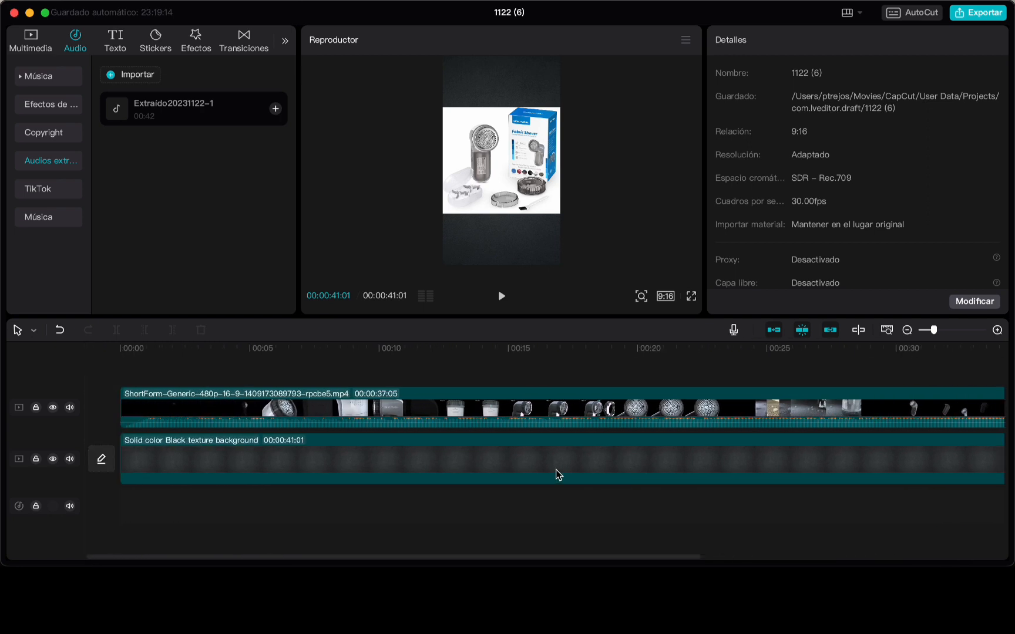
{"action": "left_click", "coordinate": [123, 350]}
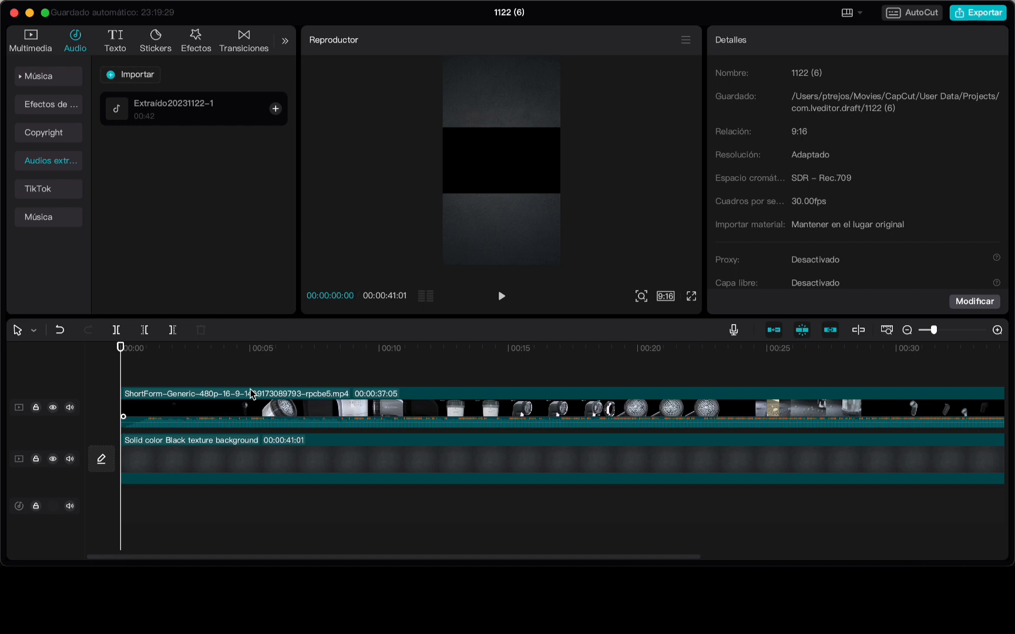
{"action": "left_click", "coordinate": [122, 47]}
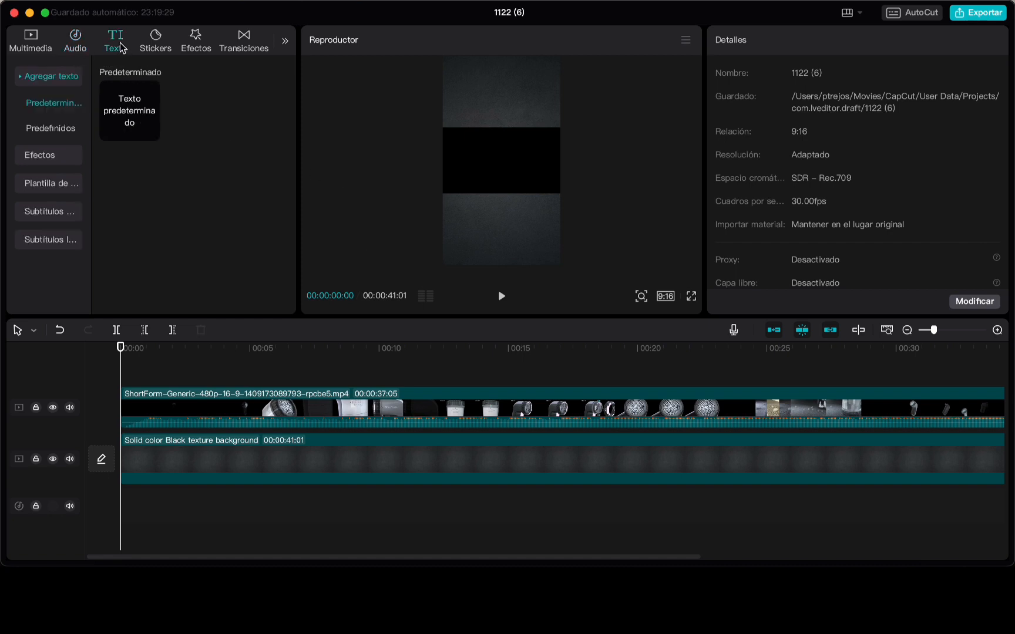
{"action": "mouse_move", "coordinate": [150, 125]}
{"action": "left_click", "coordinate": [151, 133]}
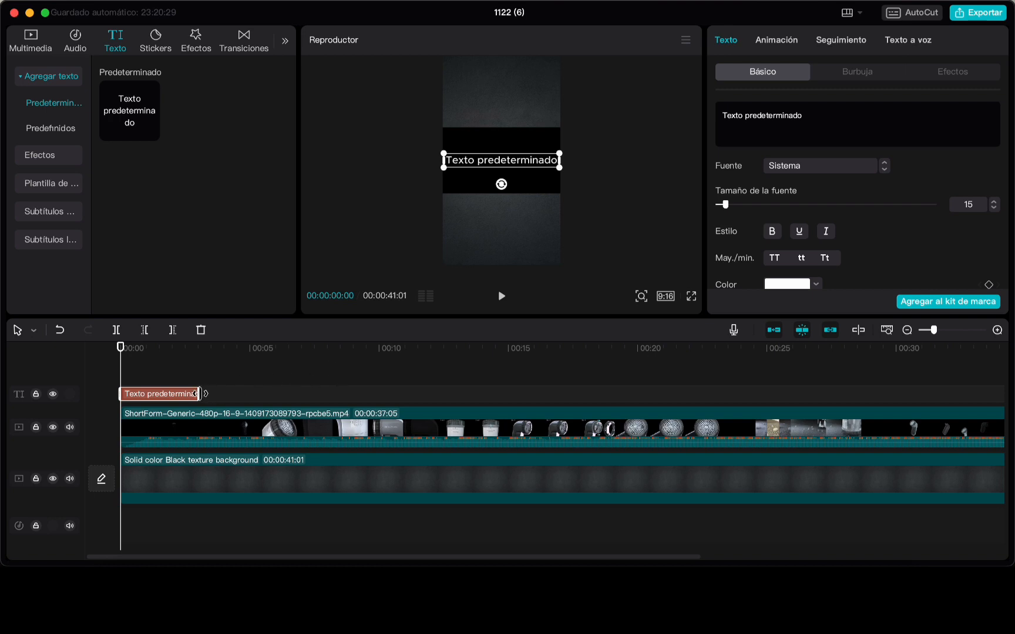
{"action": "mouse_move", "coordinate": [198, 393]}
{"action": "left_mouse_down"}
{"action": "mouse_move", "coordinate": [215, 393]}
{"action": "mouse_move", "coordinate": [189, 393]}
{"action": "mouse_move", "coordinate": [198, 393]}
{"action": "left_mouse_up"}
Replace the default text with "5 Cosas que no sabias del cuidado de la ropa".
{"action": "left_click", "coordinate": [819, 113]}
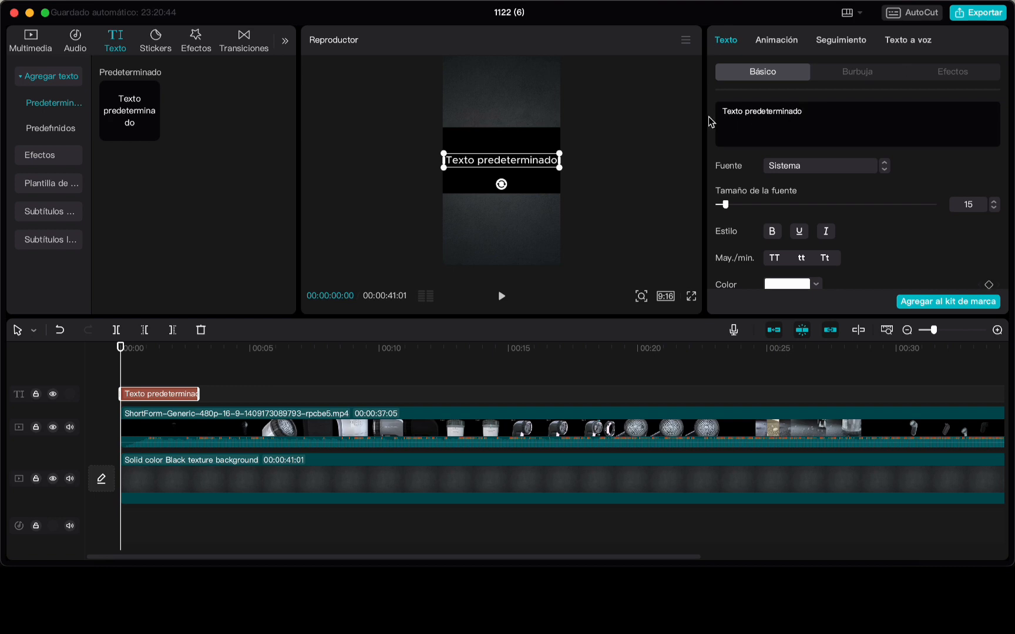
{"action": "key", "text": "super+a"}
{"action": "type", "text": "5"}
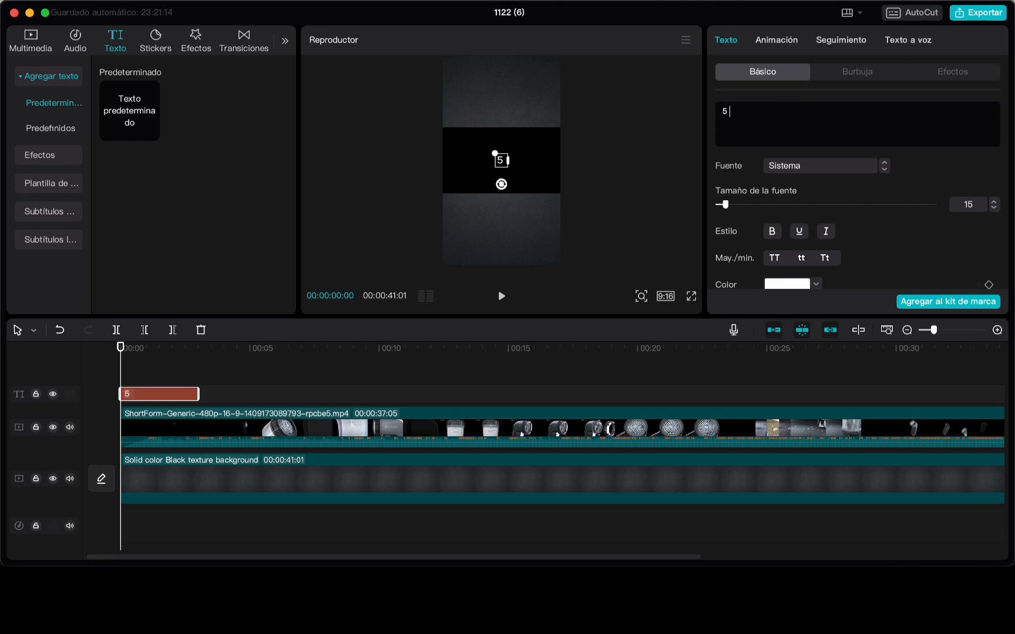
{"action": "type", "text": " Cosas"}
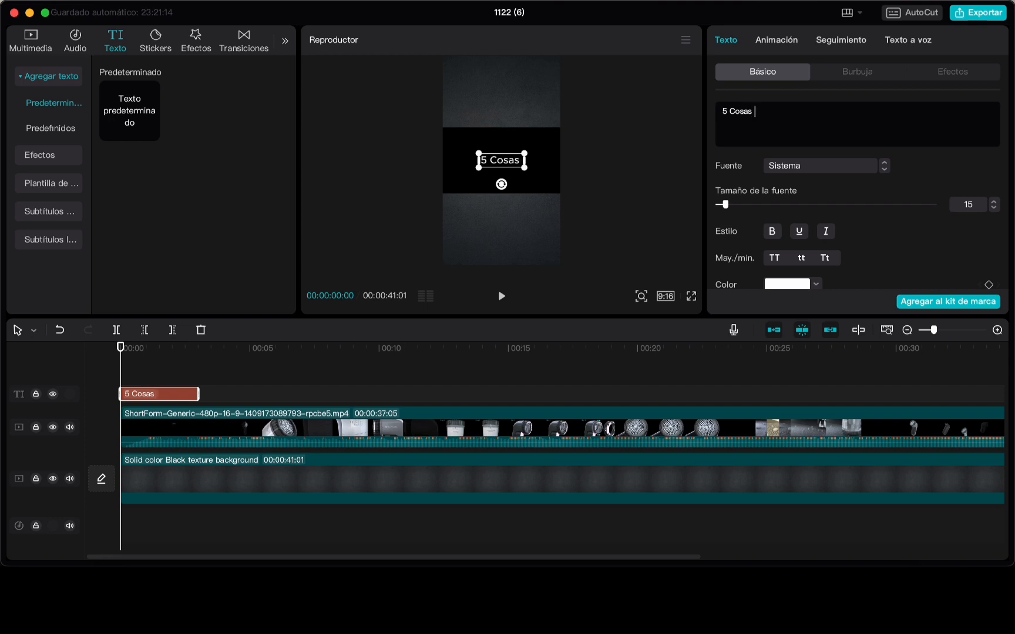
{"action": "type", "text": " que no"}
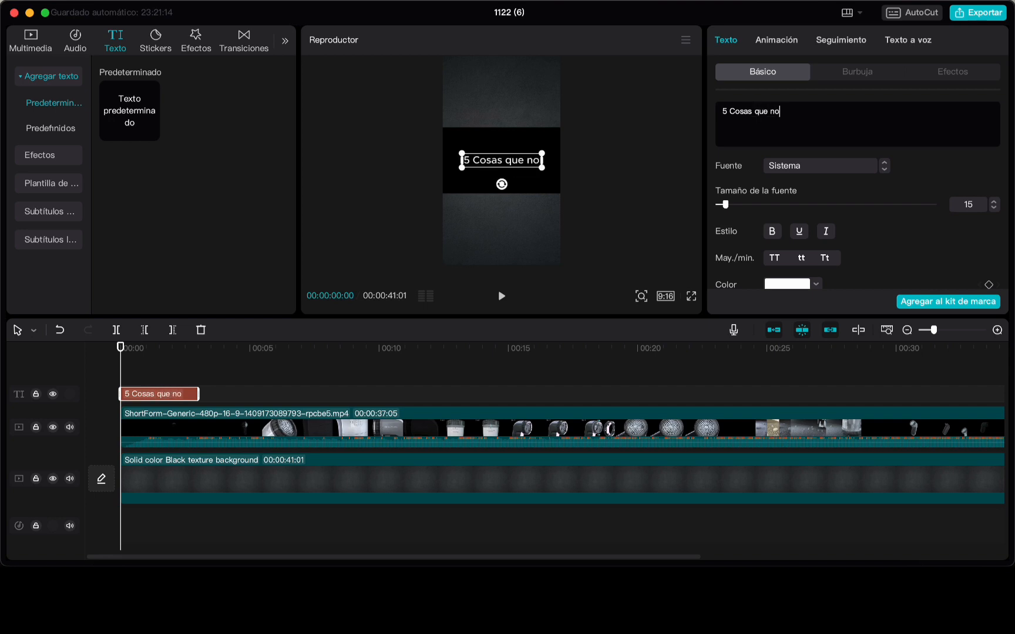
{"action": "type", "text": " sabias"}
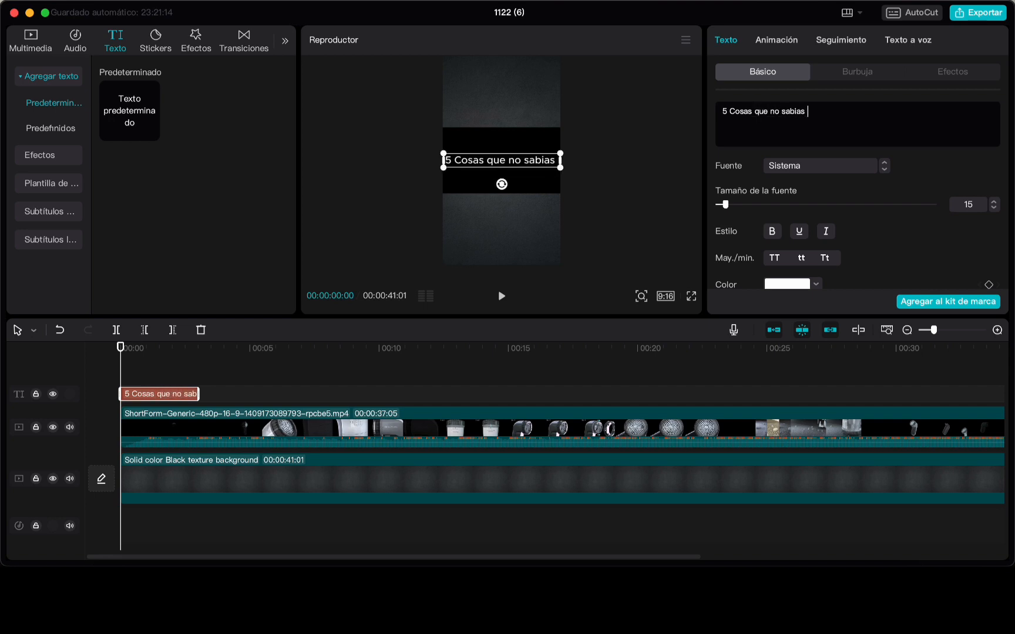
{"action": "type", "text": " del cui"}
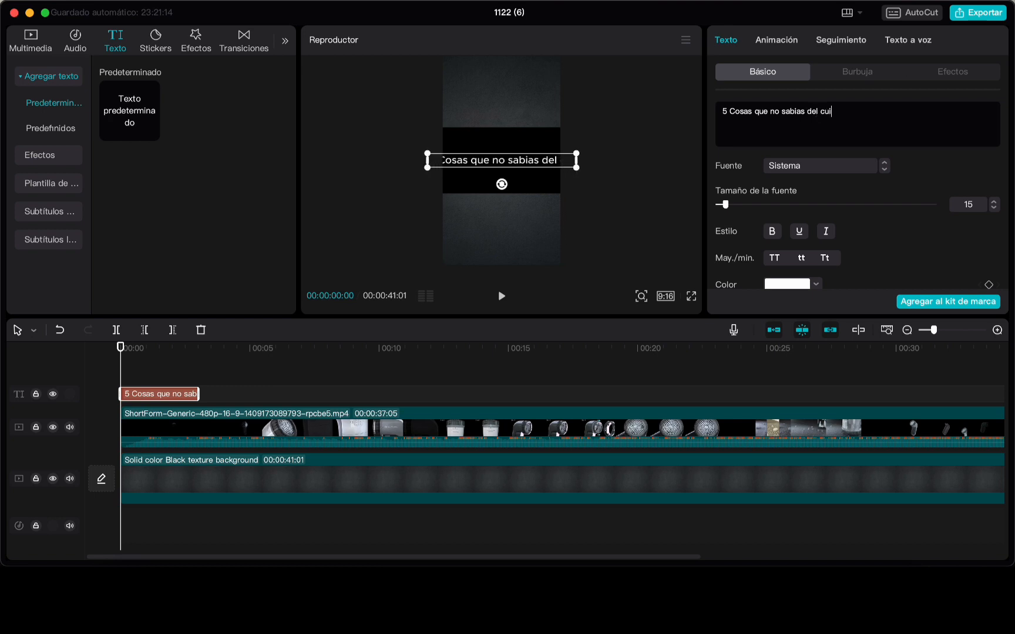
{"action": "type", "text": "dado d"}
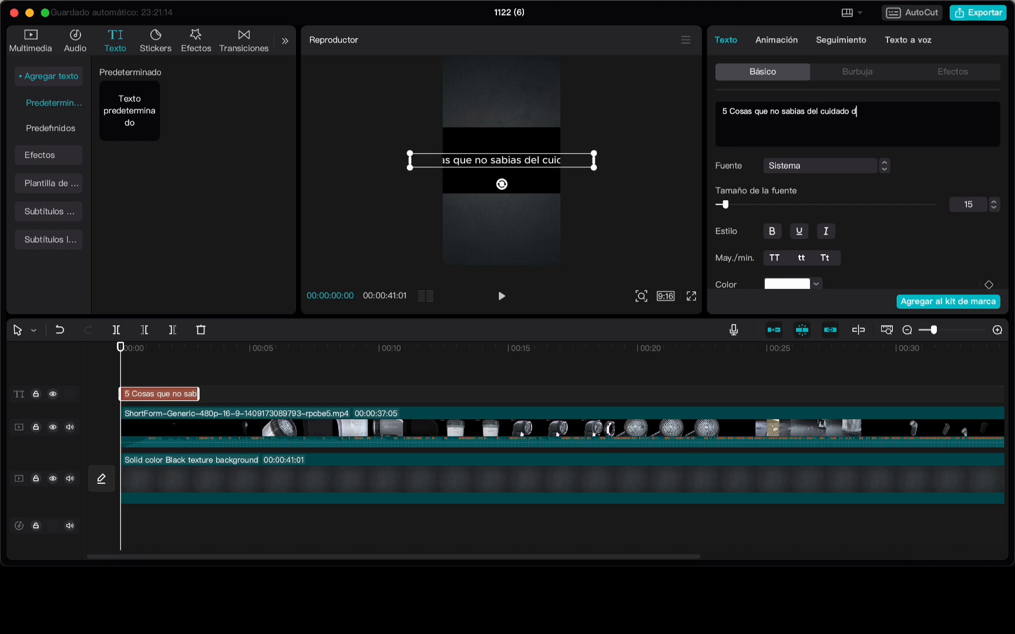
{"action": "type", "text": "e la ropa"}
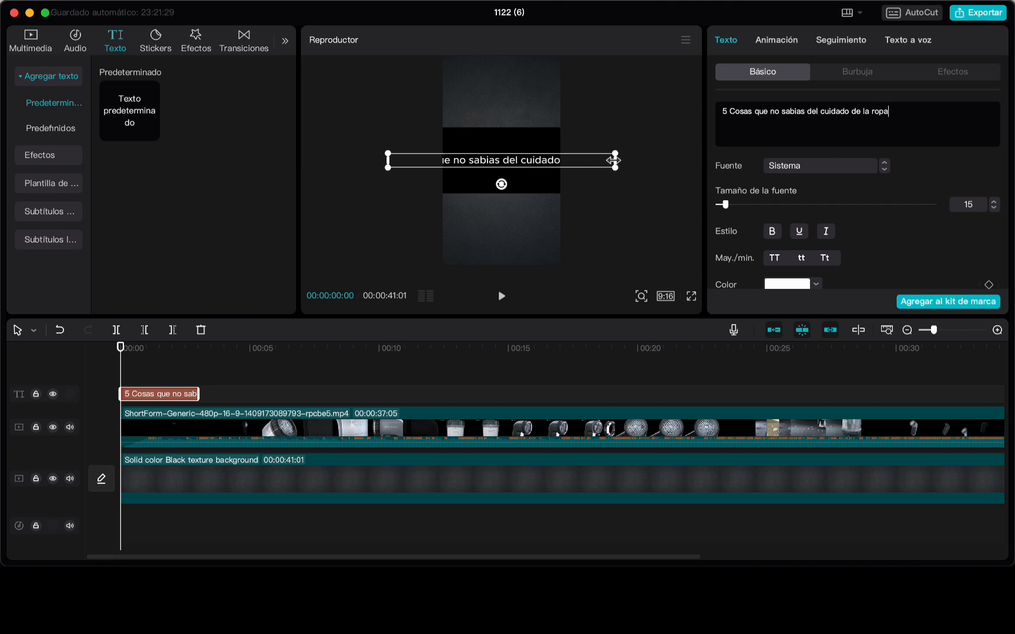
Narrow the title's text box to wrap onto three lines within the frame, and place it just above the video image.
{"action": "left_click_drag", "start_coordinate": [613, 159], "coordinate": [555, 162]}
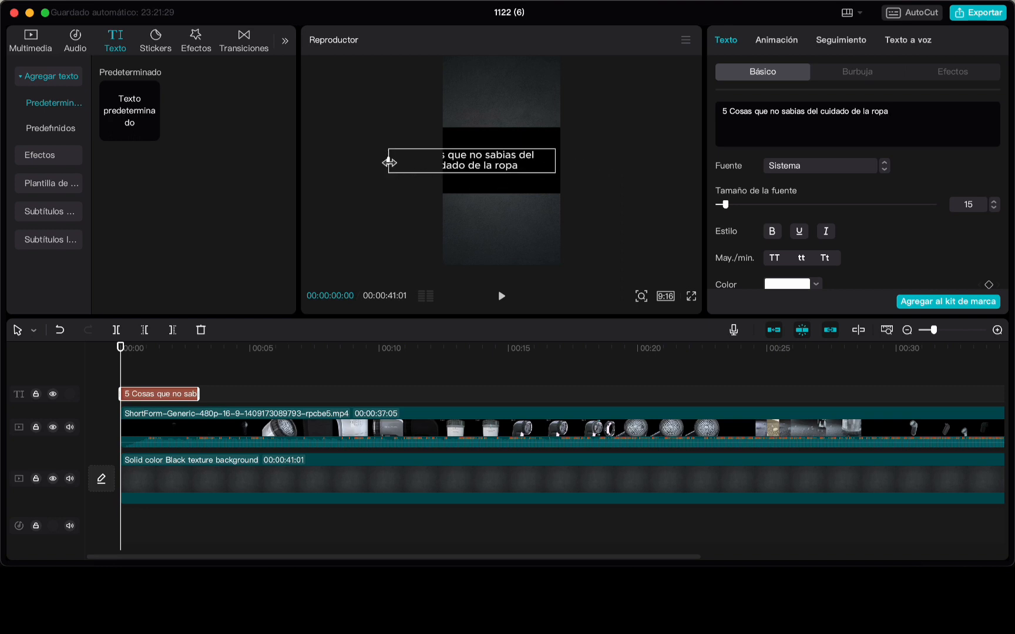
{"action": "left_click_drag", "start_coordinate": [389, 160], "coordinate": [505, 109]}
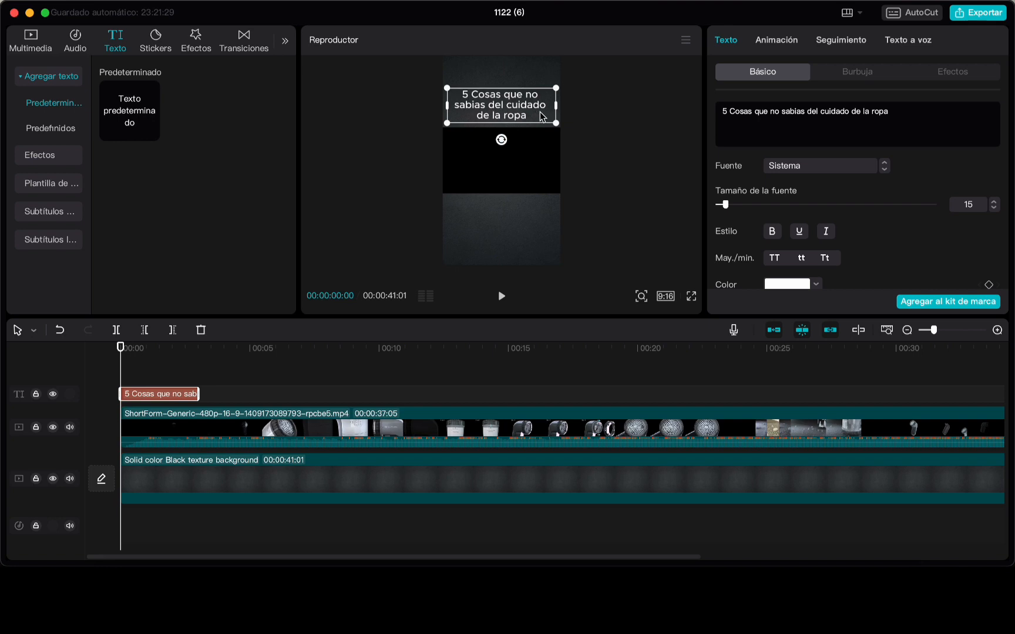
Apply the white price-ticket bubble with the yellow SALE 20% tag to the title and enlarge it to almost the frame's width.
{"action": "left_click", "coordinate": [860, 77]}
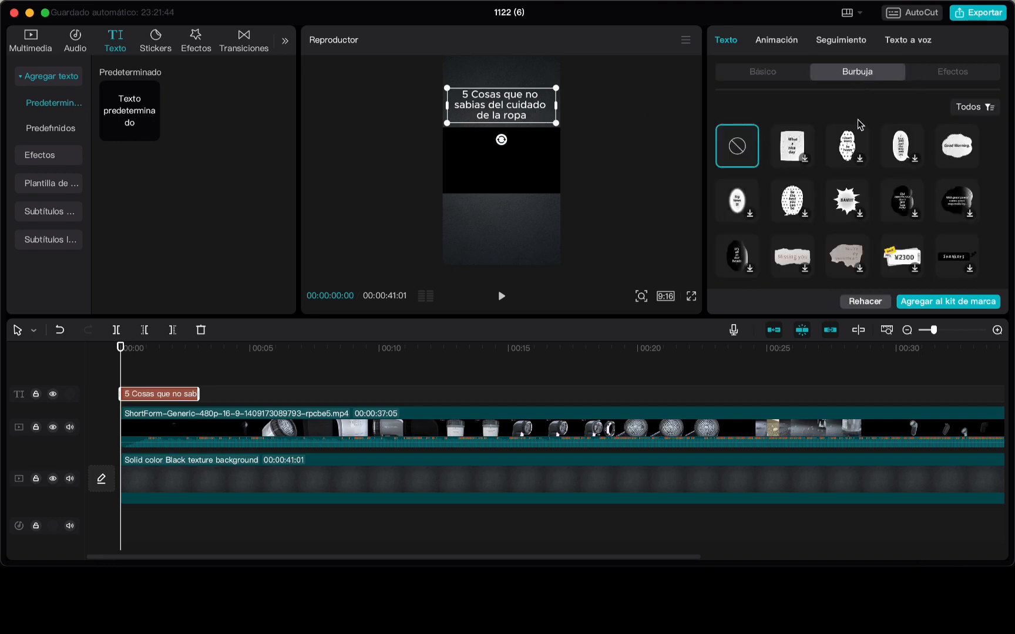
{"action": "scroll", "coordinate": [878, 206], "scroll_direction": "down", "scroll_amount": 2}
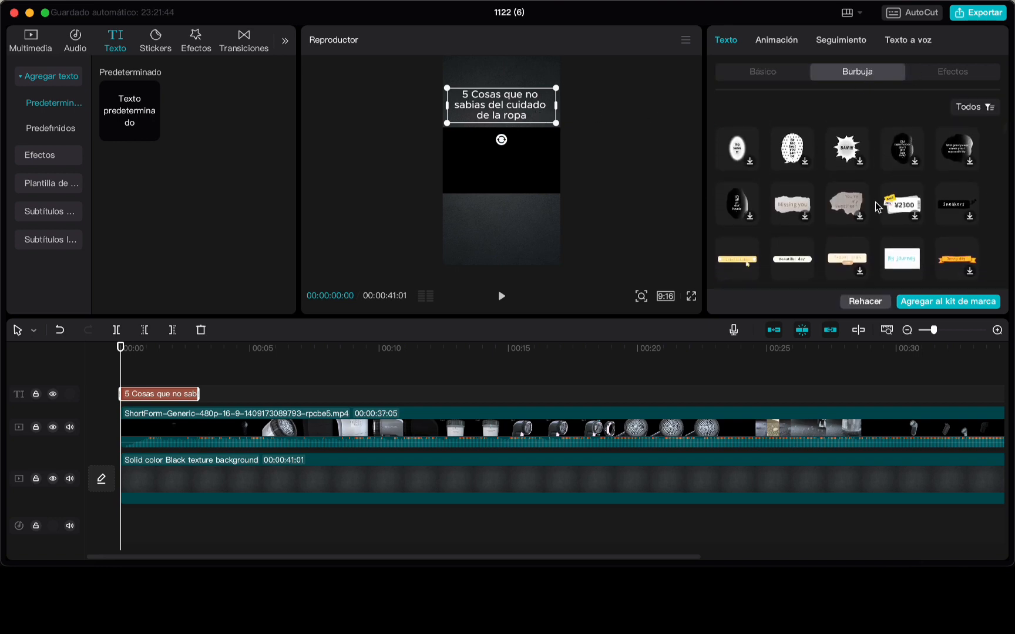
{"action": "scroll", "coordinate": [878, 207], "scroll_direction": "down", "scroll_amount": 1}
{"action": "scroll", "coordinate": [877, 199], "scroll_direction": "up", "scroll_amount": 3}
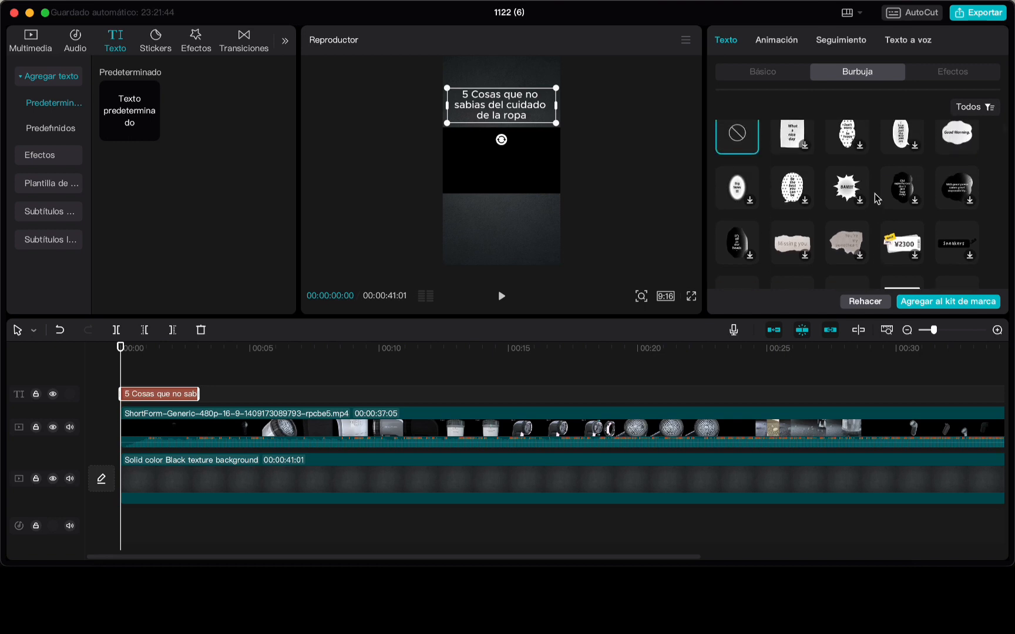
{"action": "scroll", "coordinate": [877, 198], "scroll_direction": "down", "scroll_amount": 5}
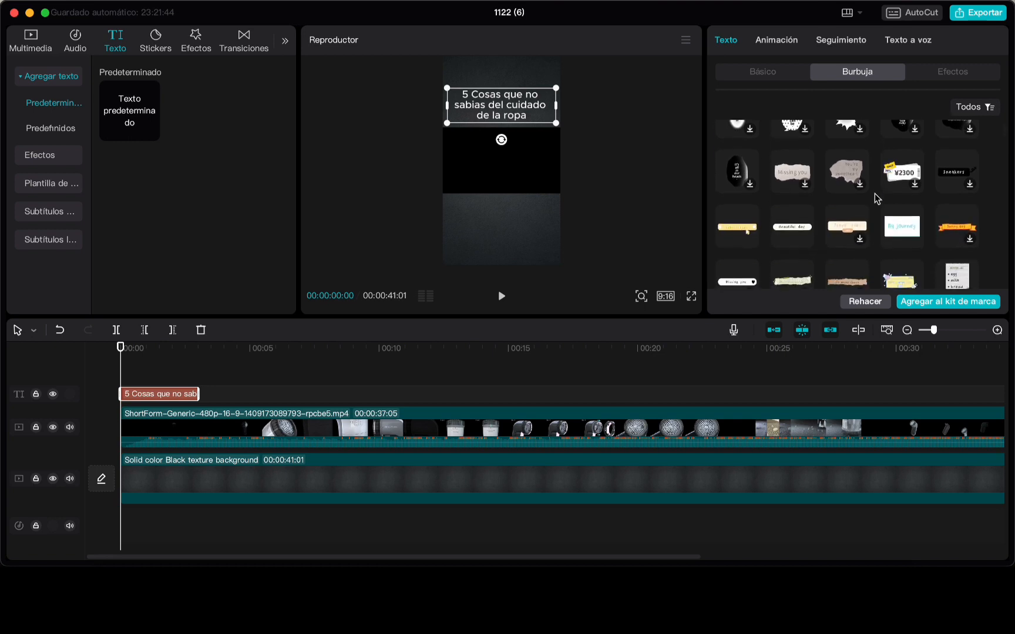
{"action": "scroll", "coordinate": [877, 199], "scroll_direction": "down", "scroll_amount": 4}
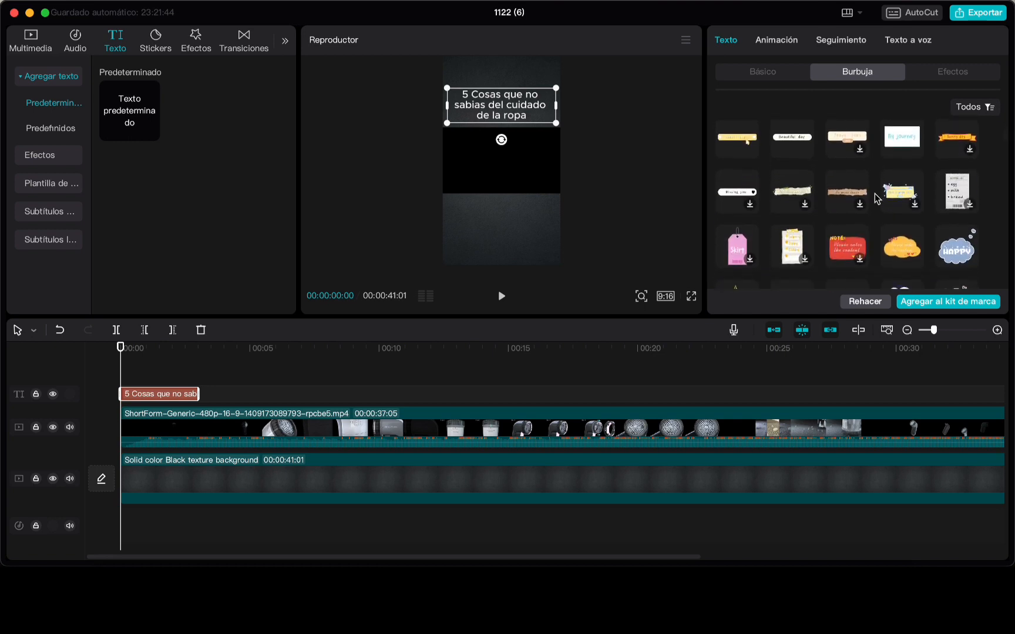
{"action": "scroll", "coordinate": [877, 198], "scroll_direction": "down", "scroll_amount": 1}
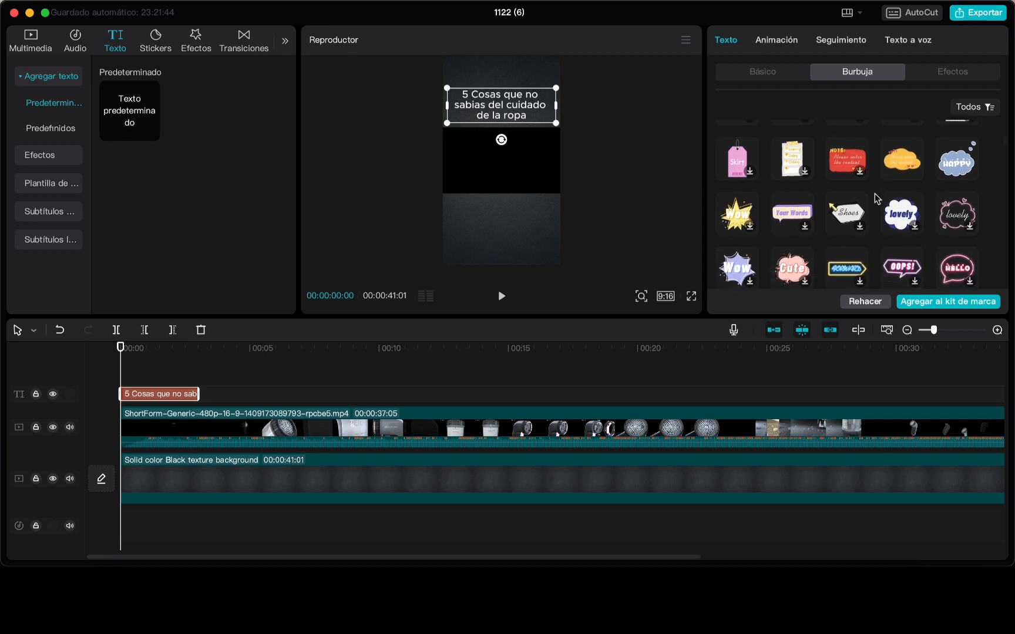
{"action": "scroll", "coordinate": [859, 209], "scroll_direction": "down", "scroll_amount": 3}
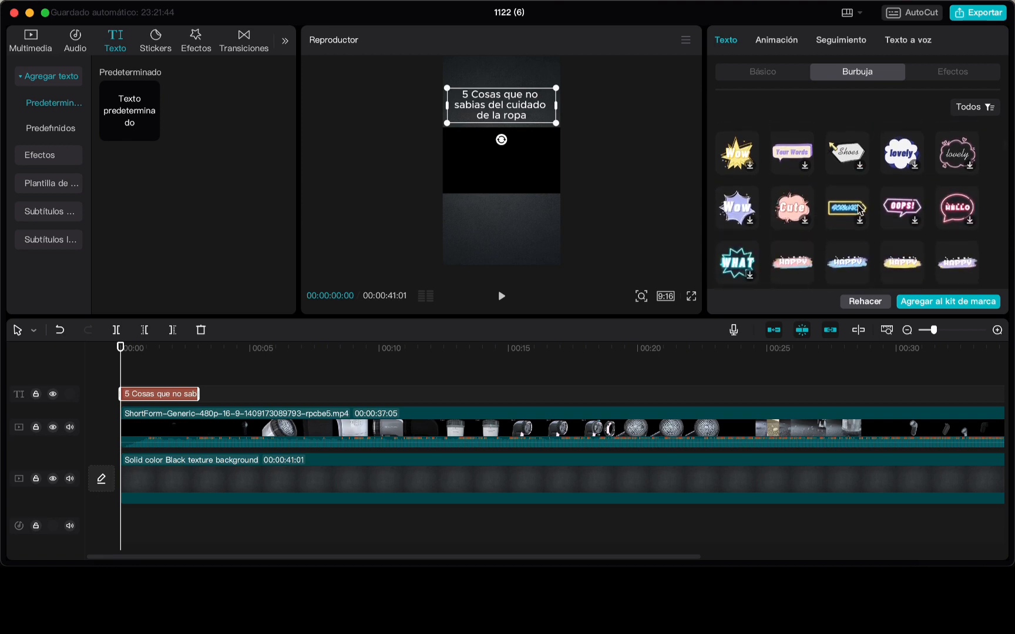
{"action": "scroll", "coordinate": [859, 208], "scroll_direction": "down", "scroll_amount": 8}
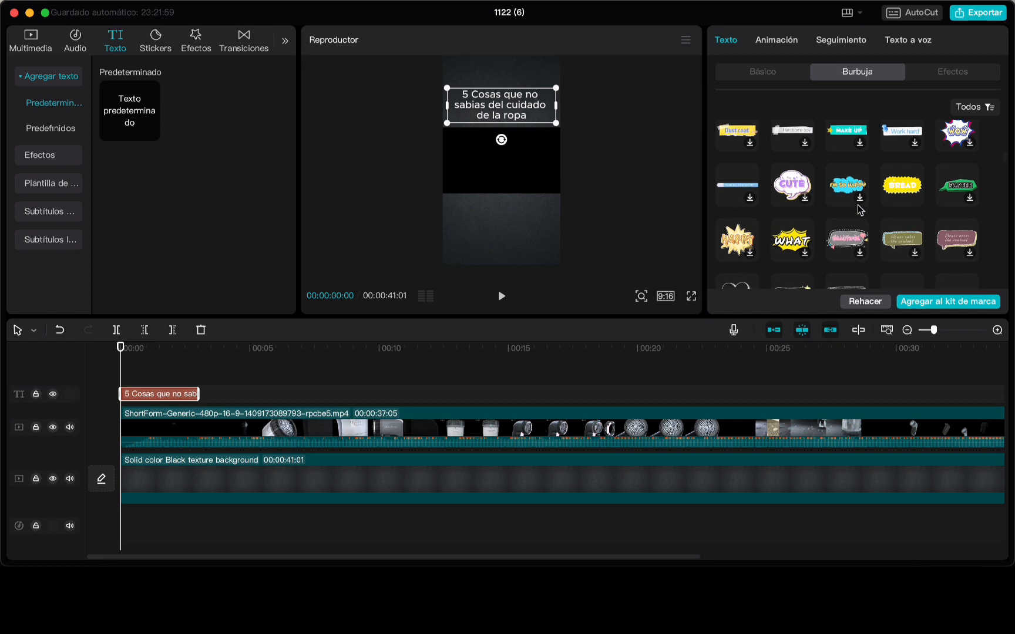
{"action": "scroll", "coordinate": [859, 208], "scroll_direction": "down", "scroll_amount": 3}
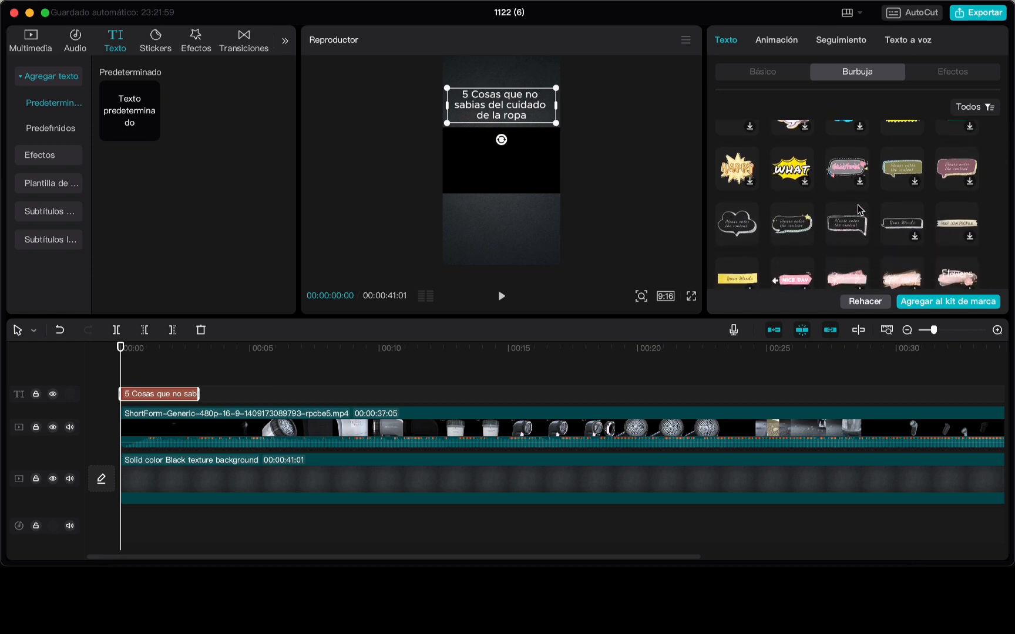
{"action": "scroll", "coordinate": [859, 208], "scroll_direction": "down", "scroll_amount": 4}
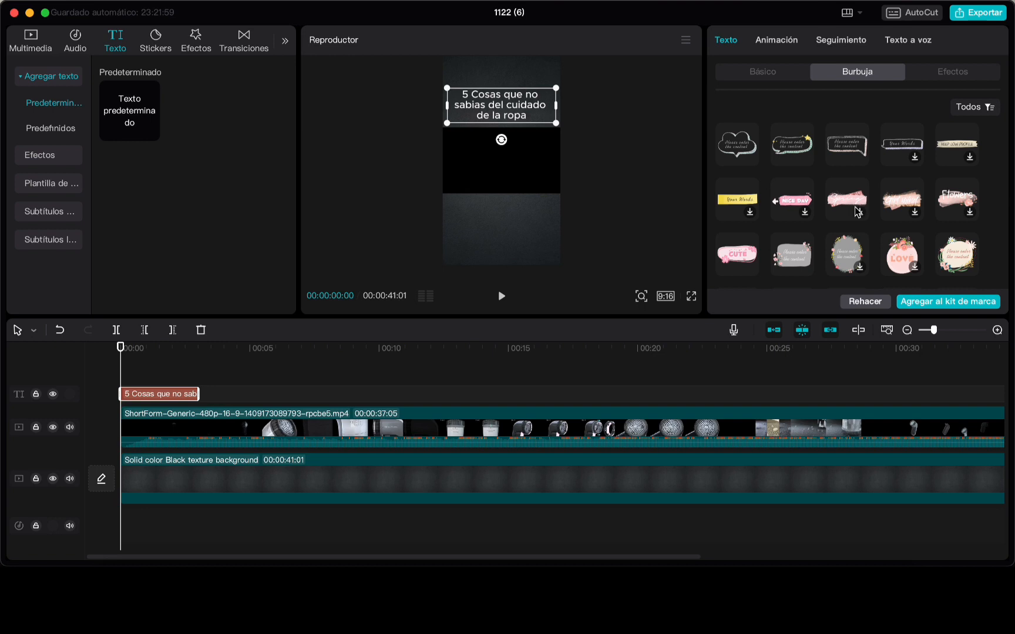
{"action": "scroll", "coordinate": [858, 211], "scroll_direction": "down", "scroll_amount": 4}
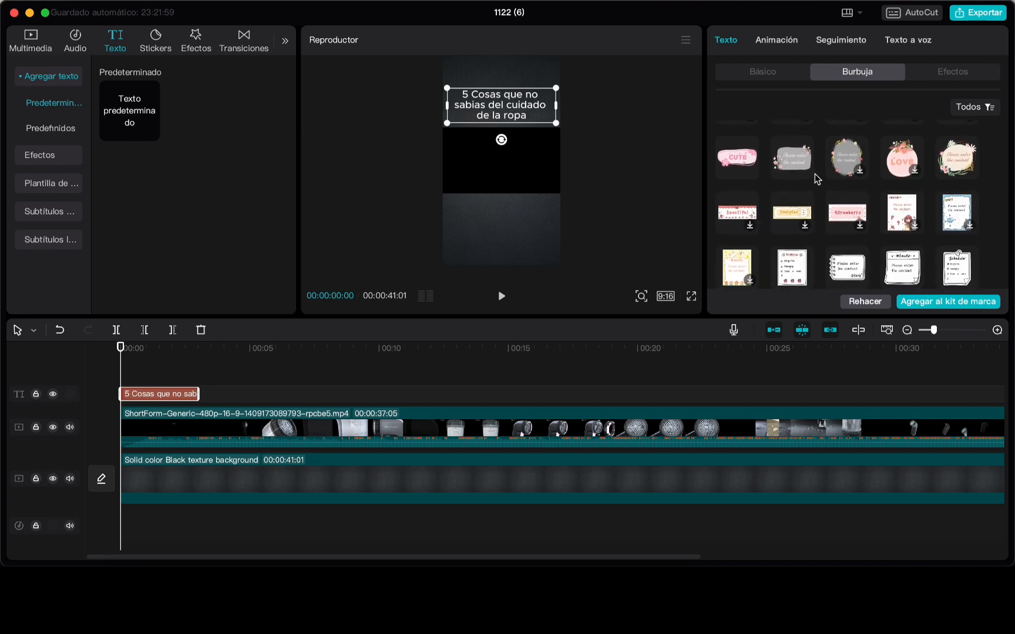
{"action": "scroll", "coordinate": [863, 197], "scroll_direction": "down", "scroll_amount": 3}
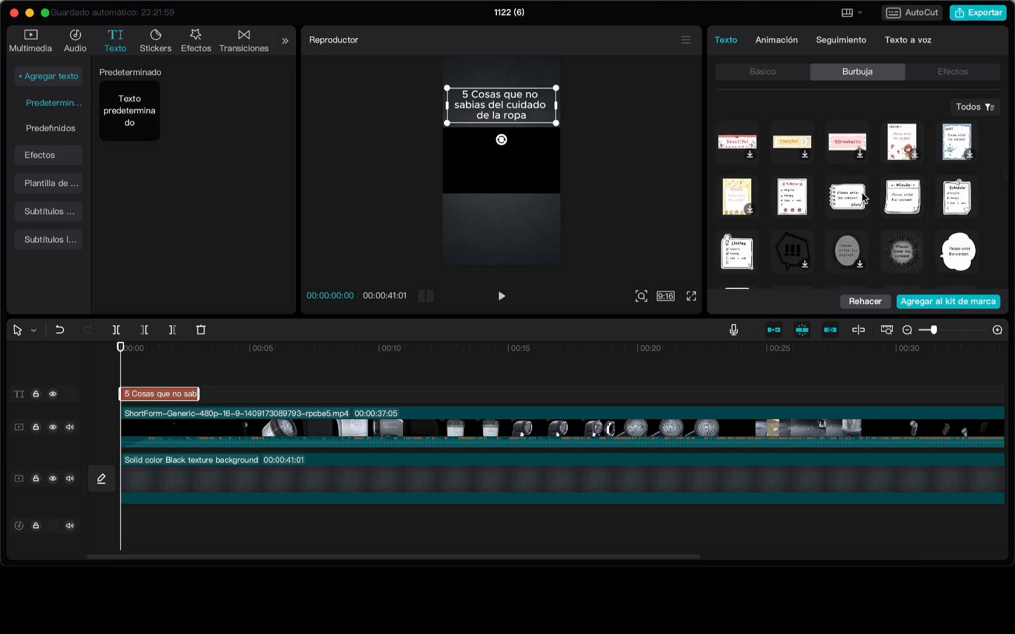
{"action": "scroll", "coordinate": [862, 198], "scroll_direction": "down", "scroll_amount": 6}
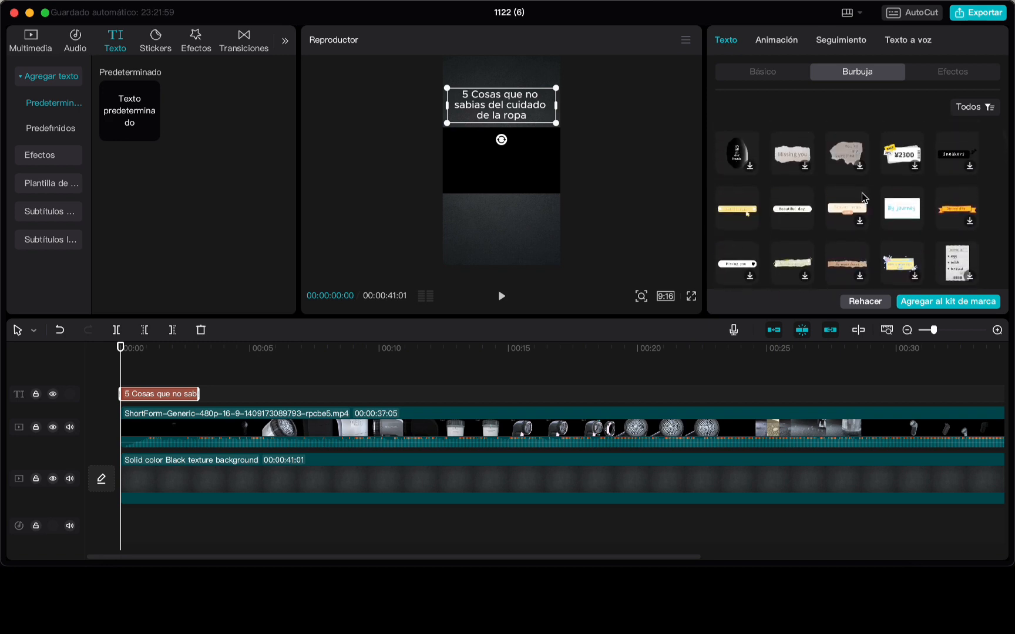
{"action": "scroll", "coordinate": [861, 197], "scroll_direction": "up", "scroll_amount": 3}
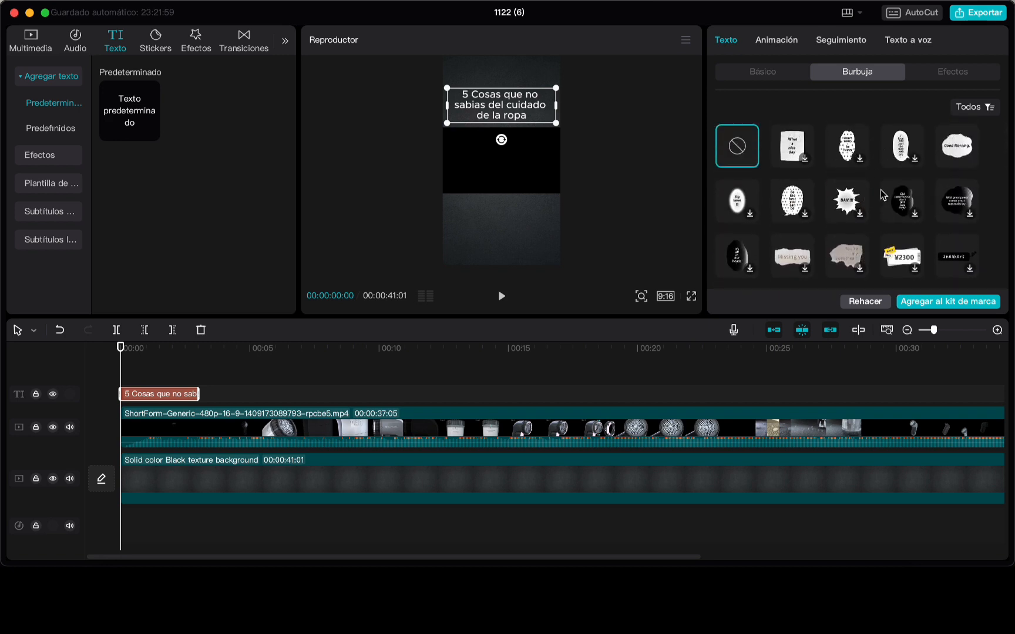
{"action": "scroll", "coordinate": [884, 195], "scroll_direction": "down", "scroll_amount": 2}
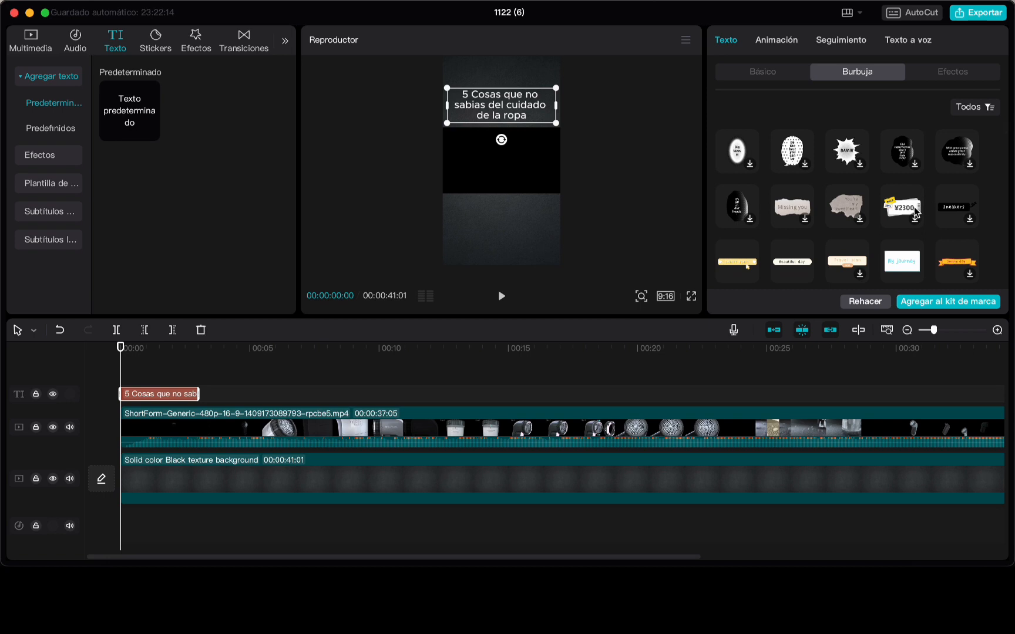
{"action": "left_click", "coordinate": [903, 212]}
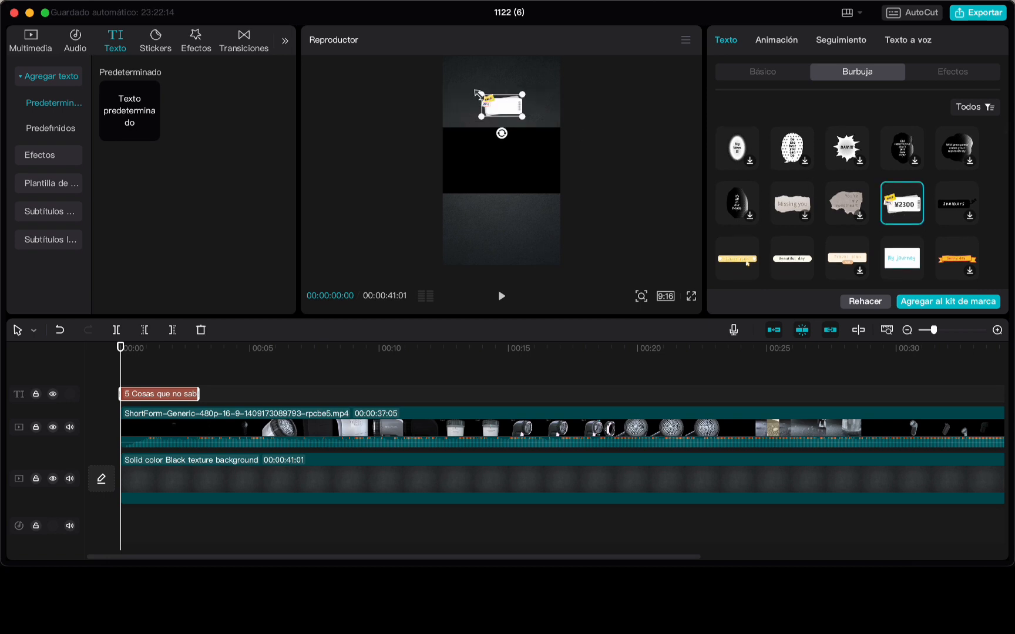
{"action": "left_click_drag", "start_coordinate": [481, 95], "coordinate": [441, 80]}
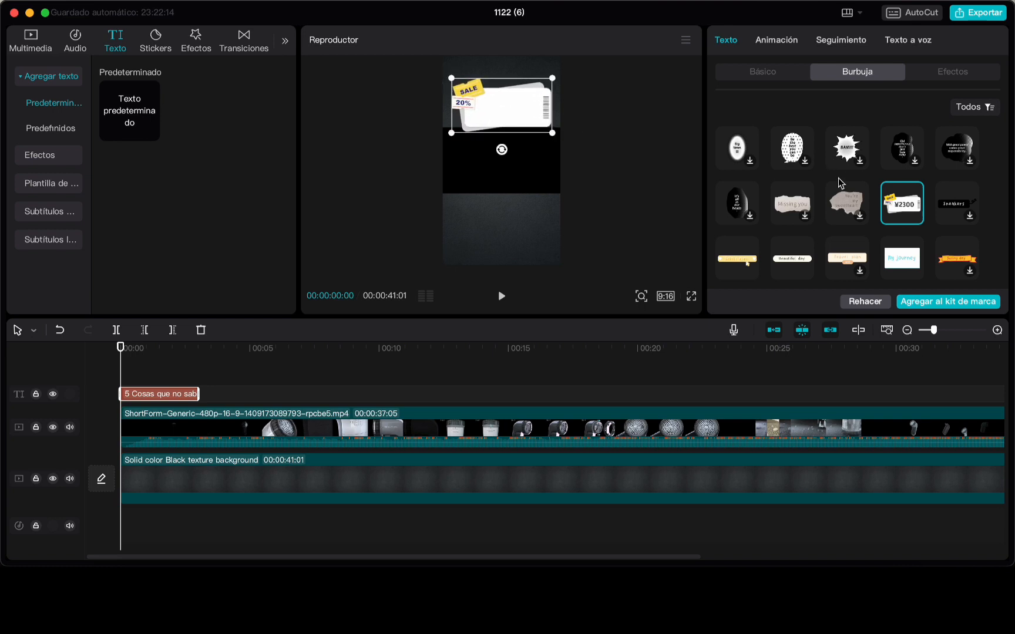
Set the title's text color to black (hex 000000) and scale the title bubble up slightly.
{"action": "left_click", "coordinate": [772, 72]}
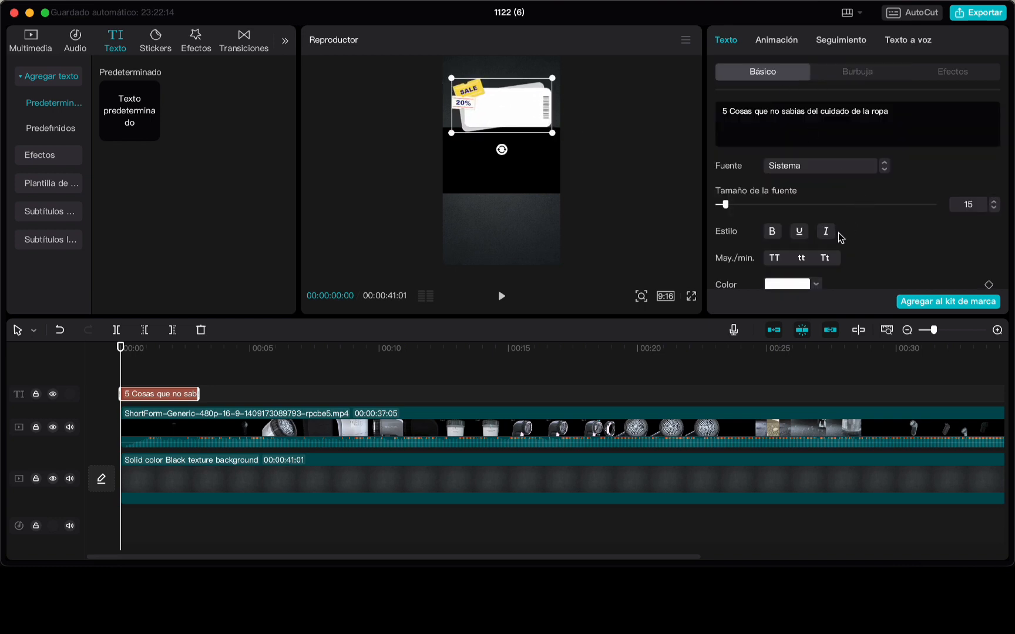
{"action": "left_click", "coordinate": [818, 285]}
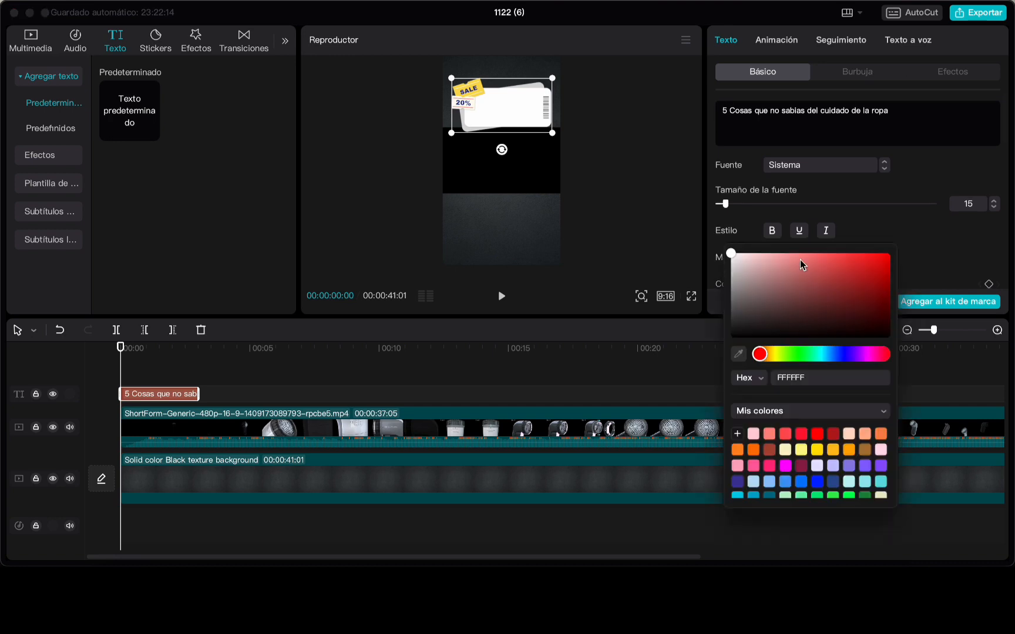
{"action": "left_click_drag", "start_coordinate": [814, 379], "coordinate": [767, 381]}
{"action": "type", "text": "000000"}
{"action": "key", "text": "Return"}
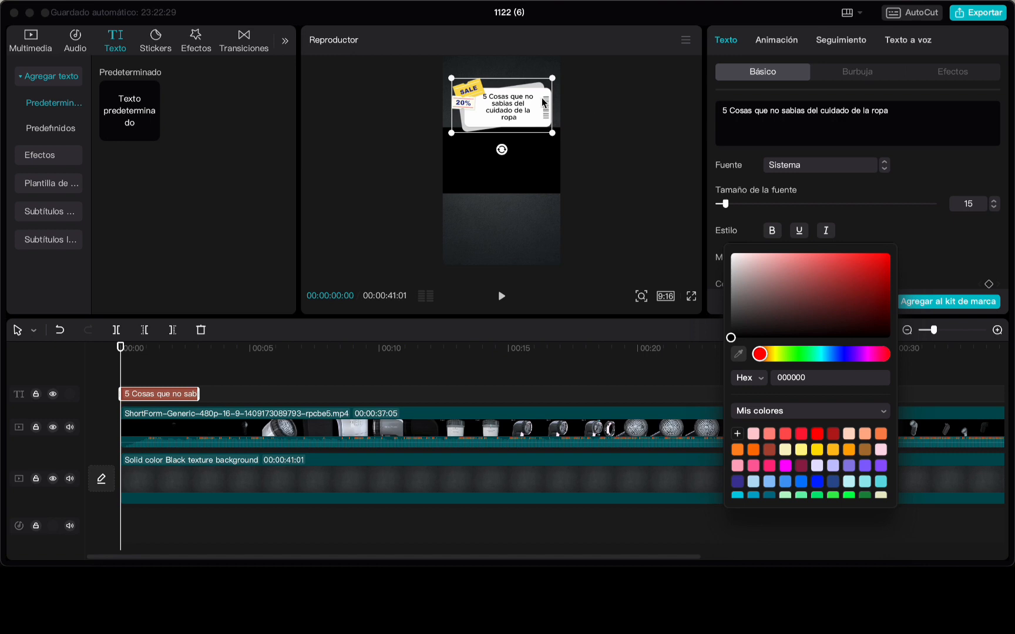
{"action": "left_click_drag", "start_coordinate": [454, 80], "coordinate": [447, 76]}
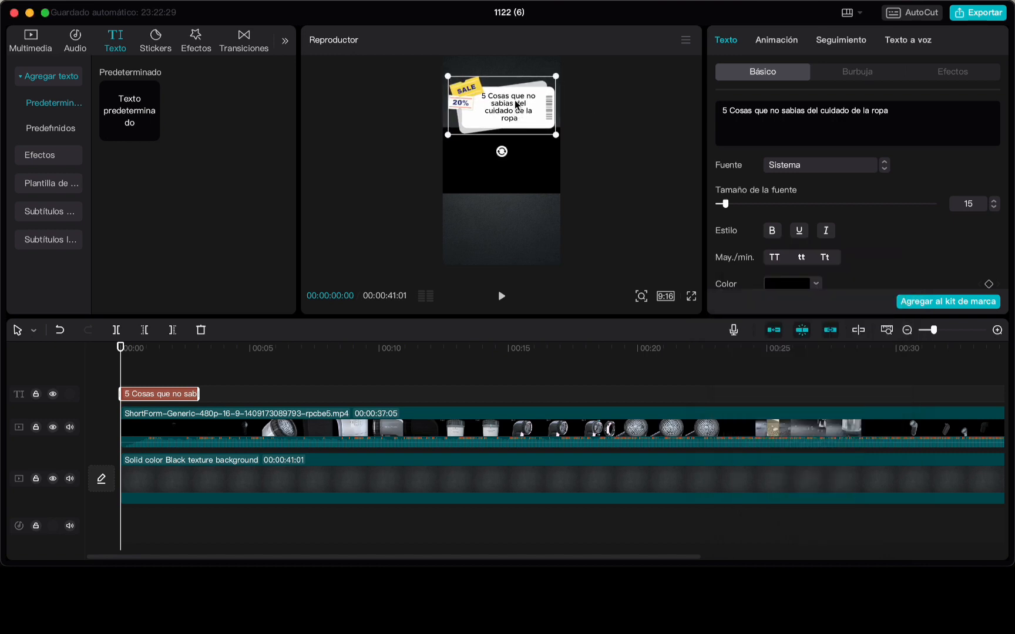
Move the title bubble up toward the frame's upper edge and make its text bold.
{"action": "left_click_drag", "start_coordinate": [516, 103], "coordinate": [514, 103]}
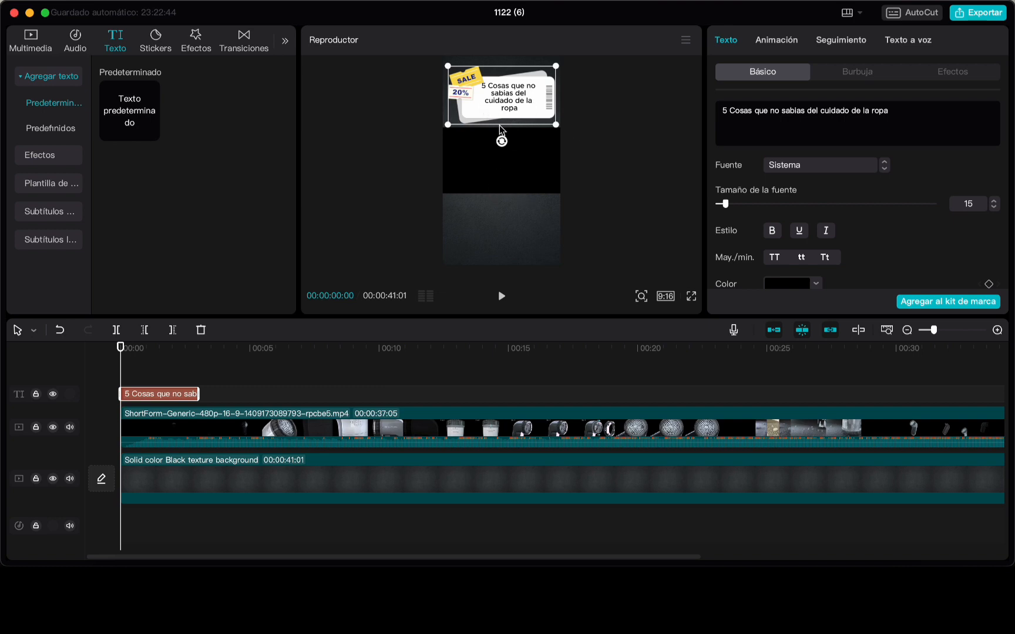
{"action": "left_click", "coordinate": [774, 238]}
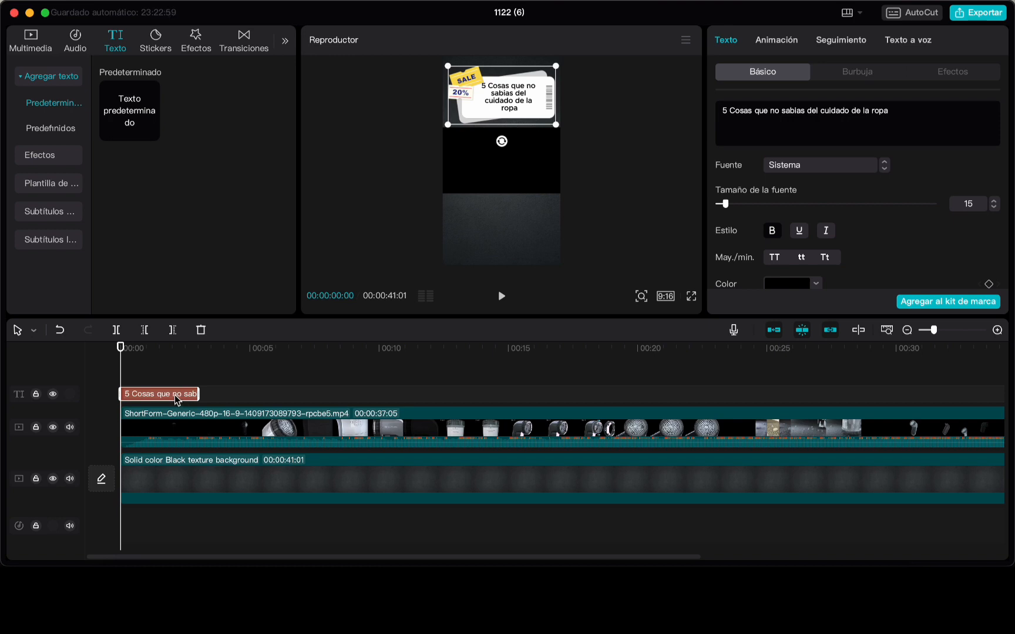
Paste a copy of the title at 00:00:03:00 and extend its duration to 00:00:10:00.
{"action": "left_click", "coordinate": [203, 357]}
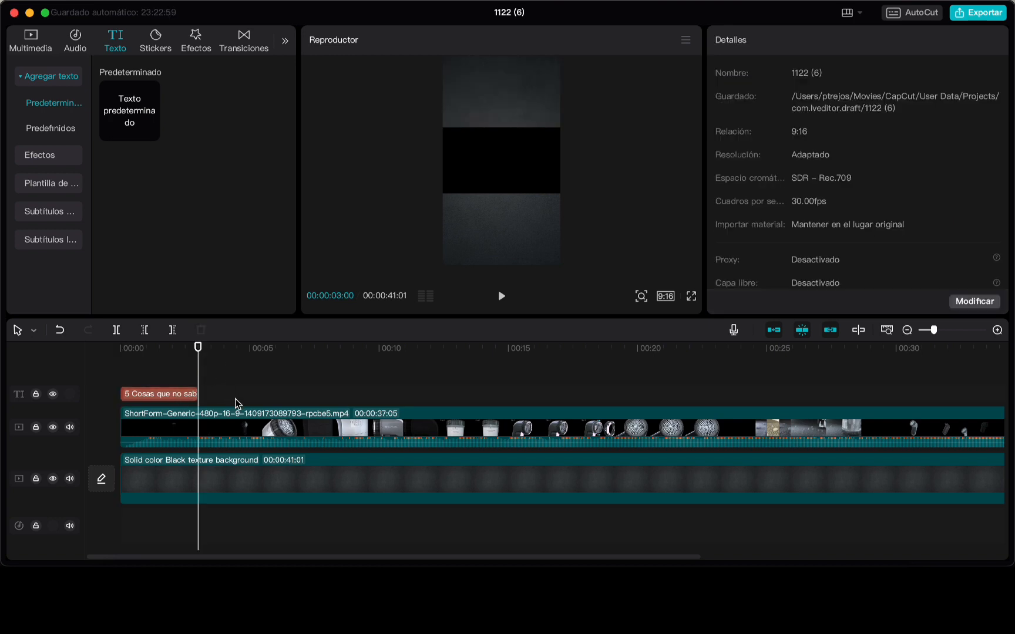
{"action": "key", "text": "super+v"}
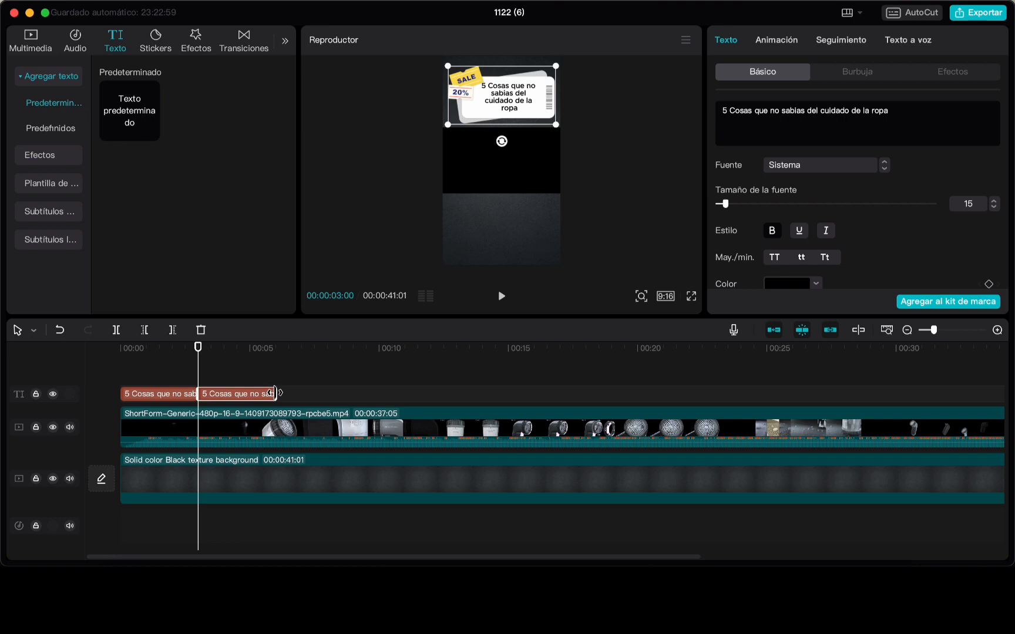
{"action": "left_click_drag", "start_coordinate": [278, 394], "coordinate": [381, 395]}
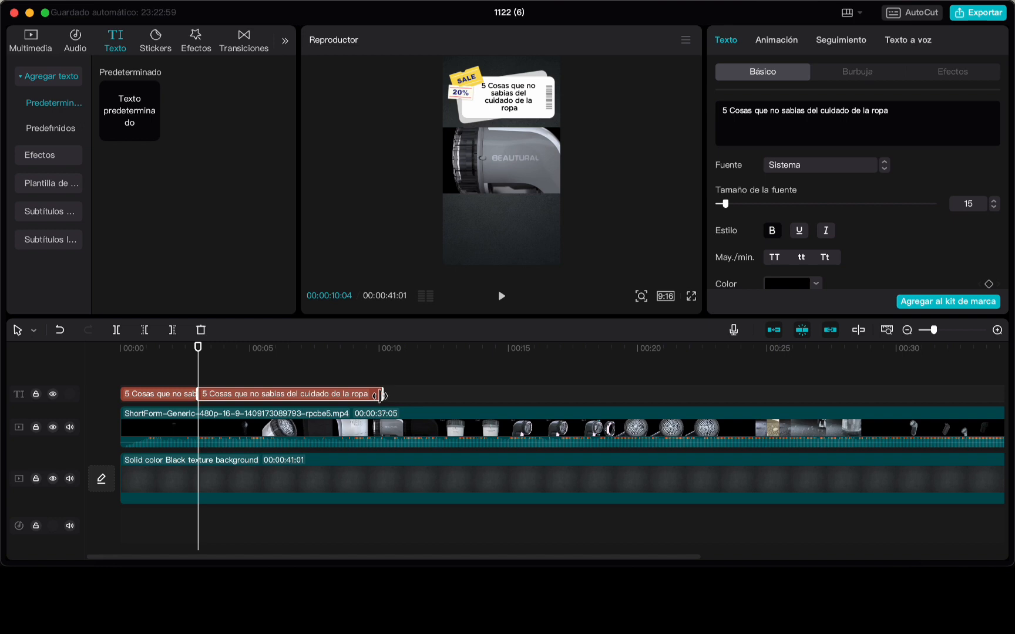
{"action": "left_click_drag", "start_coordinate": [381, 395], "coordinate": [378, 395]}
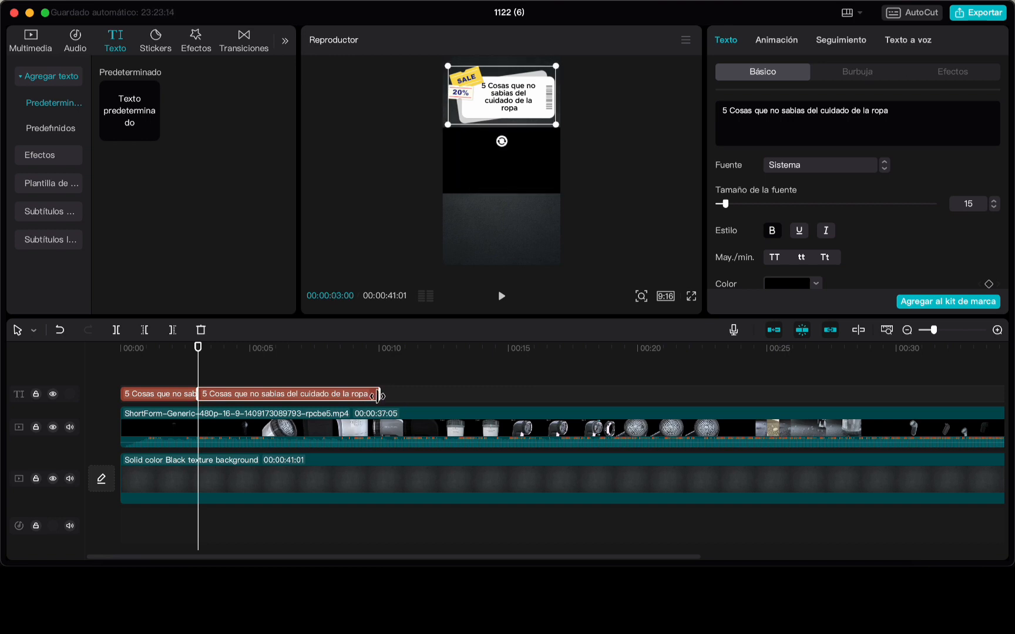
Replace the second title's text with "I. Separar colores y tejidos: Clasificar la ropa antes de lavarla para prevenir decoloración y daños.".
{"action": "left_click_drag", "start_coordinate": [723, 112], "coordinate": [963, 106]}
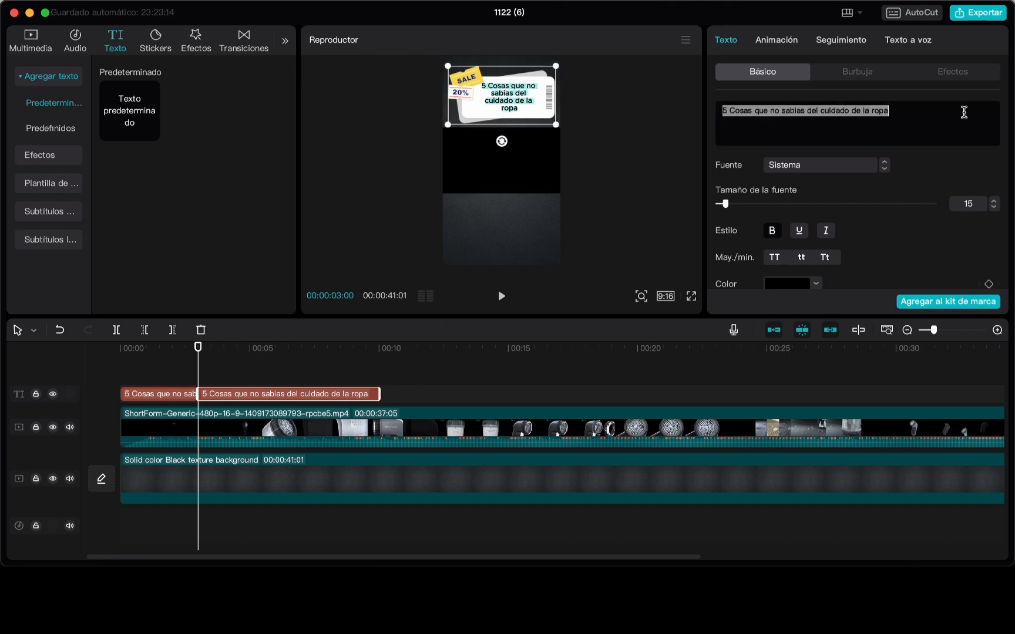
{"action": "type", "text": "1."}
{"action": "type", "text": "Separar colores y tejidos: Clasificar la ropa antes de lavarla para prevenir decoloración y daños."}
{"action": "left_click", "coordinate": [727, 111]}
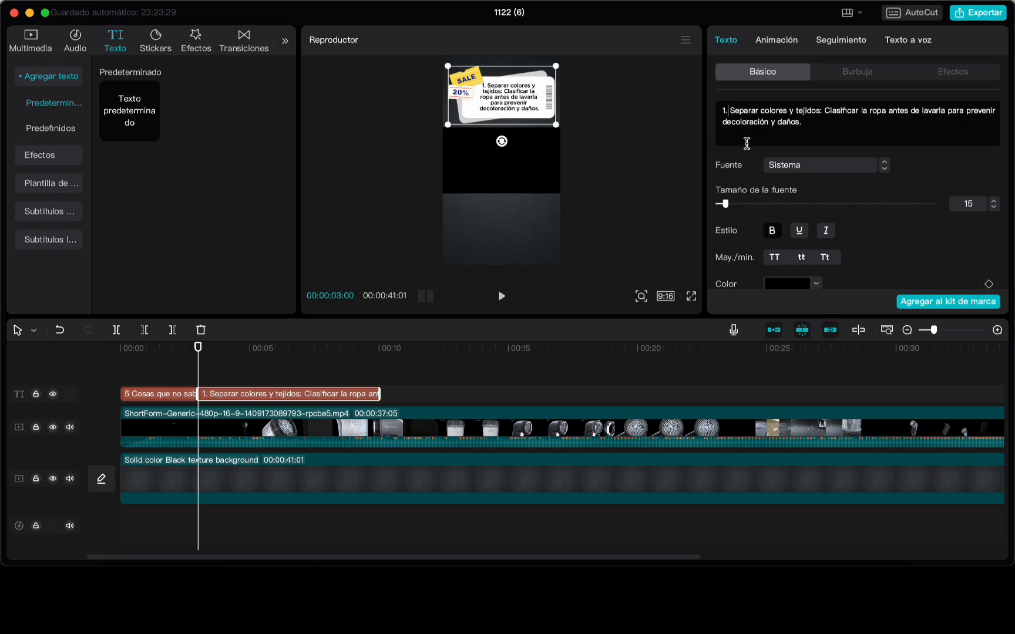
{"action": "key", "text": "BackSpace"}
{"action": "type", "text": "1"}
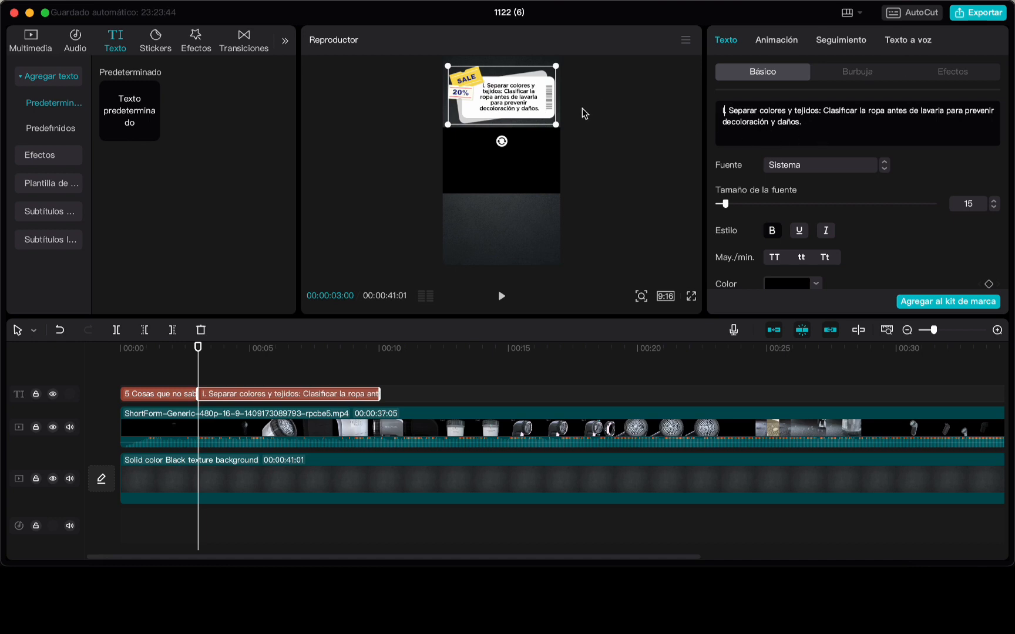
Paste a title copy at 10 s reading "II. Seguir las indicaciones de lavado: Respetar las etiquetas de cuidado para mantener la integridad de las prendas.".
{"action": "left_click", "coordinate": [379, 360]}
{"action": "key", "text": "super+v"}
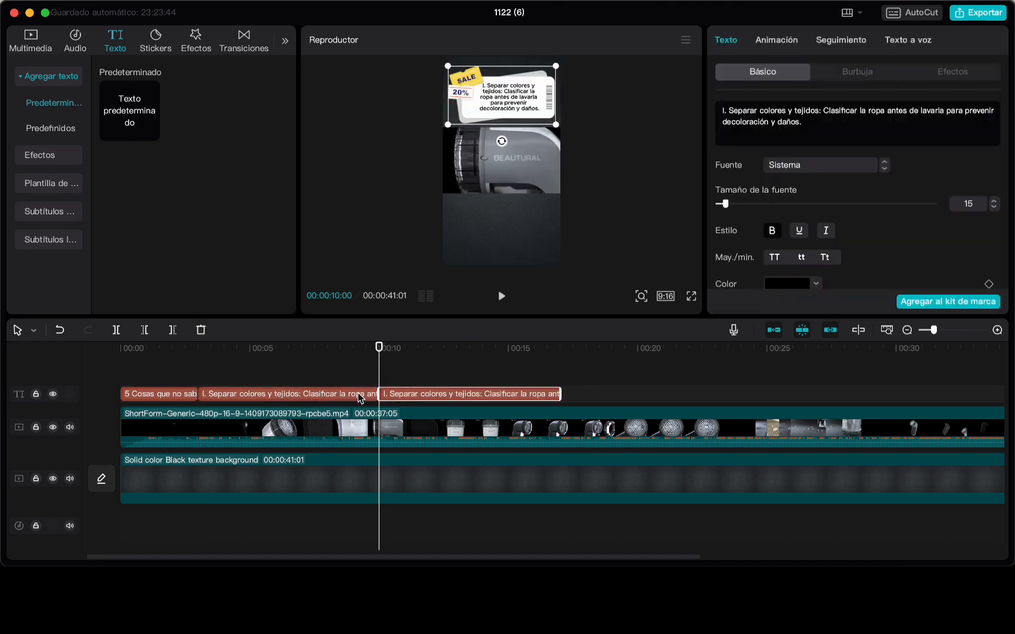
{"action": "type", "text": "I"}
{"action": "left_click_drag", "start_coordinate": [731, 111], "coordinate": [818, 123]}
{"action": "type", "text": "Seguir las indicaciones de lavado: Respetar las etiquetas de cuidado para mantener la integridad de las prendas."}
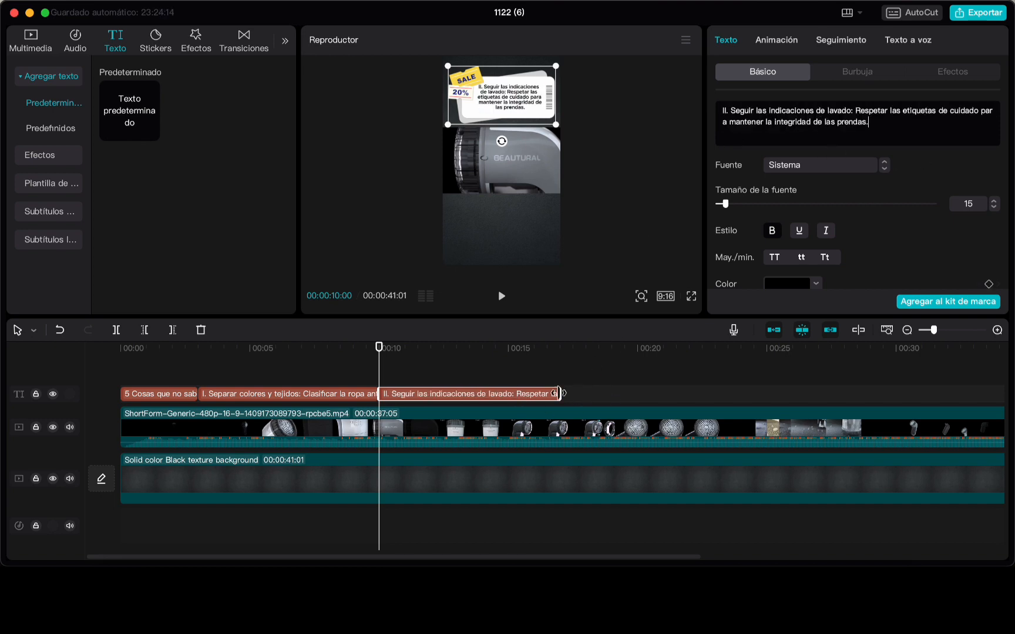
Paste a title copy at 17 s with the text "III. Evitar el exceso de detergente: Utilizar la cantidad adecuada para prevenir residuos y desgaste.".
{"action": "left_click", "coordinate": [560, 349]}
{"action": "key", "text": "super+v"}
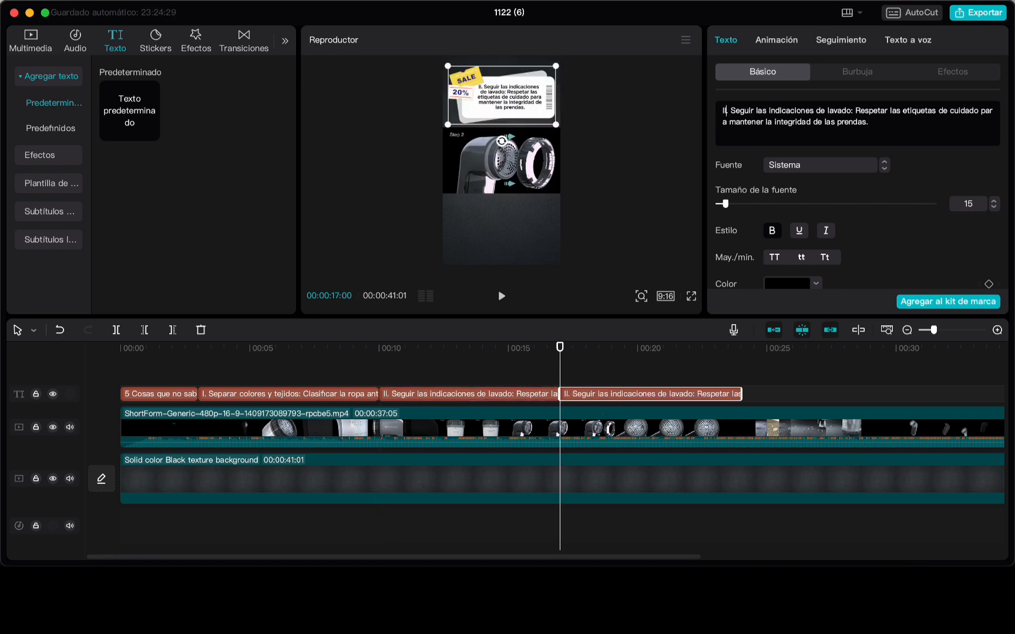
{"action": "type", "text": "I"}
{"action": "left_click", "coordinate": [870, 122], "text": "shift"}
{"action": "key", "text": "BackSpace"}
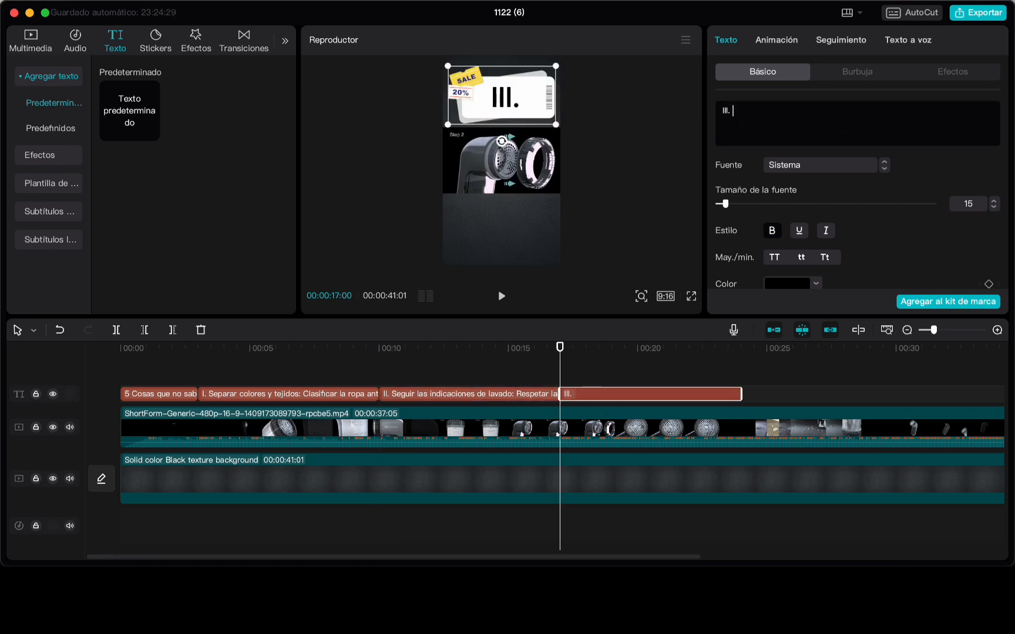
{"action": "type", "text": "Evitar el exceso de detergente: Utilizar la cantidad adecuada para prevenir residuos y desgaste."}
Paste a title copy at 24 s with the text "IV. Secar al aire cuando sea posible: Extender la vida útil evitando el uso constante de secadoras.".
{"action": "left_click", "coordinate": [741, 348]}
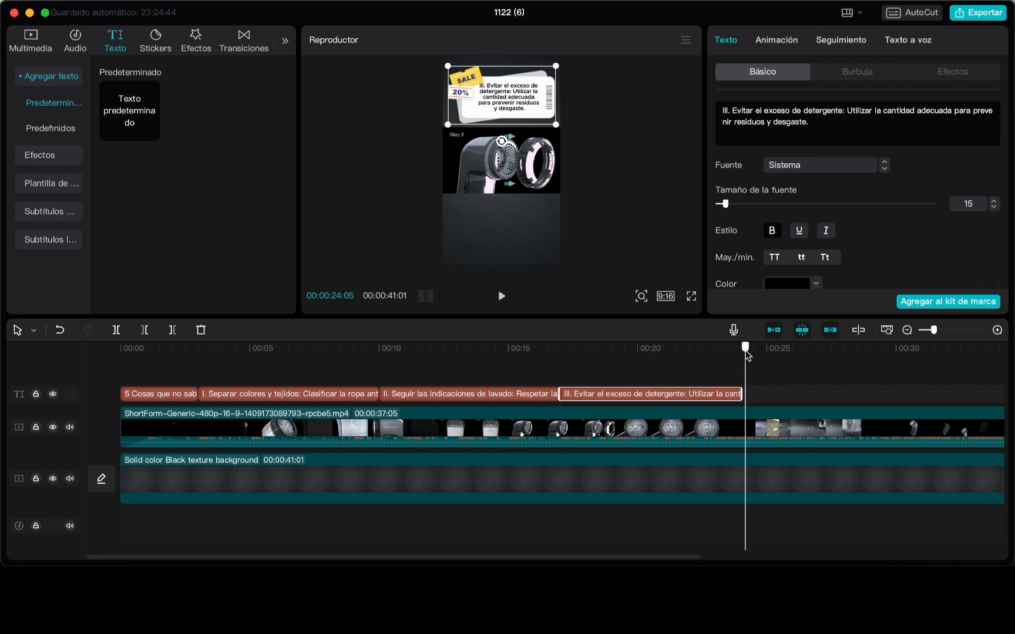
{"action": "key", "text": "super+v"}
{"action": "left_click", "coordinate": [729, 112]}
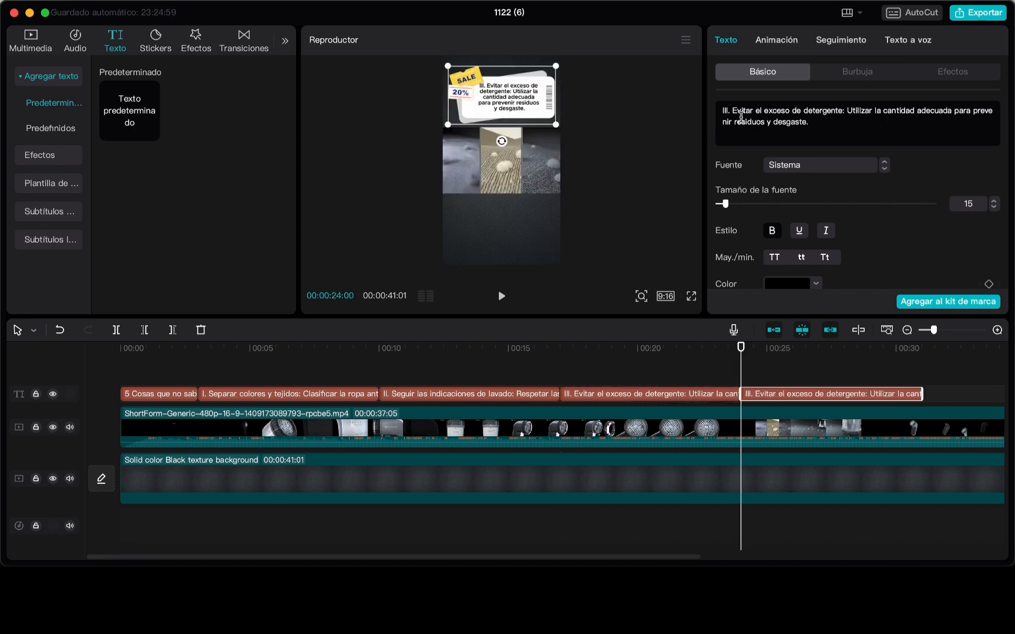
{"action": "key", "text": "BackSpace"}
{"action": "key", "text": "BackSpace"}
{"action": "type", "text": "V"}
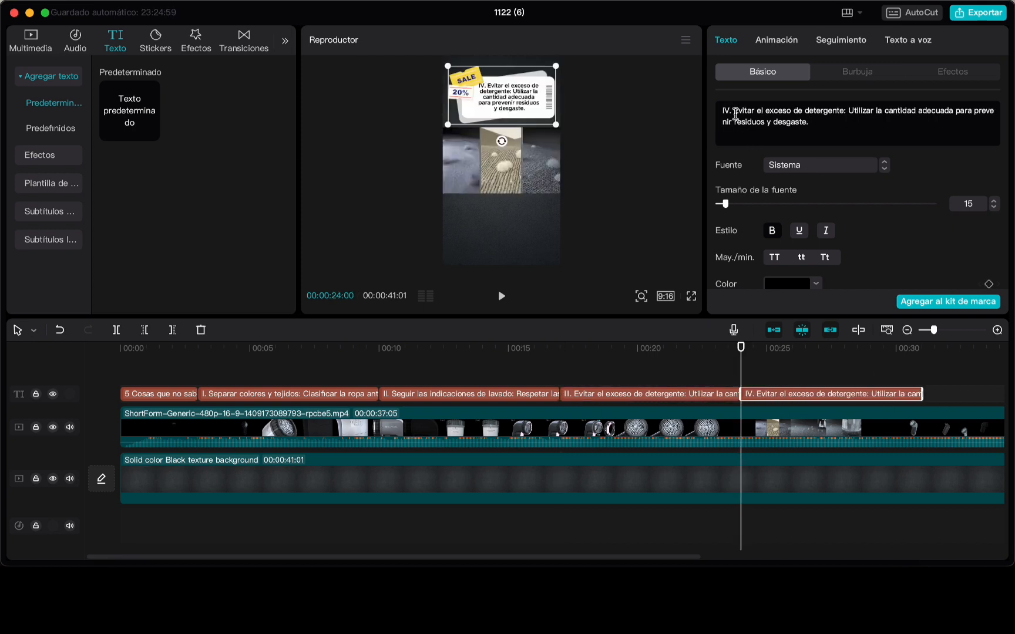
{"action": "key", "text": "super+a"}
{"action": "type", "text": "IV. Secar al aire cuando sea posible: Extender la vida útil evitando el uso constante de secadoras."}
Paste a title copy at 31 s with the text "V. Almacenar adecuadamente: Guardar la ropa en lugares oscuros y secos para evitar la humedad y el deterioro.".
{"action": "scroll", "coordinate": [892, 391], "scroll_direction": "right", "scroll_amount": 5}
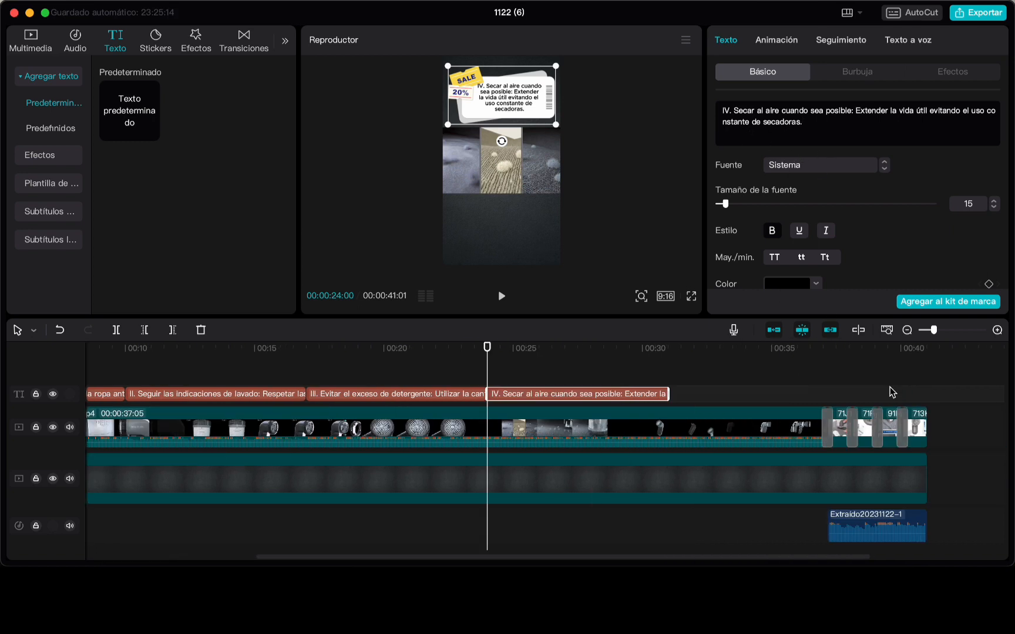
{"action": "scroll", "coordinate": [892, 391], "scroll_direction": "right", "scroll_amount": 4}
{"action": "left_click", "coordinate": [470, 355]}
{"action": "key", "text": "super+v"}
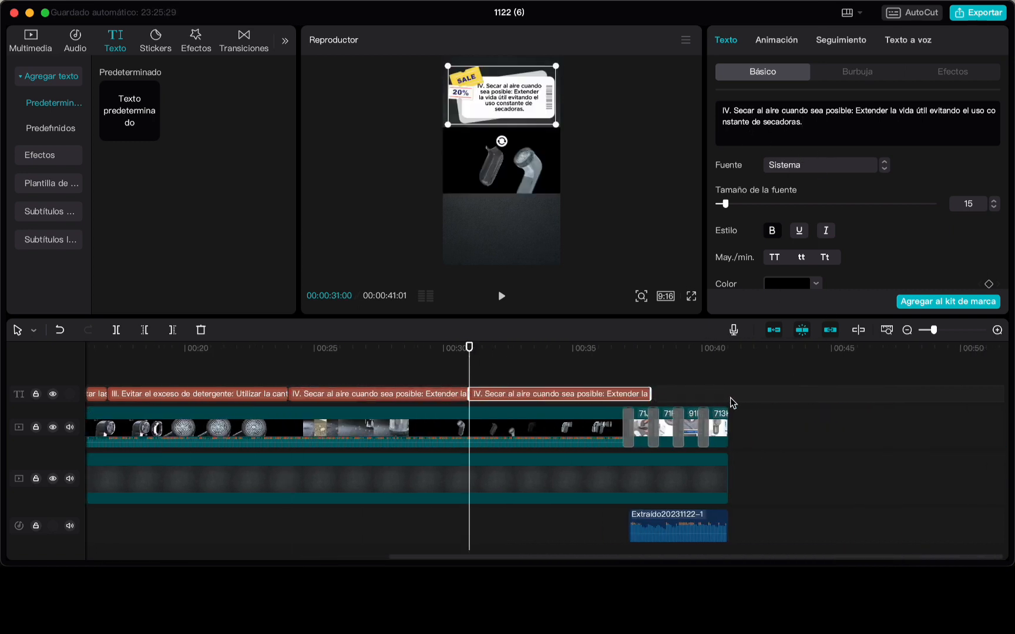
{"action": "left_click", "coordinate": [726, 113]}
{"action": "key", "text": "BackSpace"}
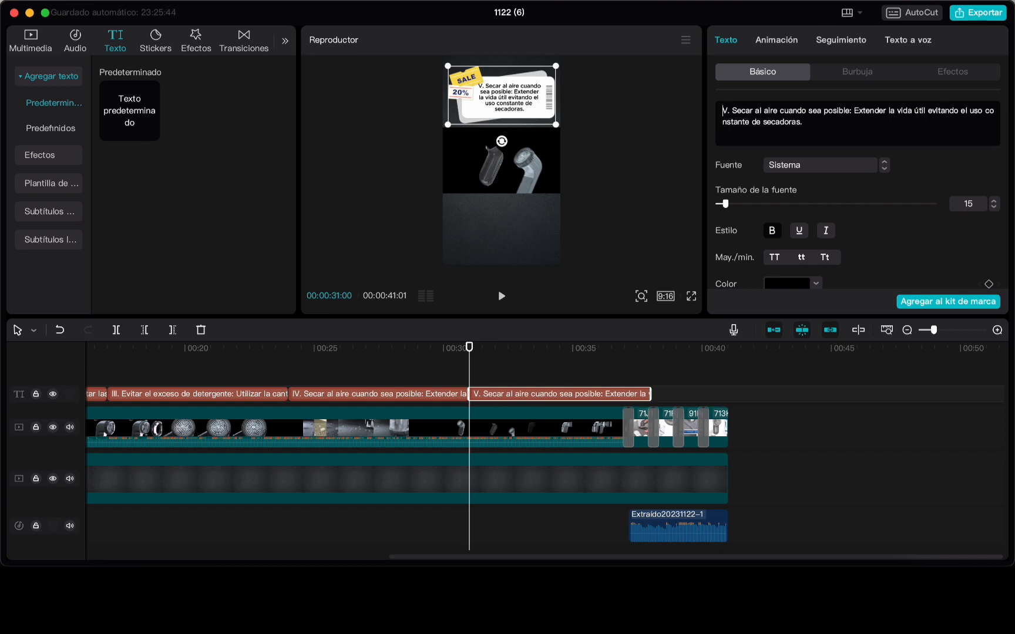
{"action": "key", "text": "super+a"}
{"action": "type", "text": "V. Almacenar adecuadamente: Guardar la ropa en lugares oscuros y secos para evitar la humedad y el deterioro."}
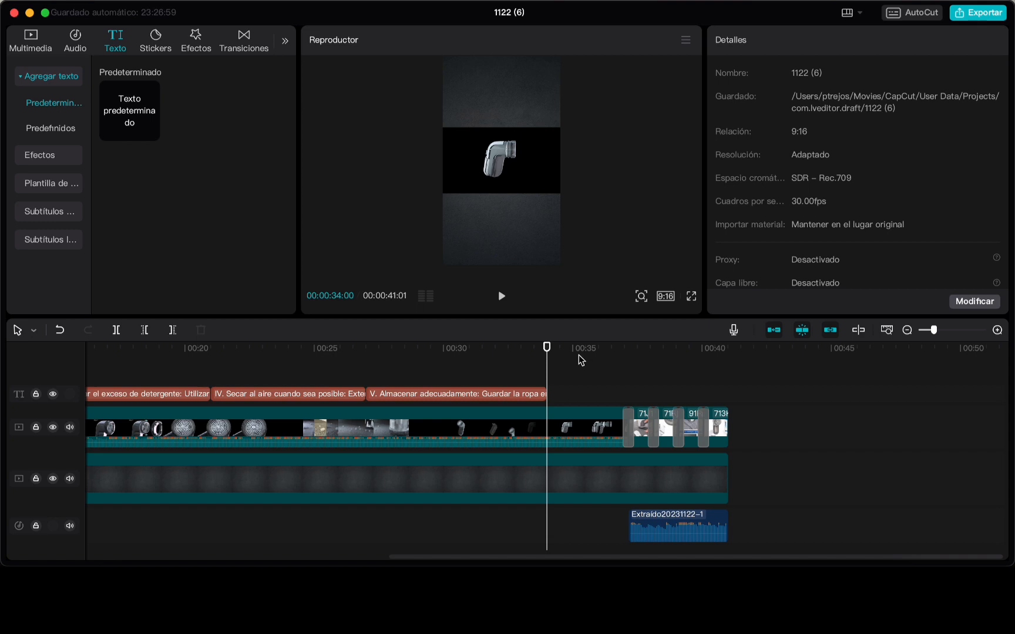
Add a default text clip at 00:00:35:00 and extend it to the end of the video.
{"action": "left_click", "coordinate": [575, 354]}
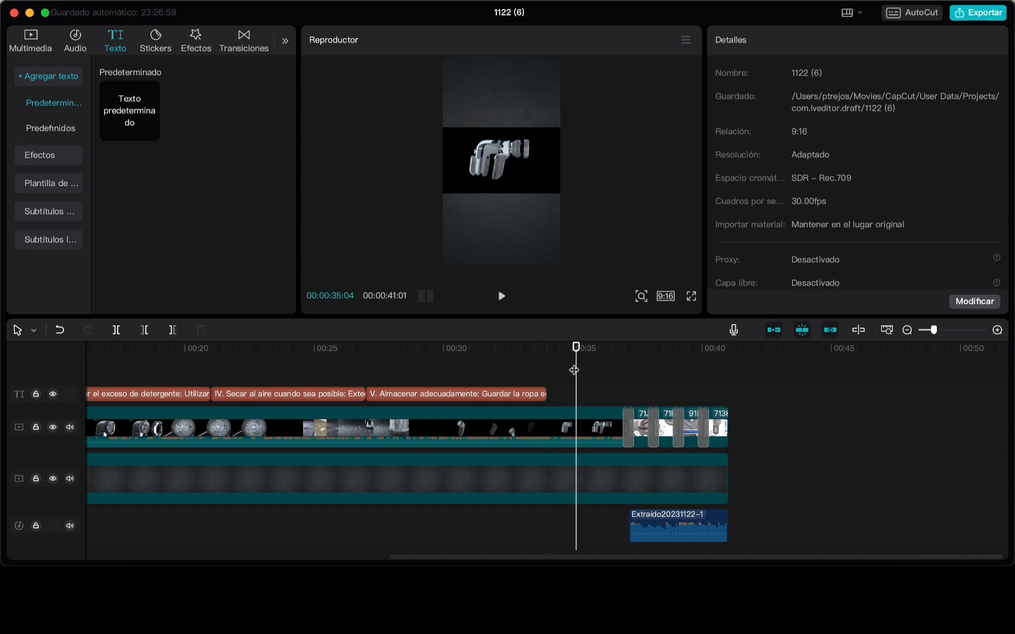
{"action": "left_click", "coordinate": [574, 350]}
{"action": "left_click_drag", "start_coordinate": [575, 350], "coordinate": [572, 350]}
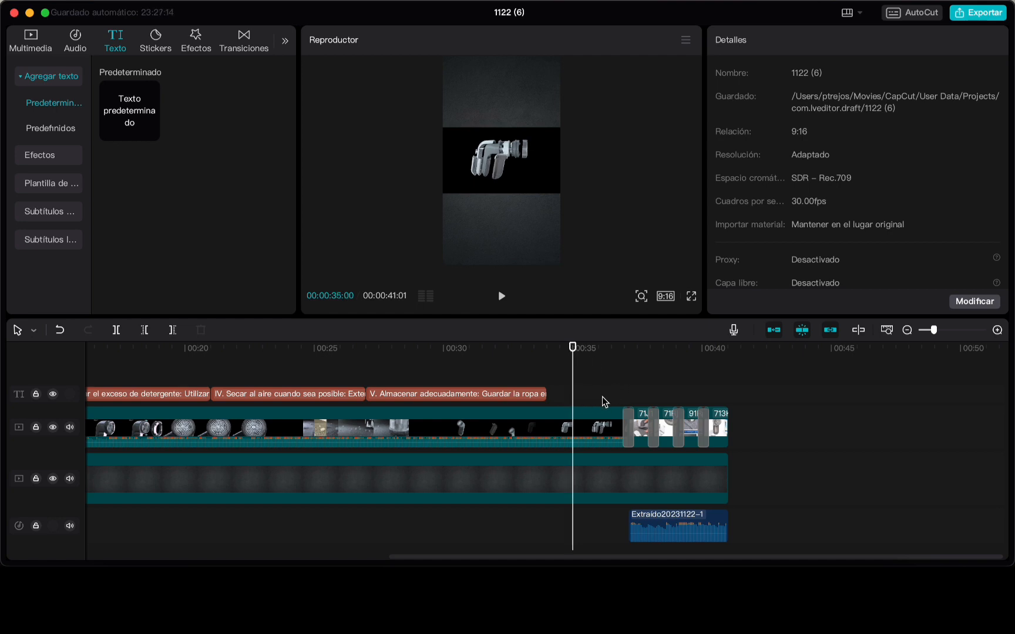
{"action": "left_click", "coordinate": [150, 133]}
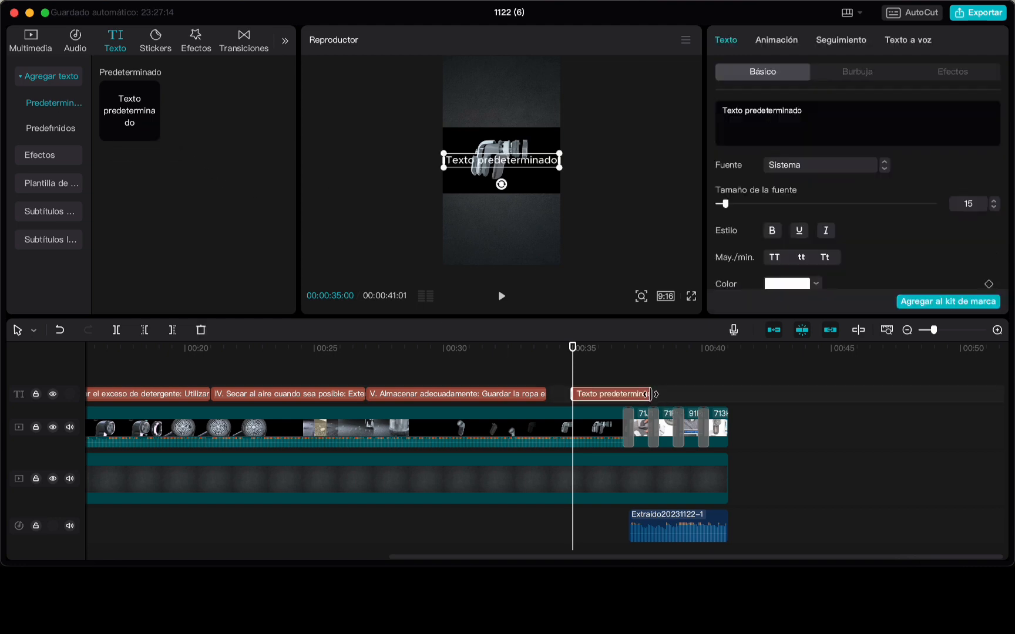
{"action": "left_click_drag", "start_coordinate": [650, 393], "coordinate": [727, 393]}
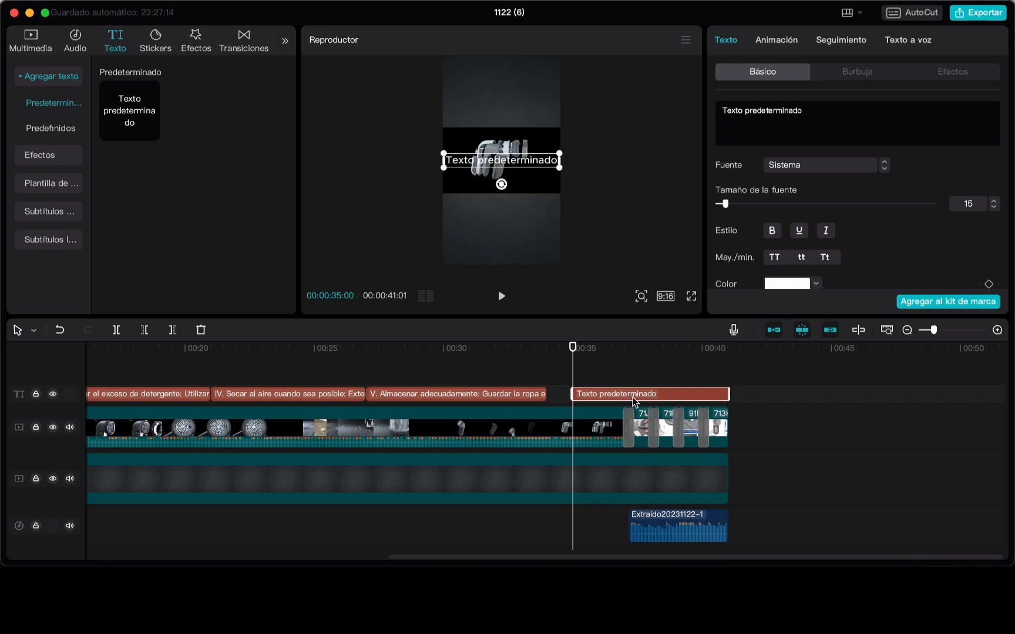
Place the new text above the video image near the frame's upper edge and narrow its box to wrap onto two lines.
{"action": "left_click_drag", "start_coordinate": [519, 164], "coordinate": [516, 99]}
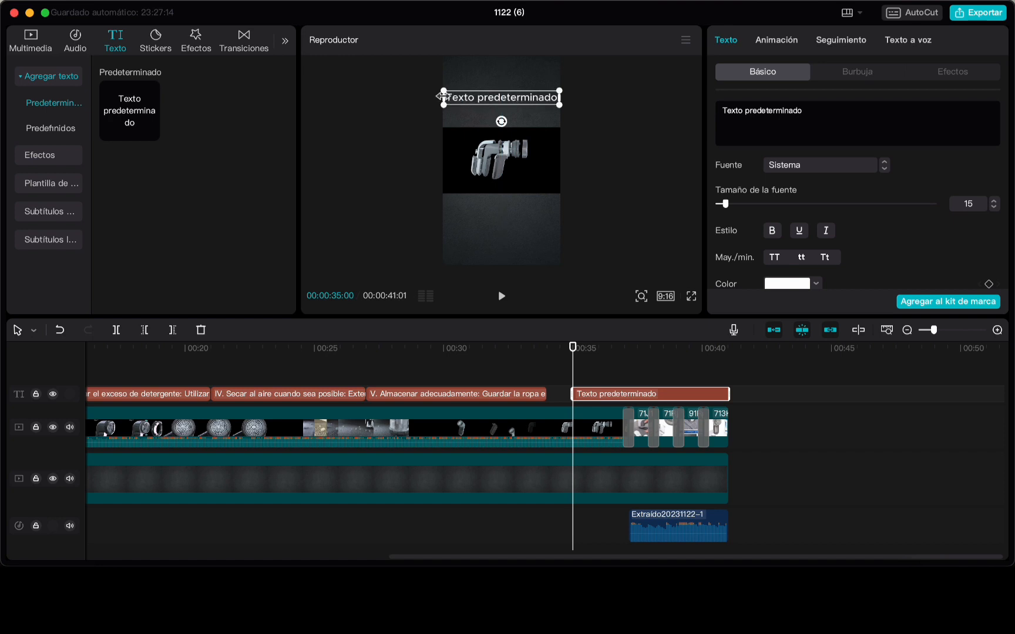
{"action": "left_click_drag", "start_coordinate": [443, 96], "coordinate": [451, 97]}
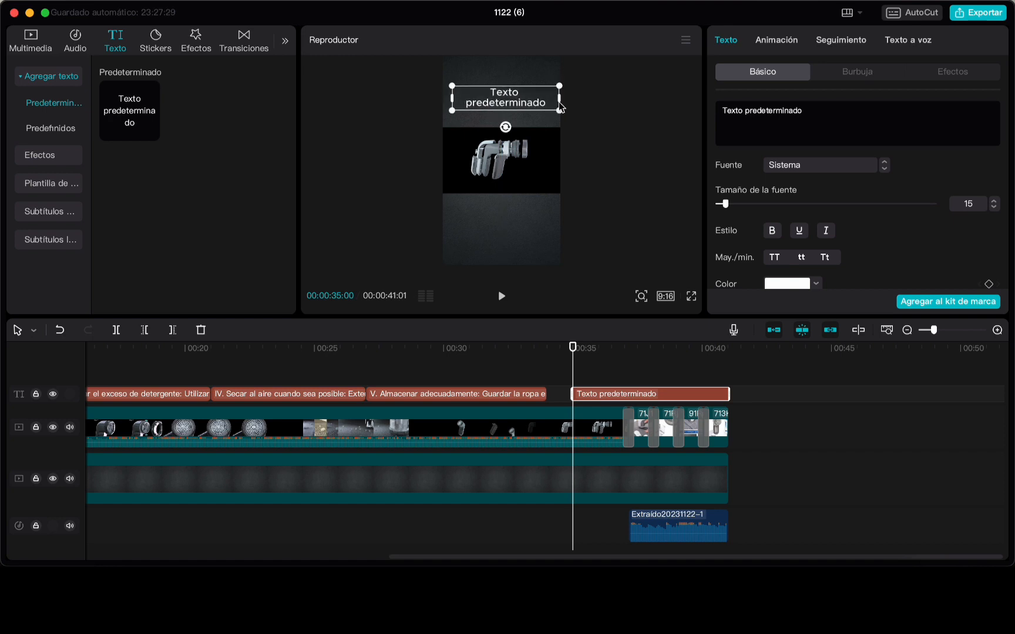
{"action": "left_click_drag", "start_coordinate": [560, 99], "coordinate": [549, 99]}
{"action": "left_click_drag", "start_coordinate": [506, 100], "coordinate": [509, 94]}
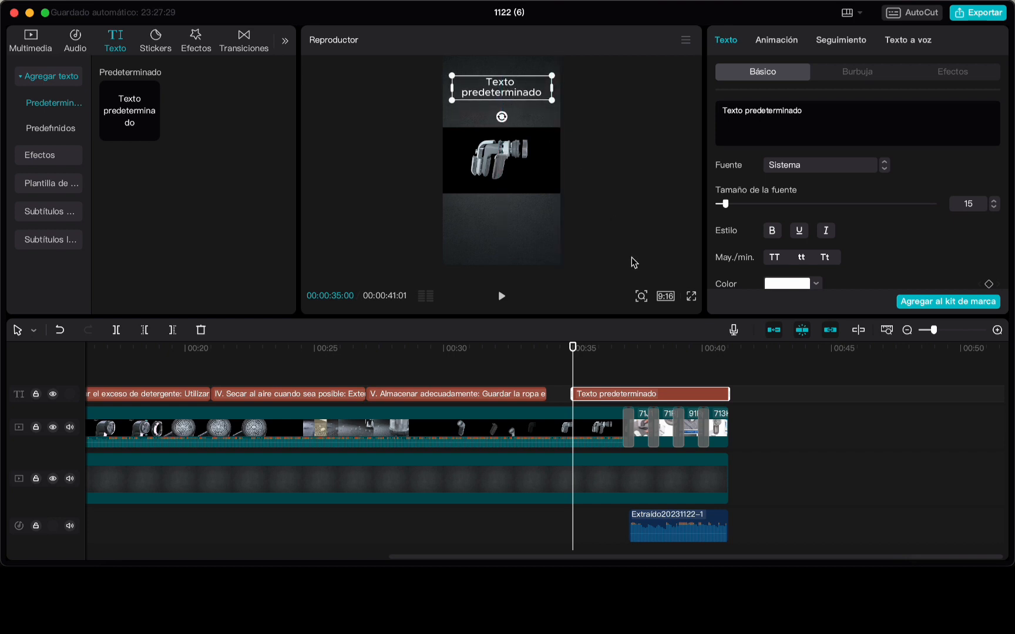
Replace the closing text placeholder with "✨ SIGUENOS Y DALE ME GUSTA ✨" and widen its box slightly to fit two lines.
{"action": "left_click", "coordinate": [640, 353]}
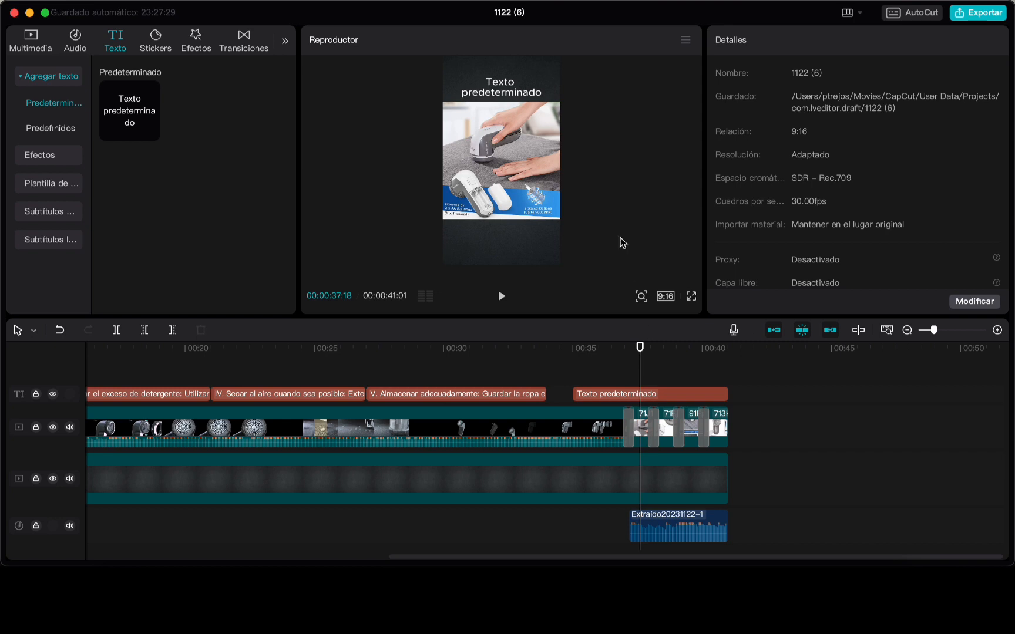
{"action": "left_click", "coordinate": [528, 91]}
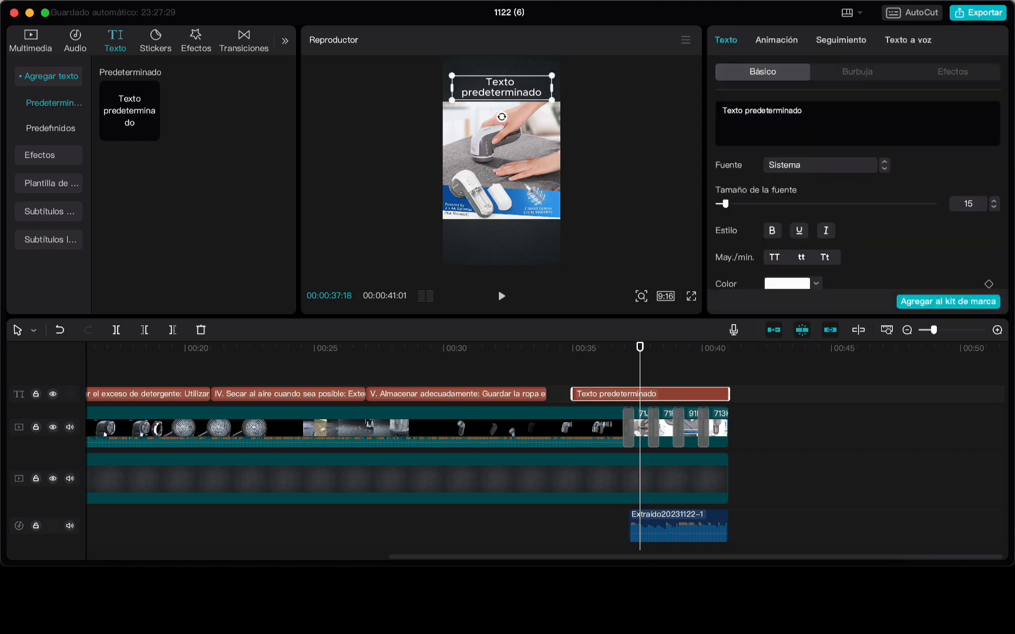
{"action": "left_click_drag", "start_coordinate": [811, 111], "coordinate": [695, 104]}
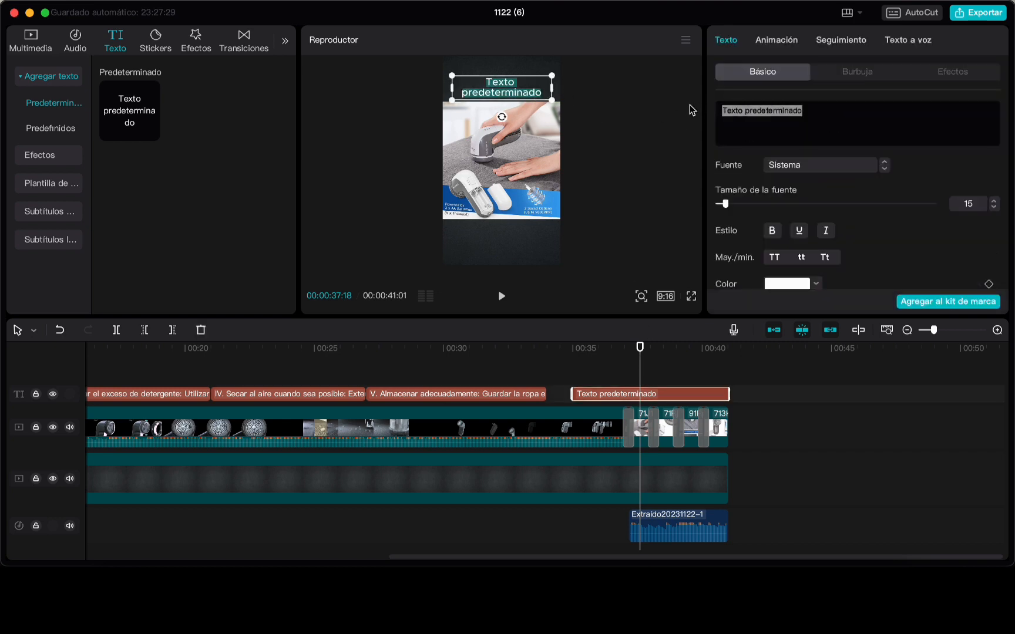
{"action": "key", "text": "ctrl+super+space"}
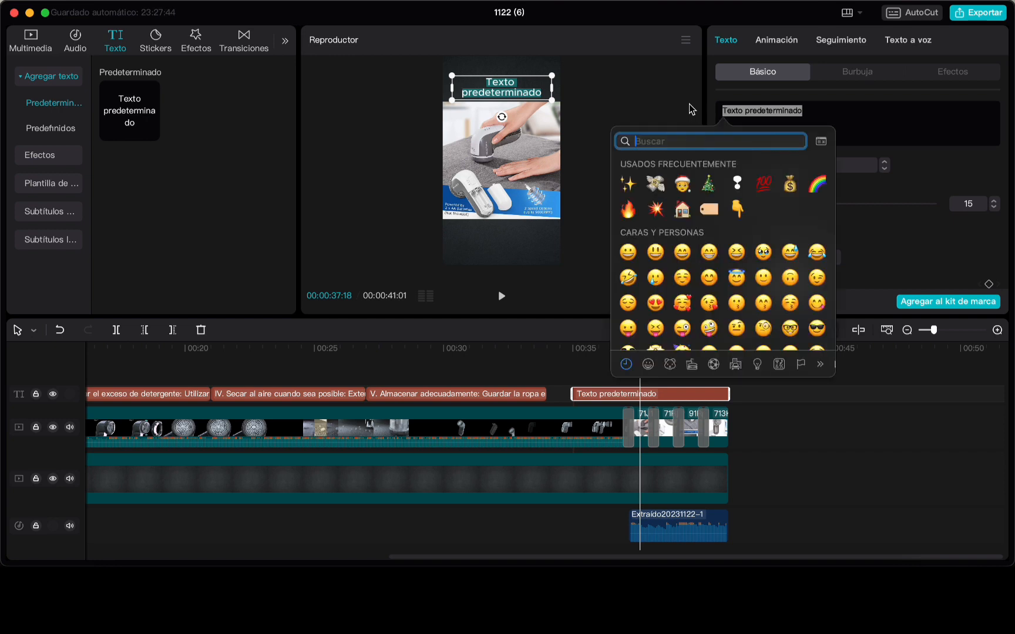
{"action": "left_click", "coordinate": [627, 186]}
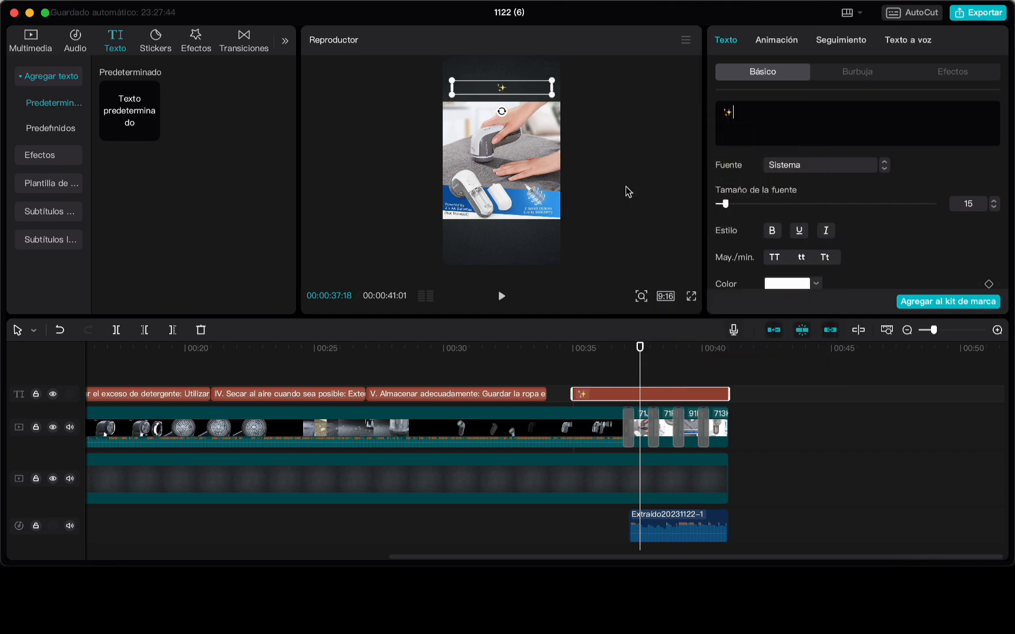
{"action": "type", "text": "SIGUENOS"}
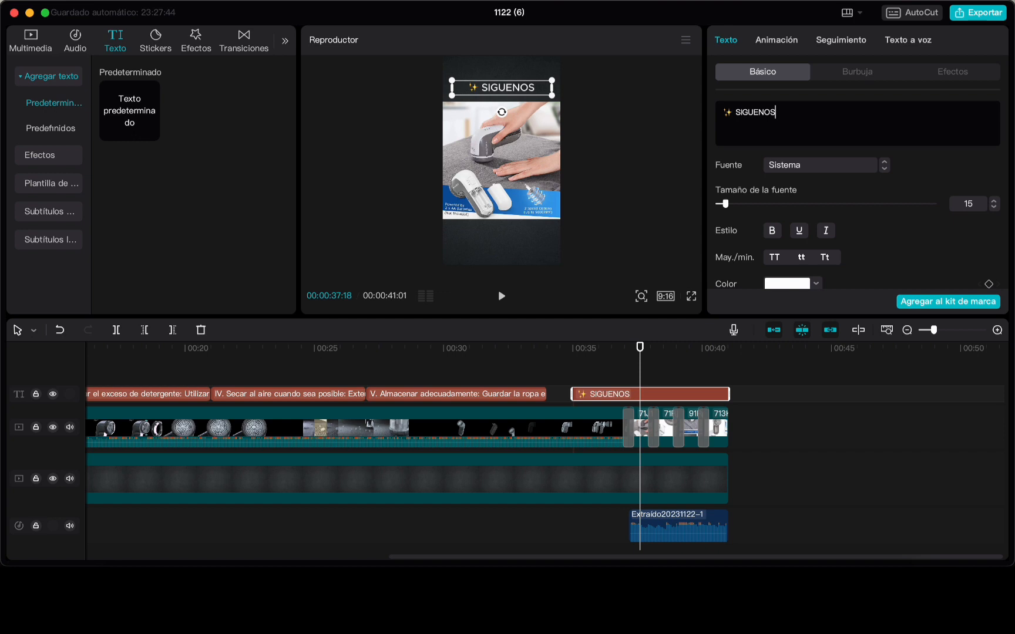
{"action": "type", "text": " Y"}
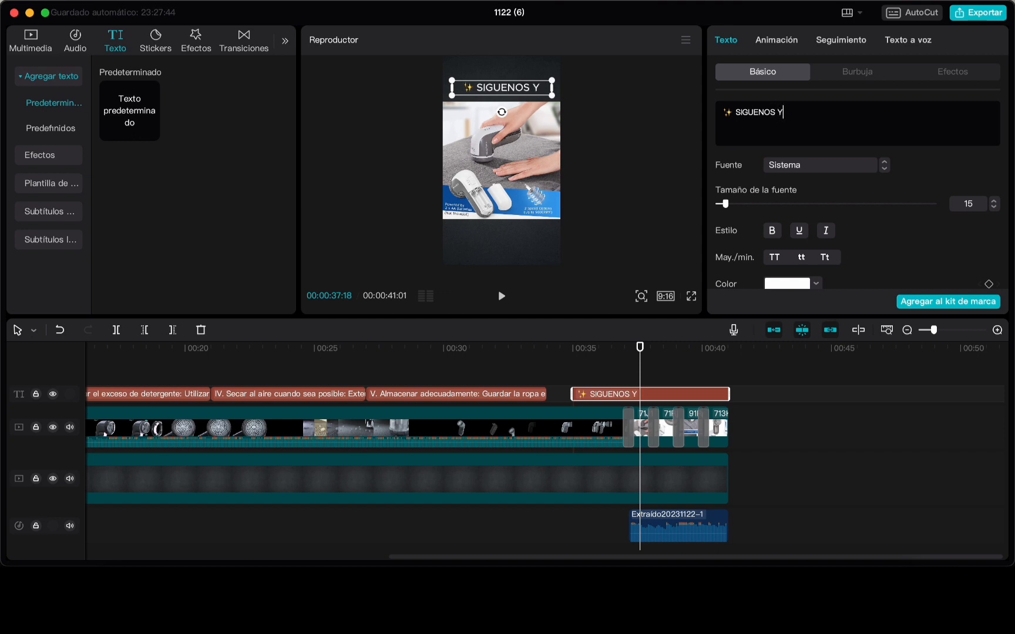
{"action": "type", "text": " DALE"}
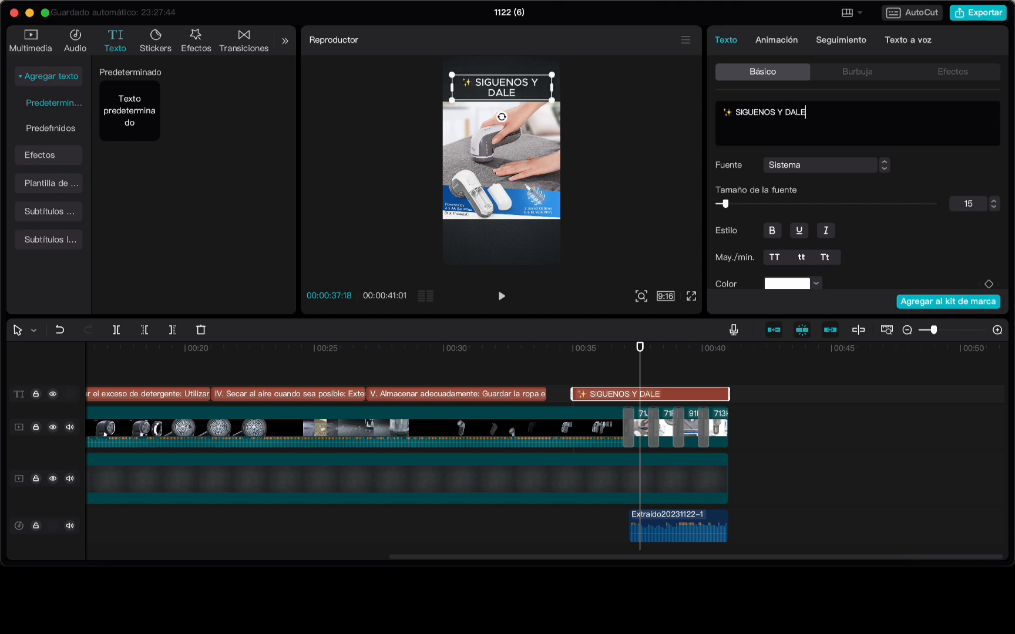
{"action": "type", "text": " ME GUSTA"}
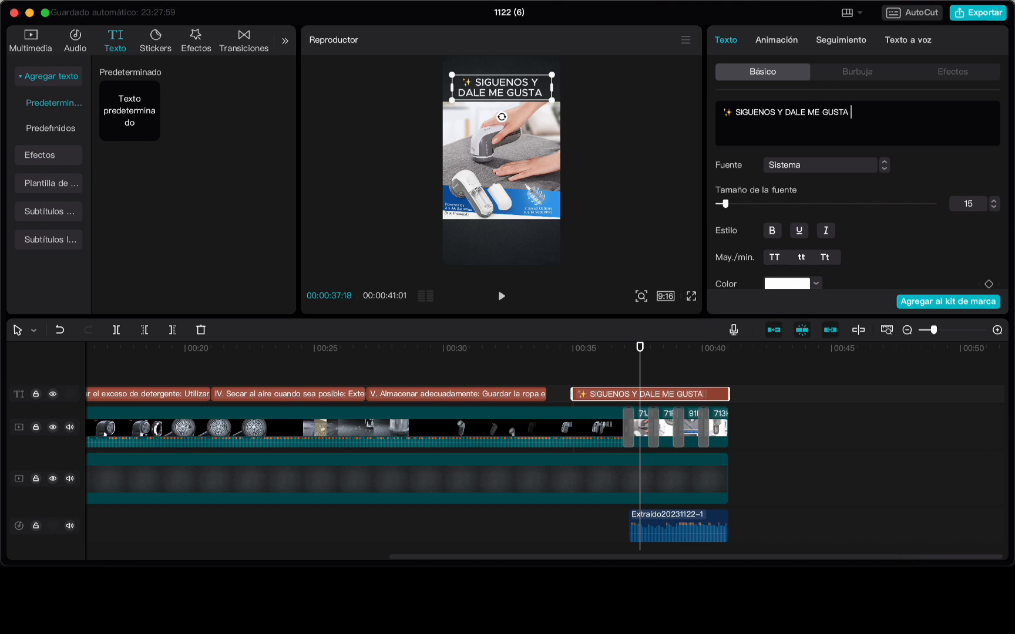
{"action": "key", "text": "ctrl+super+space"}
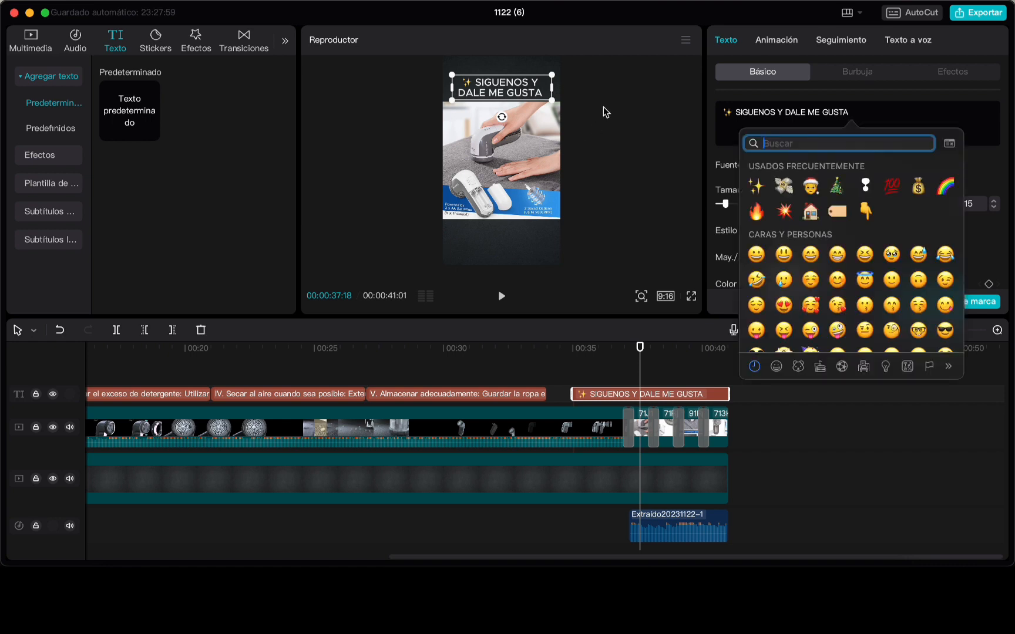
{"action": "left_click", "coordinate": [756, 187]}
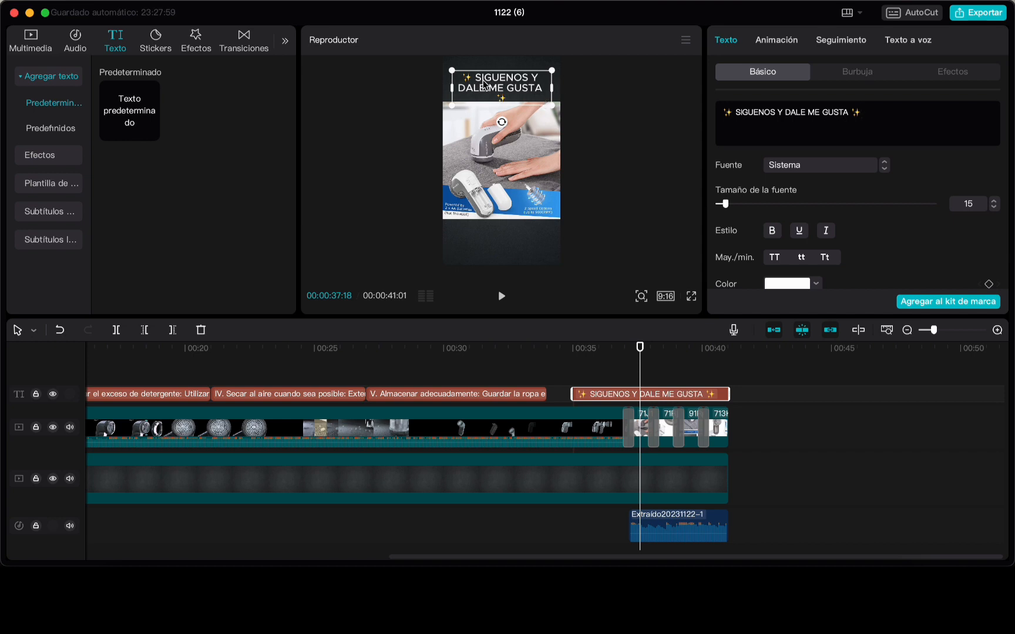
{"action": "left_click_drag", "start_coordinate": [454, 87], "coordinate": [495, 91]}
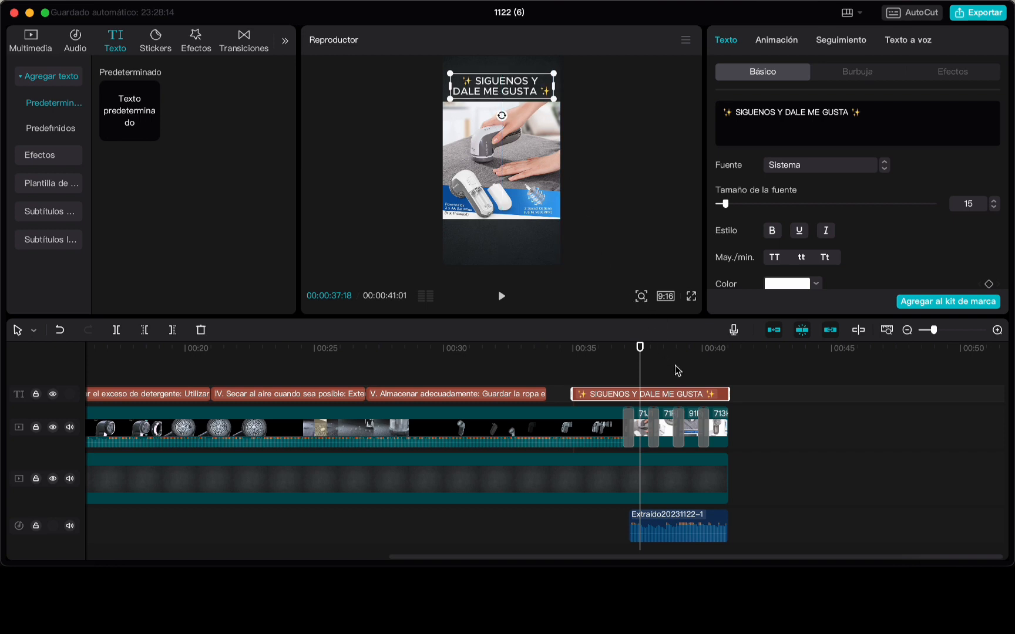
Duplicate the closing text on a new track, align the copies at 00:00:35:00, and place one below the product image.
{"action": "key", "text": "super+v"}
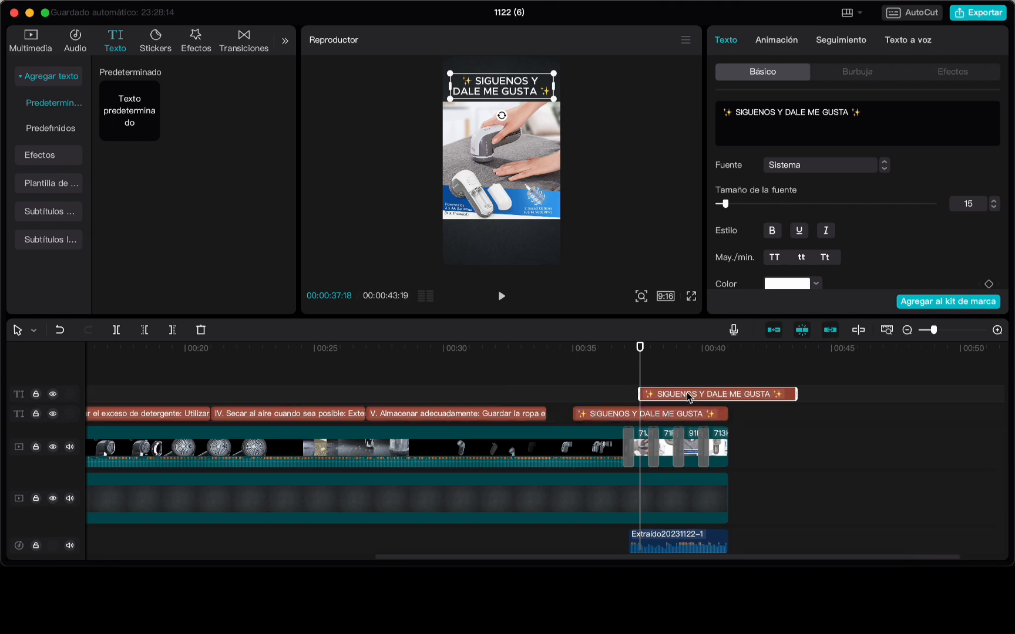
{"action": "left_click_drag", "start_coordinate": [687, 391], "coordinate": [618, 396]}
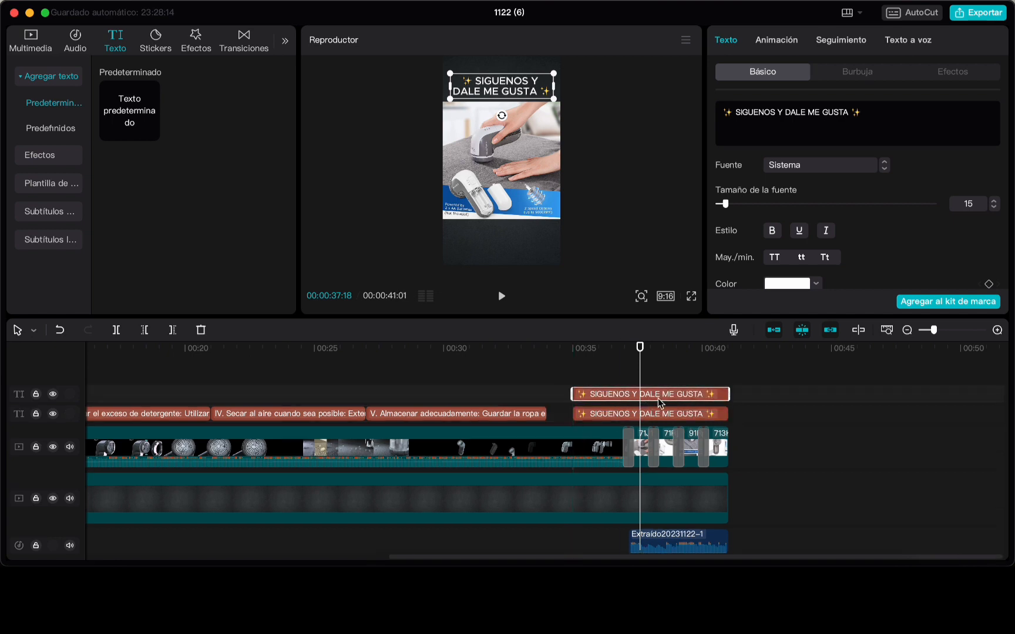
{"action": "left_click", "coordinate": [663, 416]}
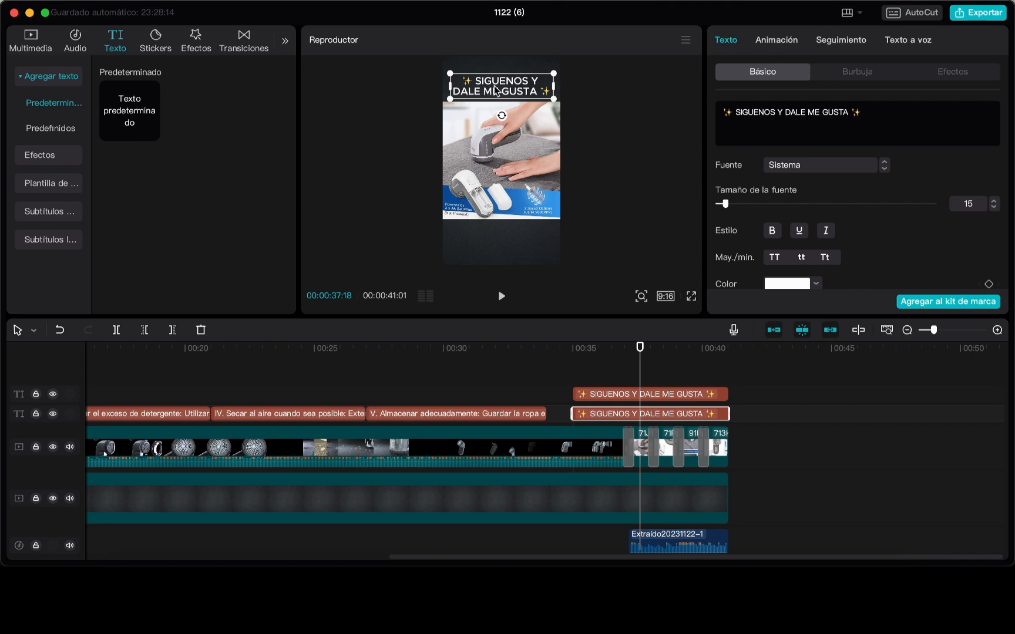
{"action": "left_click_drag", "start_coordinate": [492, 93], "coordinate": [494, 241]}
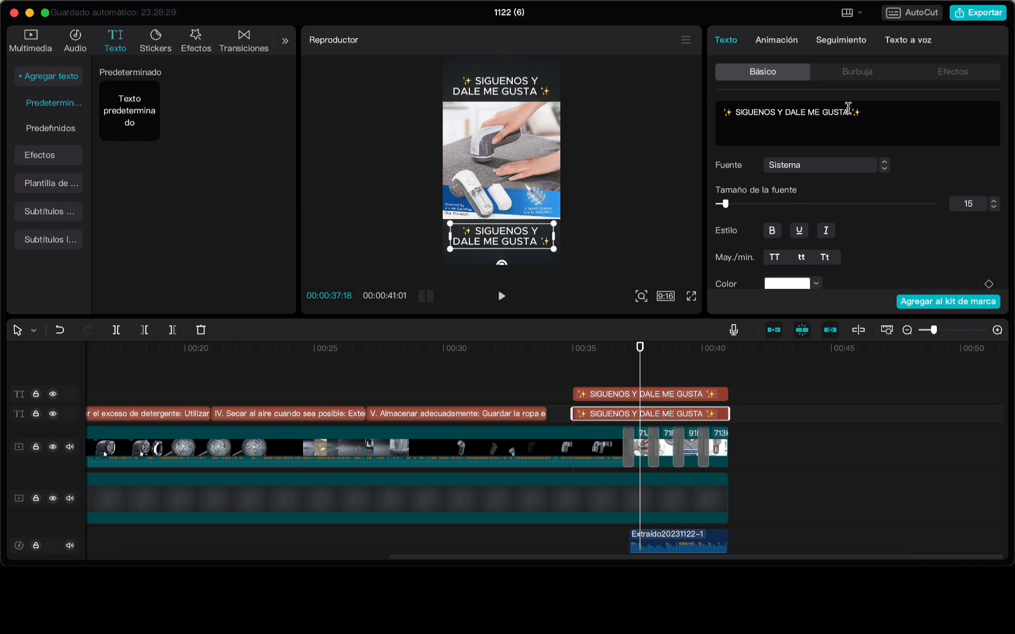
Change the lower closing text to "✨ LINK EN LA BIO ✨" and widen its box to fit one line just below the image.
{"action": "left_click_drag", "start_coordinate": [848, 112], "coordinate": [735, 112]}
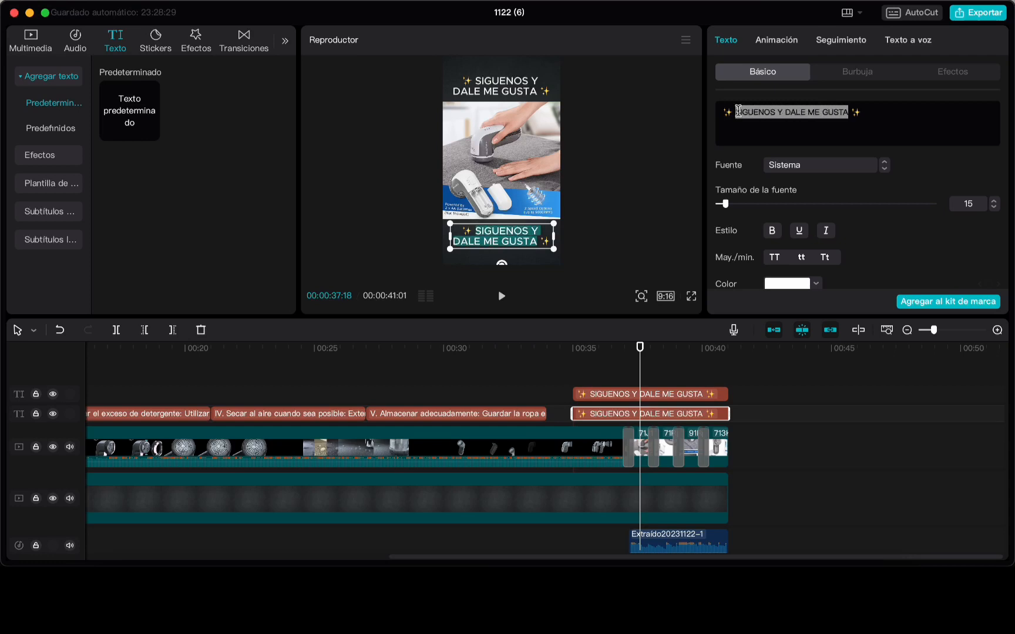
{"action": "key", "text": "BackSpace"}
{"action": "type", "text": "LINK E"}
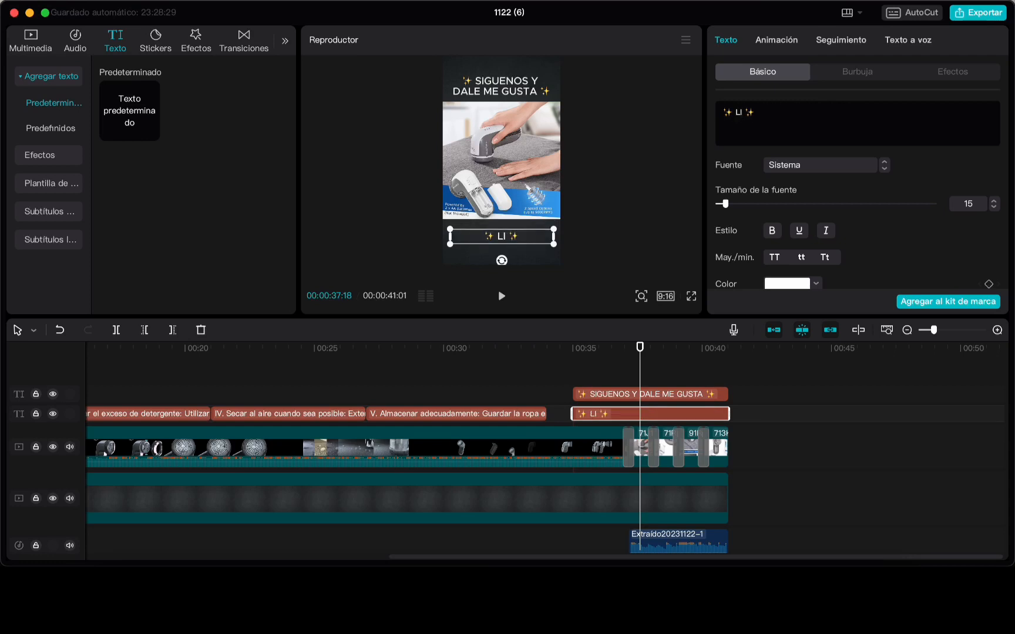
{"action": "type", "text": "N LA BIO"}
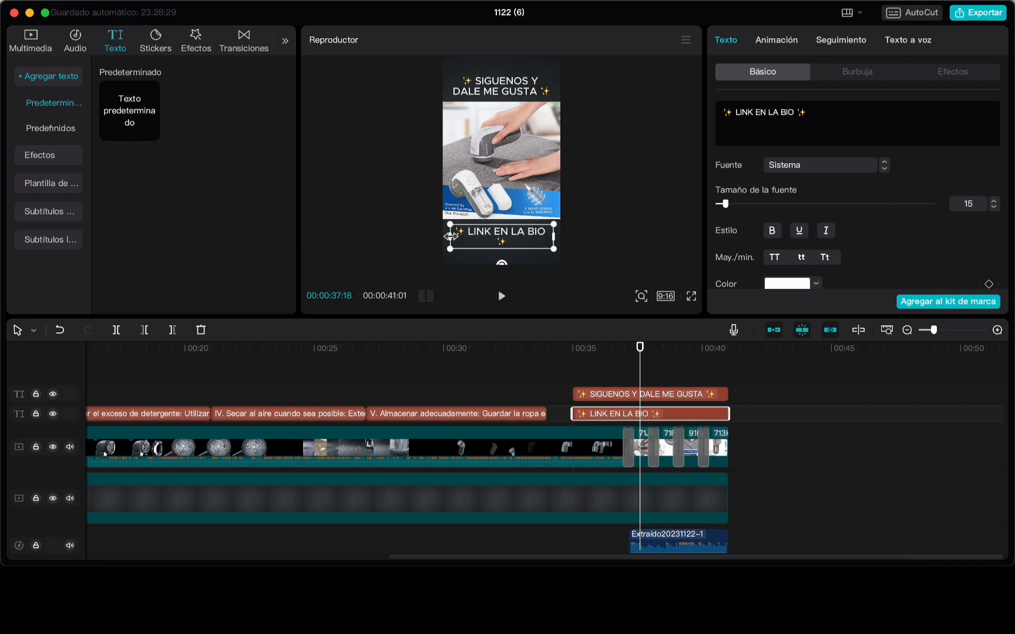
{"action": "left_click_drag", "start_coordinate": [450, 236], "coordinate": [499, 231]}
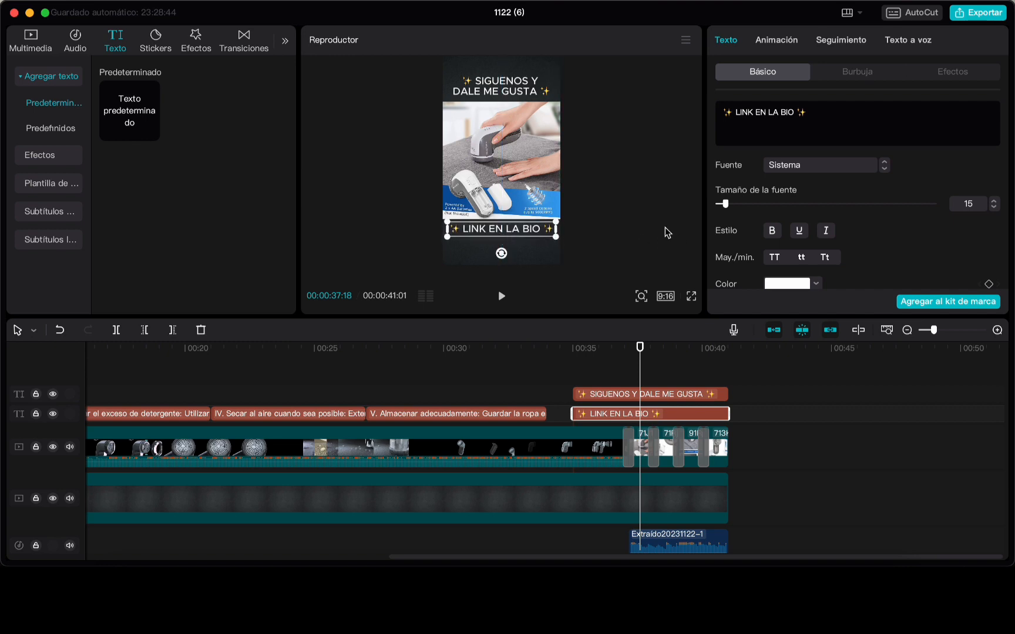
{"action": "left_click", "coordinate": [636, 213]}
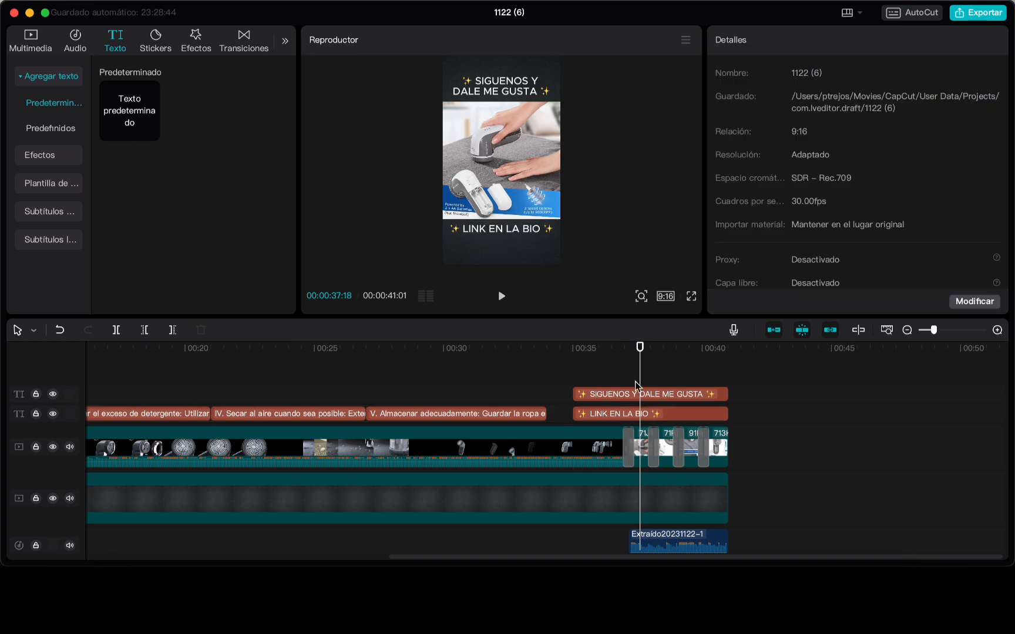
Play the whole video full screen from the start, and look over the complete timeline.
{"action": "scroll", "coordinate": [309, 396], "scroll_direction": "left", "scroll_amount": 10}
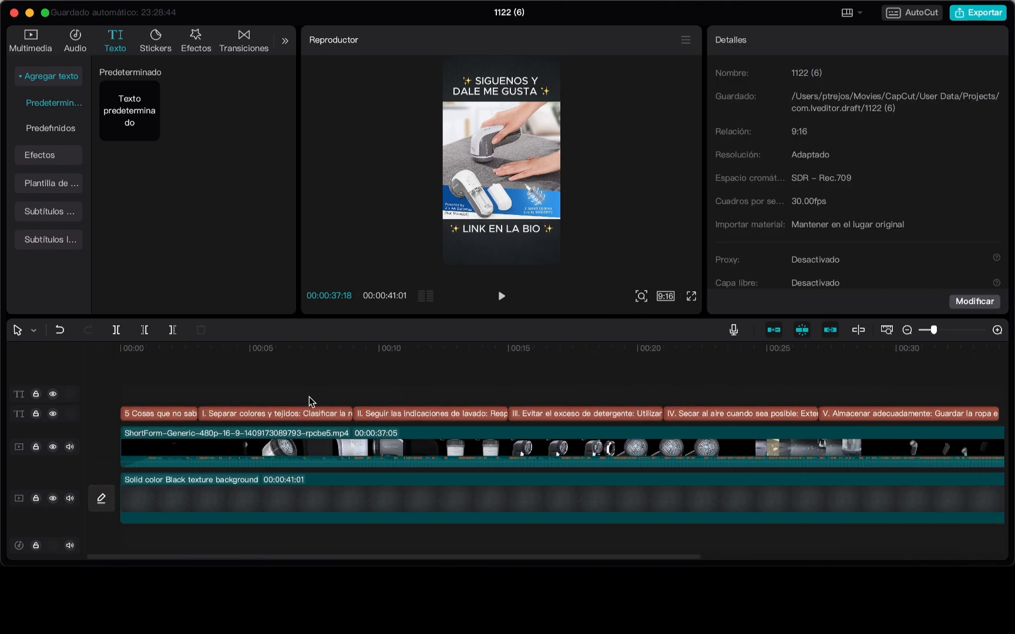
{"action": "left_click", "coordinate": [121, 351]}
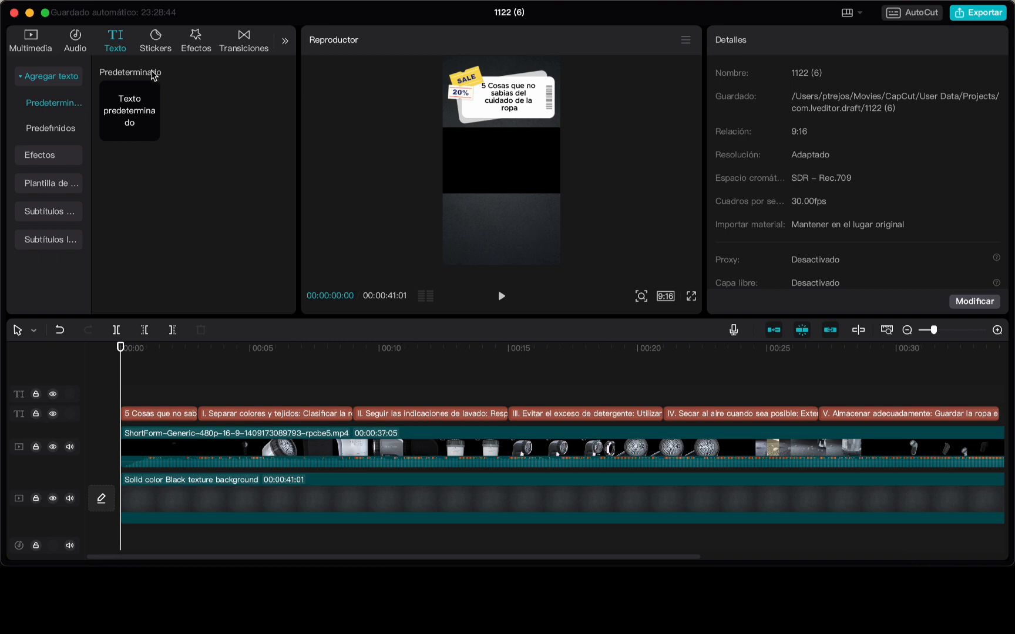
{"action": "left_click", "coordinate": [691, 296]}
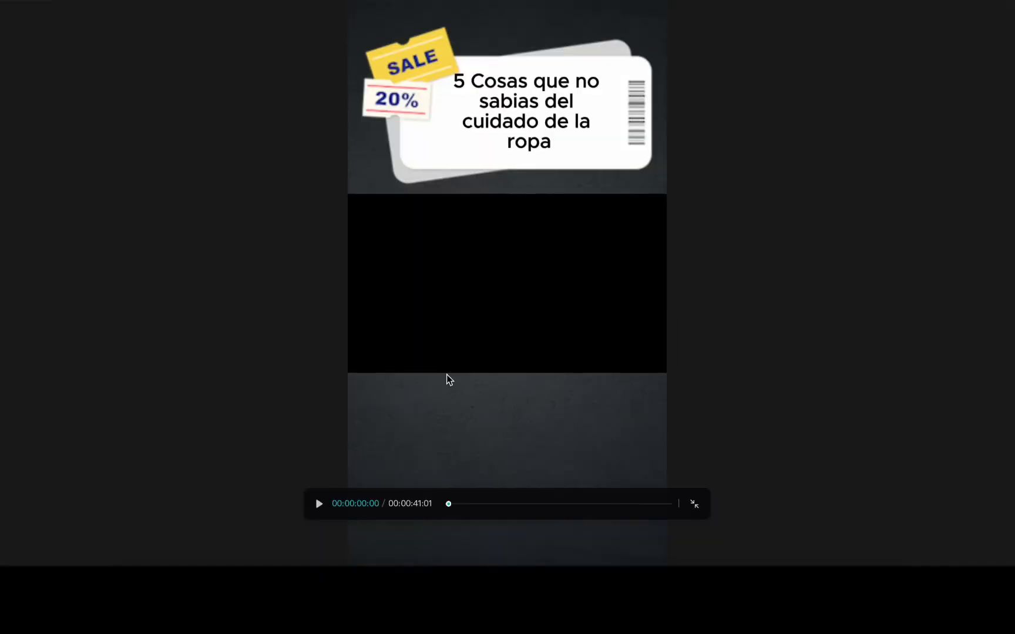
{"action": "left_click", "coordinate": [320, 505]}
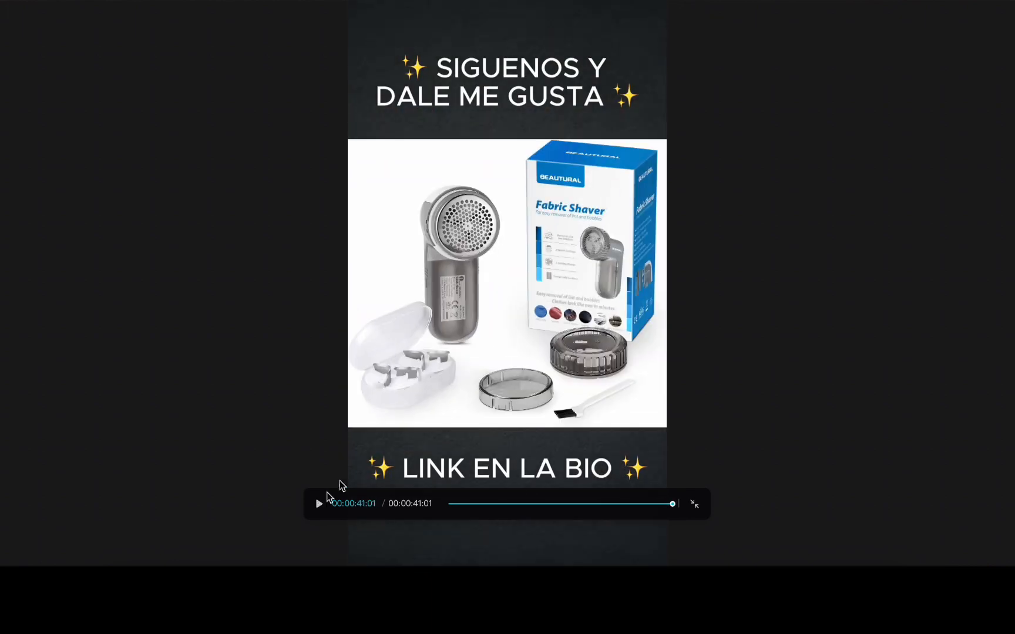
{"action": "left_click", "coordinate": [697, 506]}
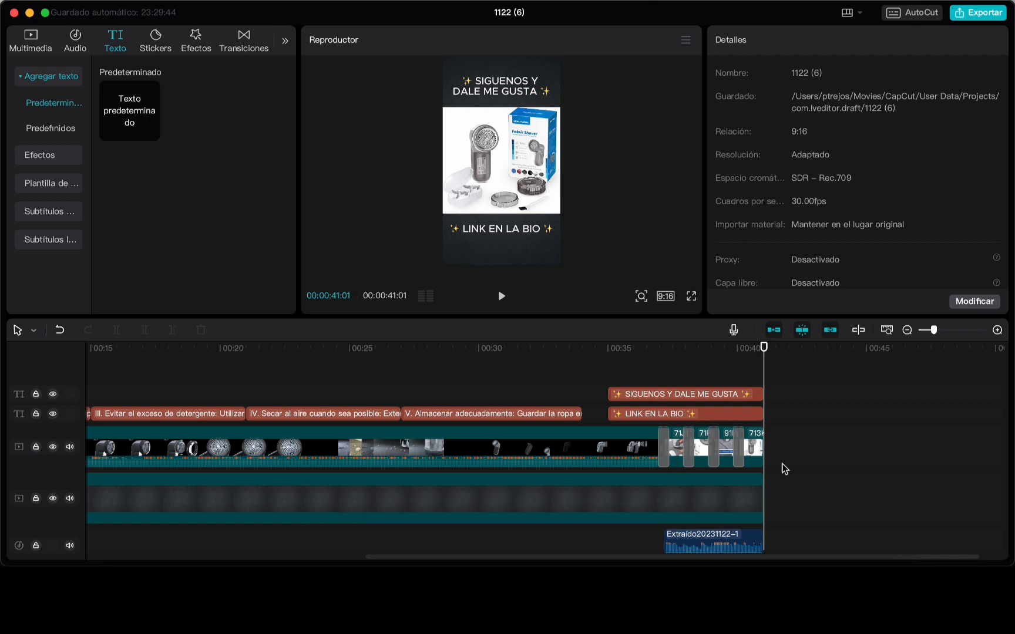
{"action": "scroll", "coordinate": [109, 378], "scroll_direction": "left", "scroll_amount": 10}
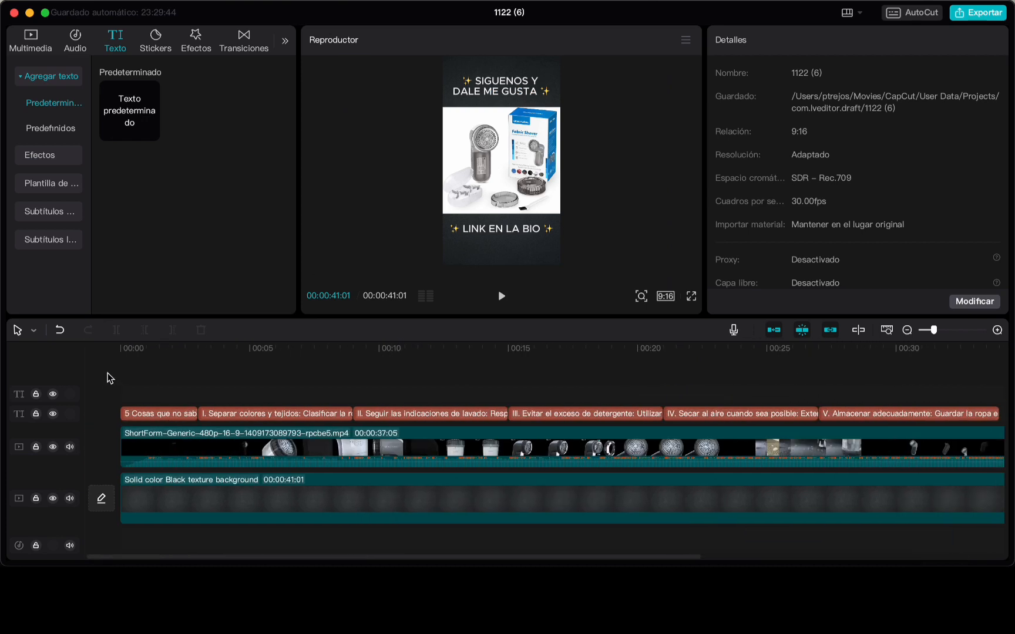
{"action": "left_click", "coordinate": [121, 353]}
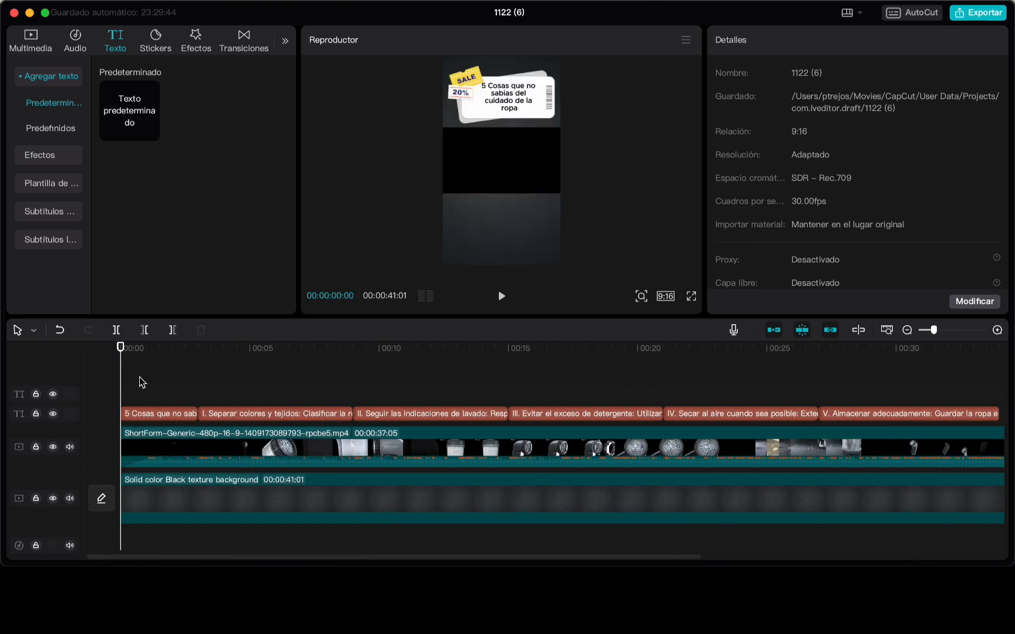
{"action": "scroll", "coordinate": [142, 382], "scroll_direction": "down", "scroll_amount": 2}
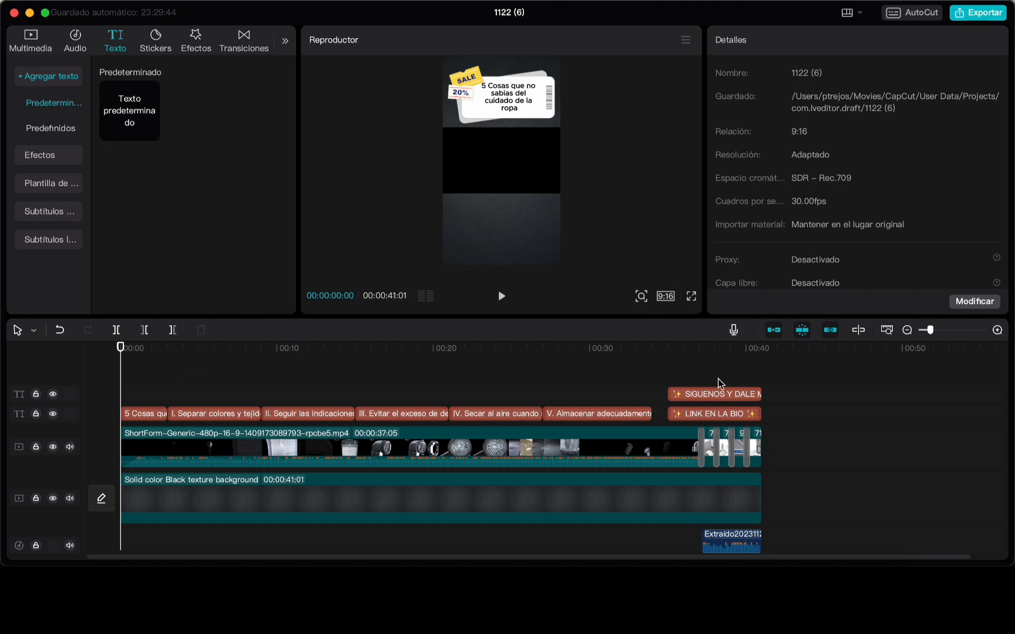
{"action": "left_click", "coordinate": [997, 330]}
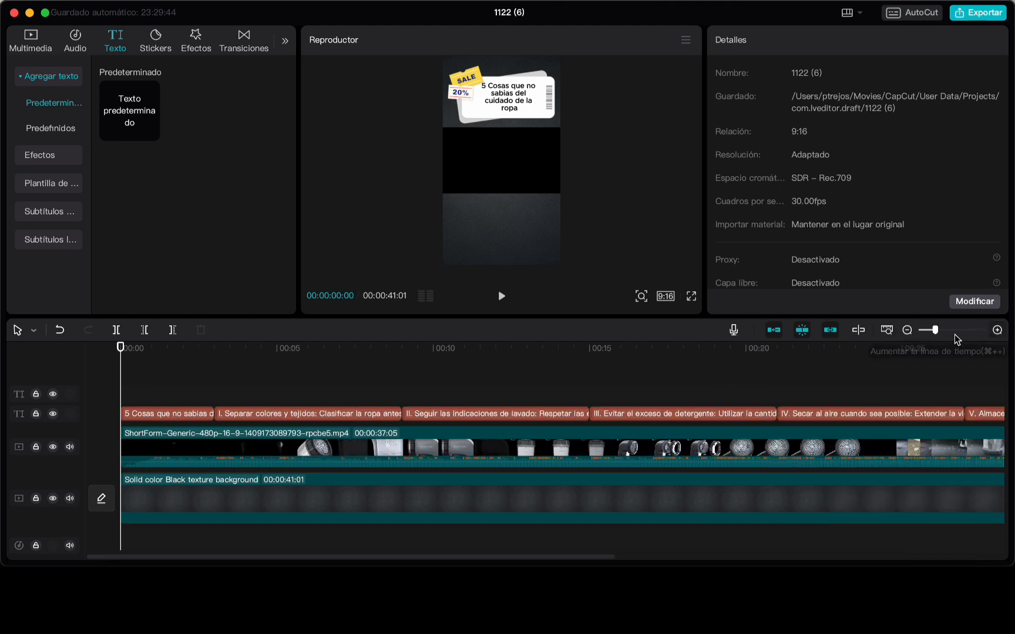
{"action": "left_click", "coordinate": [907, 330]}
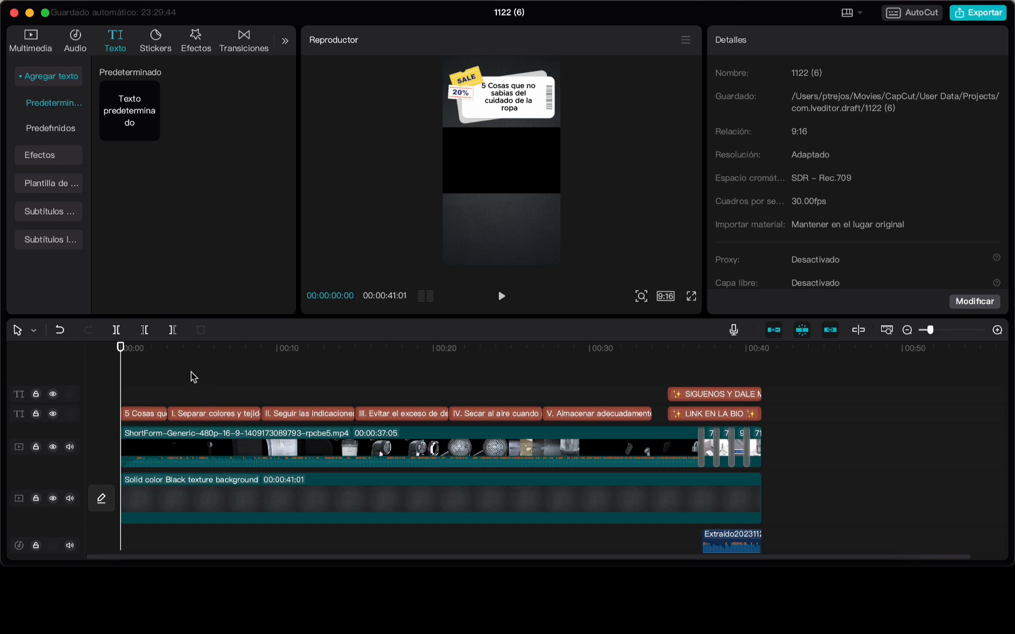
Export the video under the pasted title as a 1080P, H.264 mp4 at 30fps, and close the project without sharing it.
{"action": "left_click", "coordinate": [980, 14]}
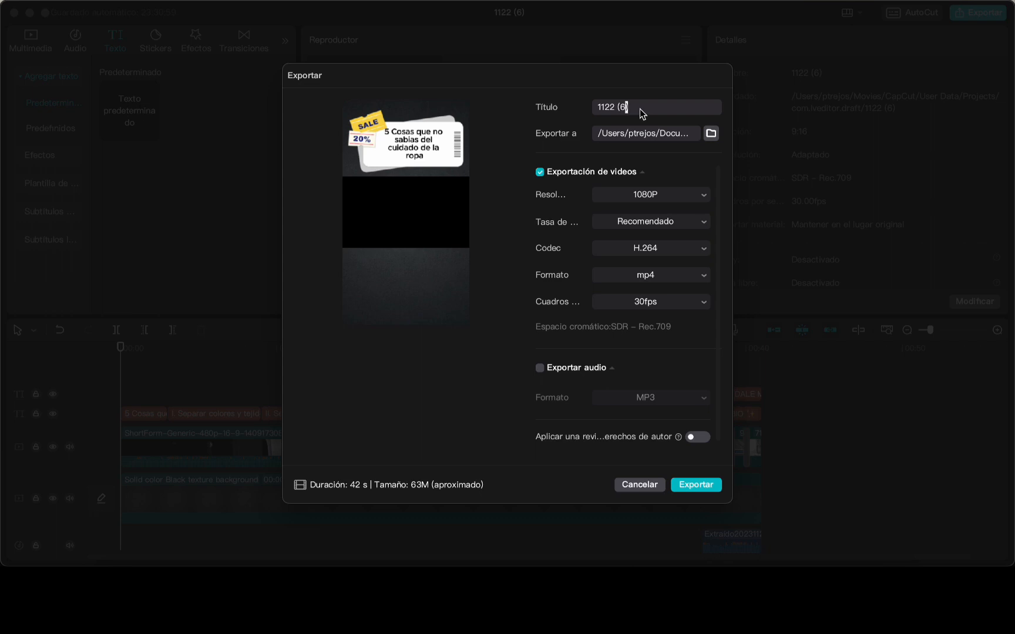
{"action": "key", "text": "super+a"}
{"action": "key", "text": "super+v"}
{"action": "left_click", "coordinate": [696, 485]}
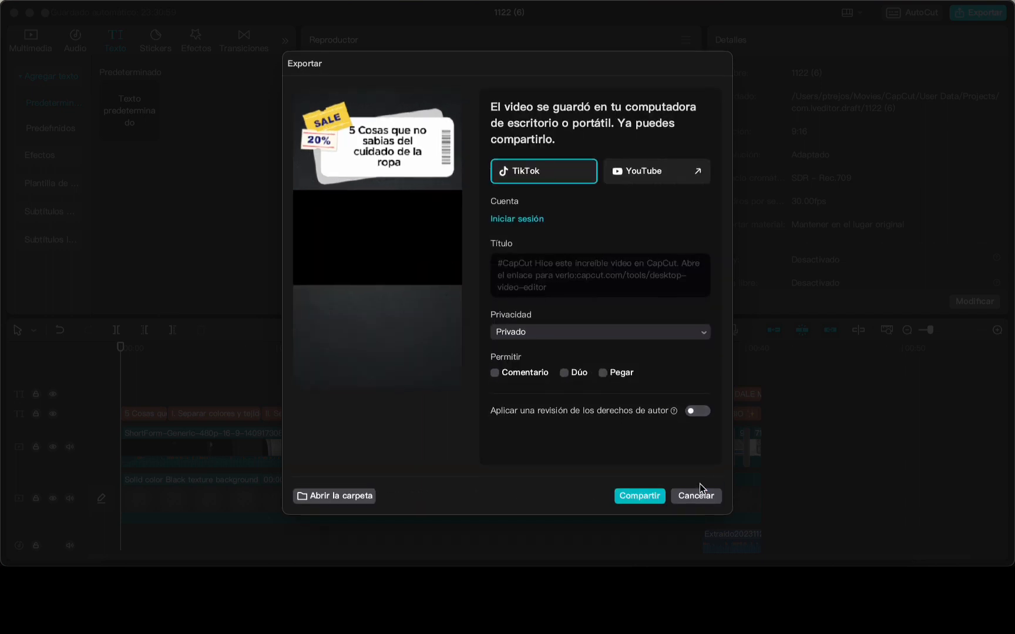
{"action": "left_click", "coordinate": [688, 498]}
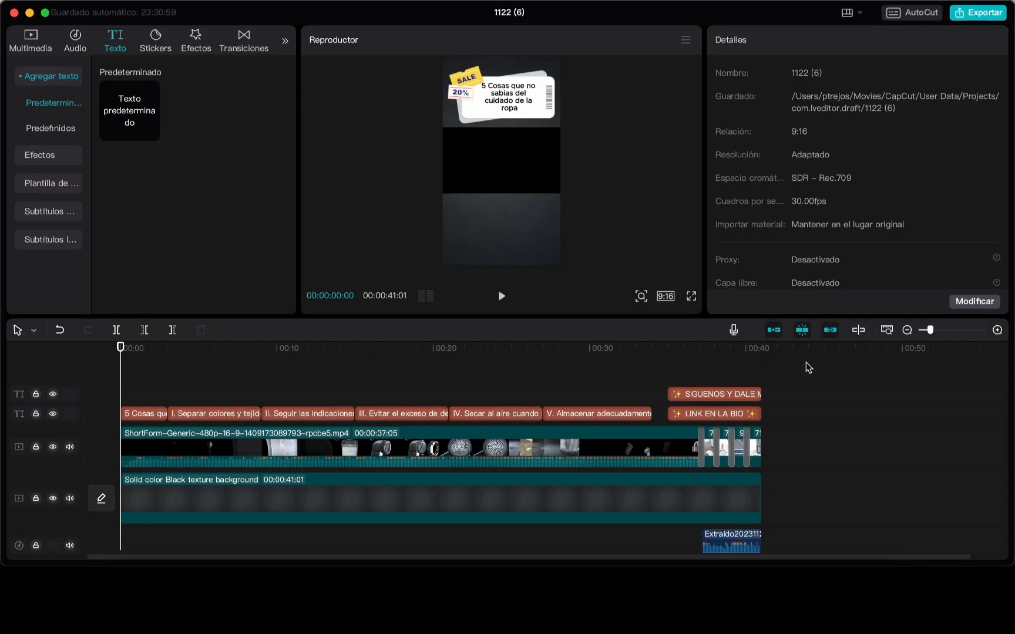
{"action": "left_click", "coordinate": [14, 12]}
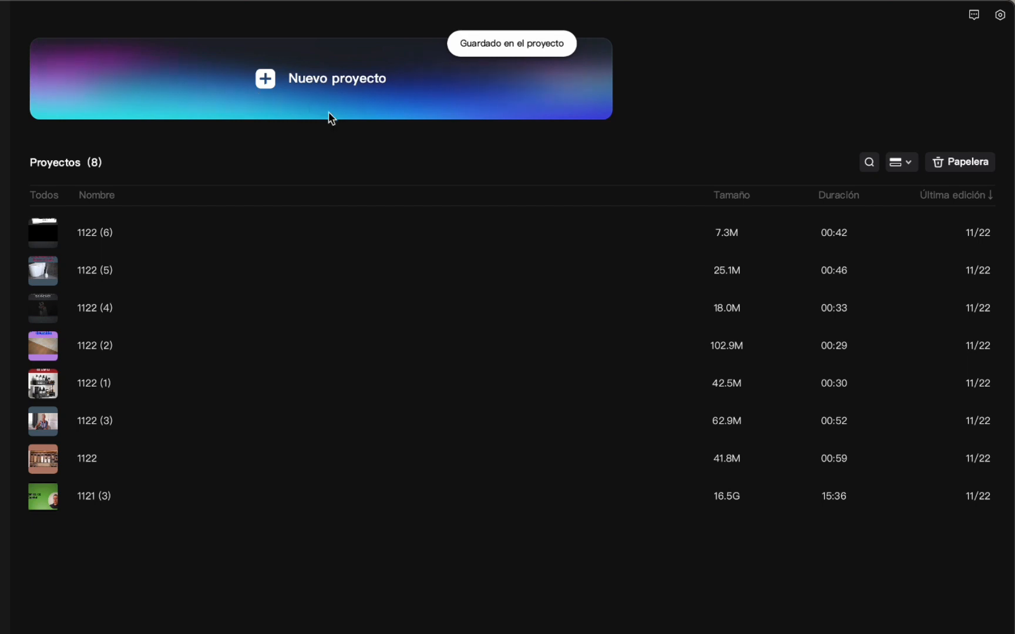